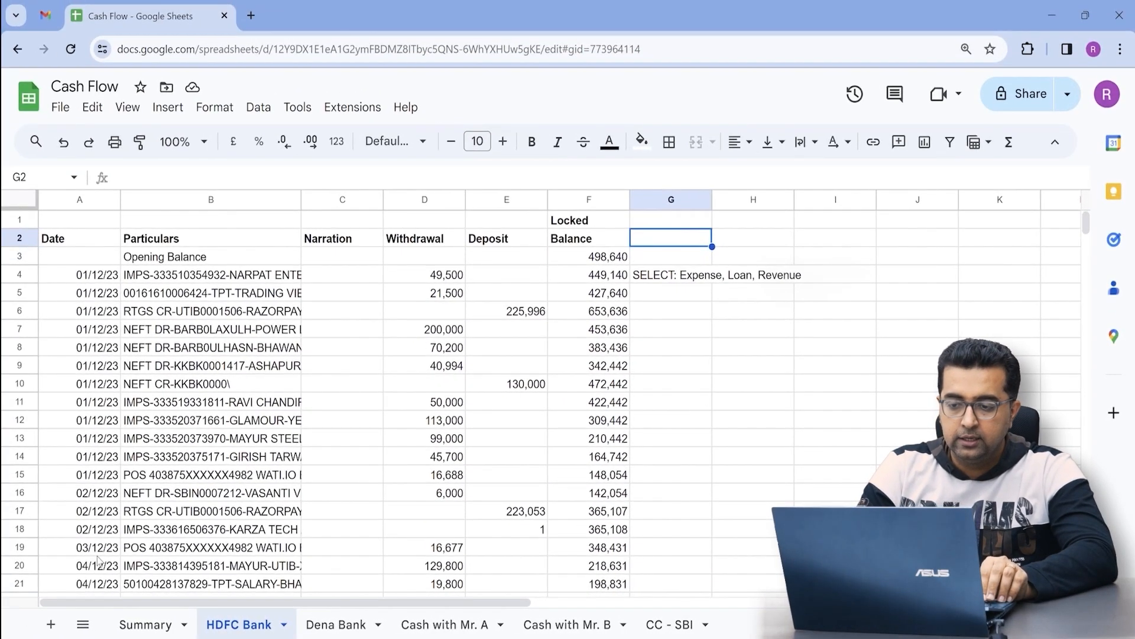
Clear the category selection note in cell G4 of the HDFC Bank sheet.
key("Down")
key("Down")
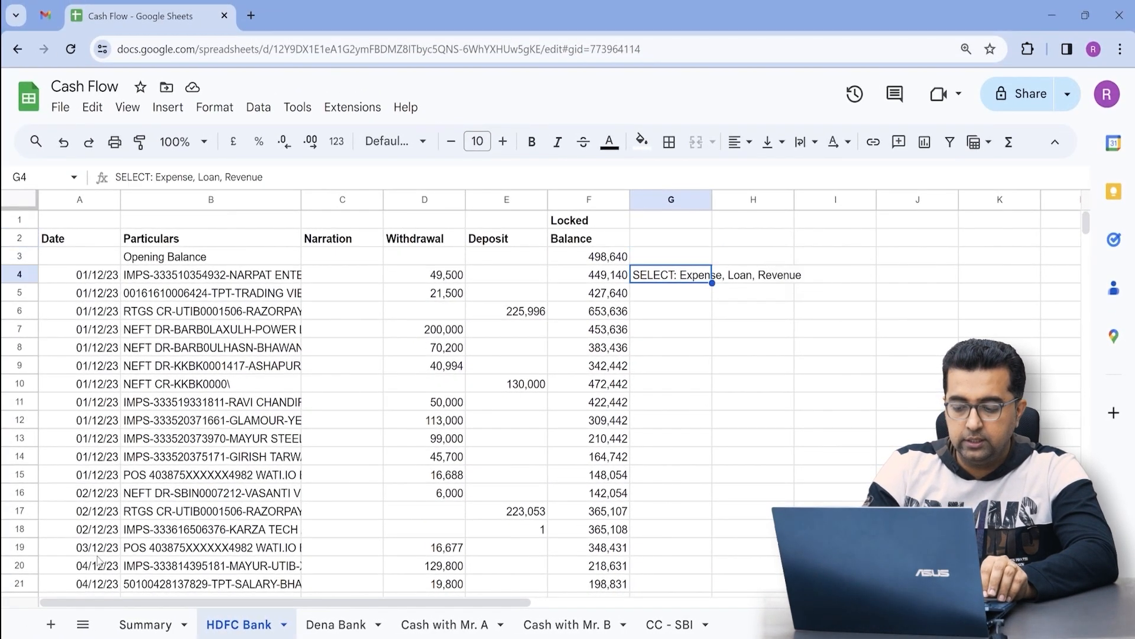
Review the Particulars, Withdrawal and Deposit entries of the early December transactions in the HDFC Bank sheet.
key("Left")
key("Left")
key("Left")
key("Left")
key("Left")
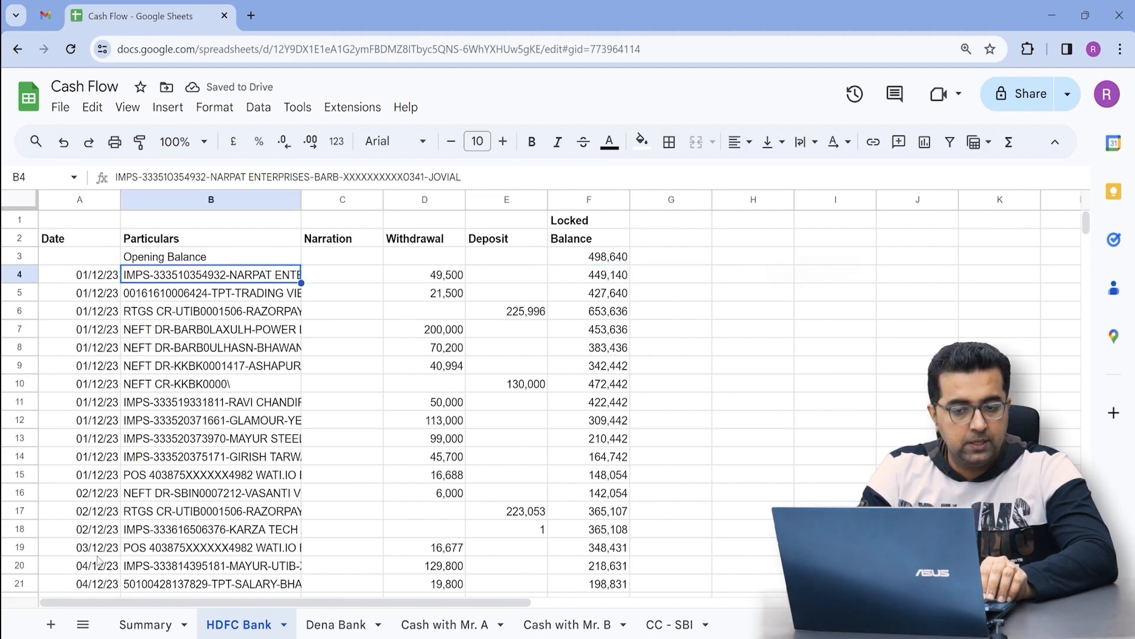
key("Left")
key("Right")
key("Right")
key("Right")
key("Right")
key("Left")
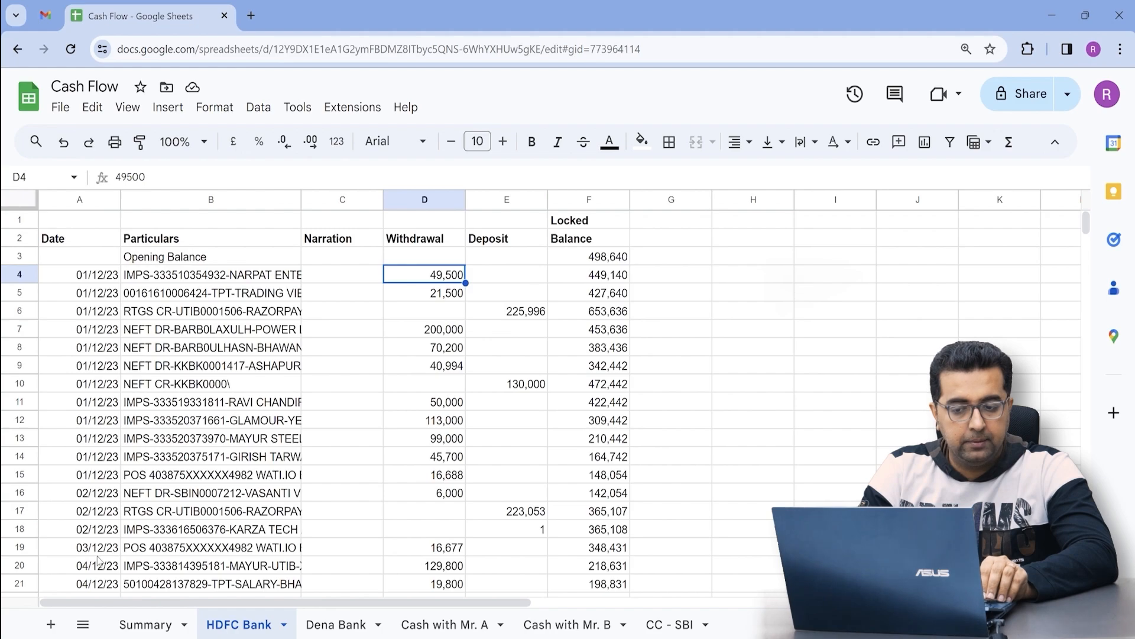
key("Down")
key("Down")
key("Down")
key("Down")
key("Down")
key("Down")
key("Down")
key("Down")
key("Down")
key("Left")
key("Left")
key("Up")
key("Up")
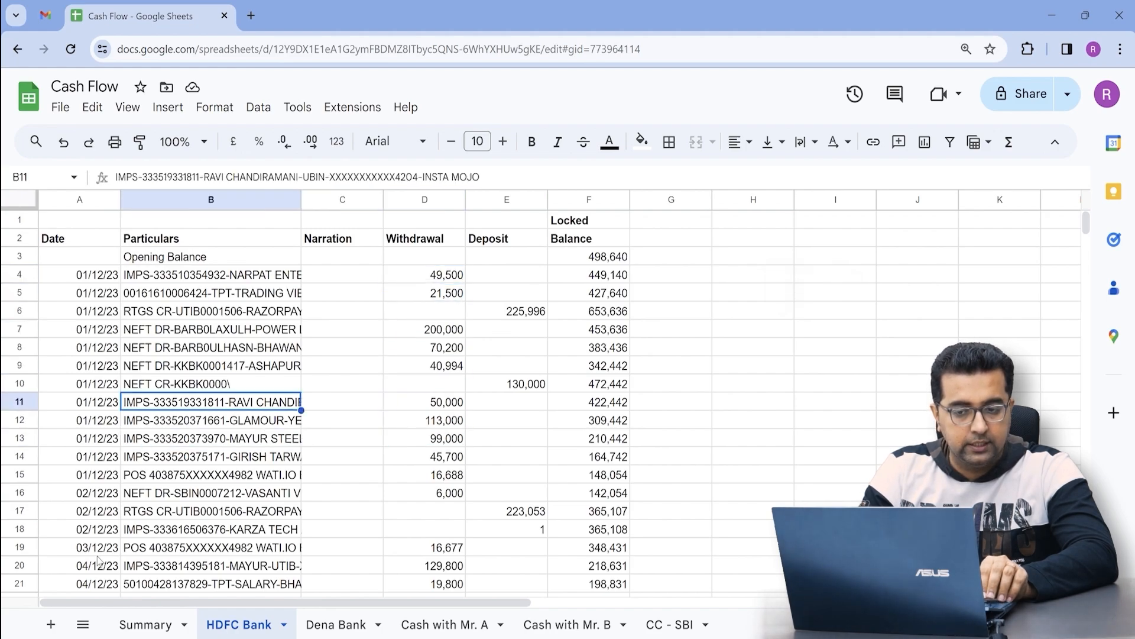
key("ctrl+Up")
key("Right")
key("Right")
key("Right")
key("Down")
key("ctrl+Down")
key("ctrl+Down")
key("ctrl+Down")
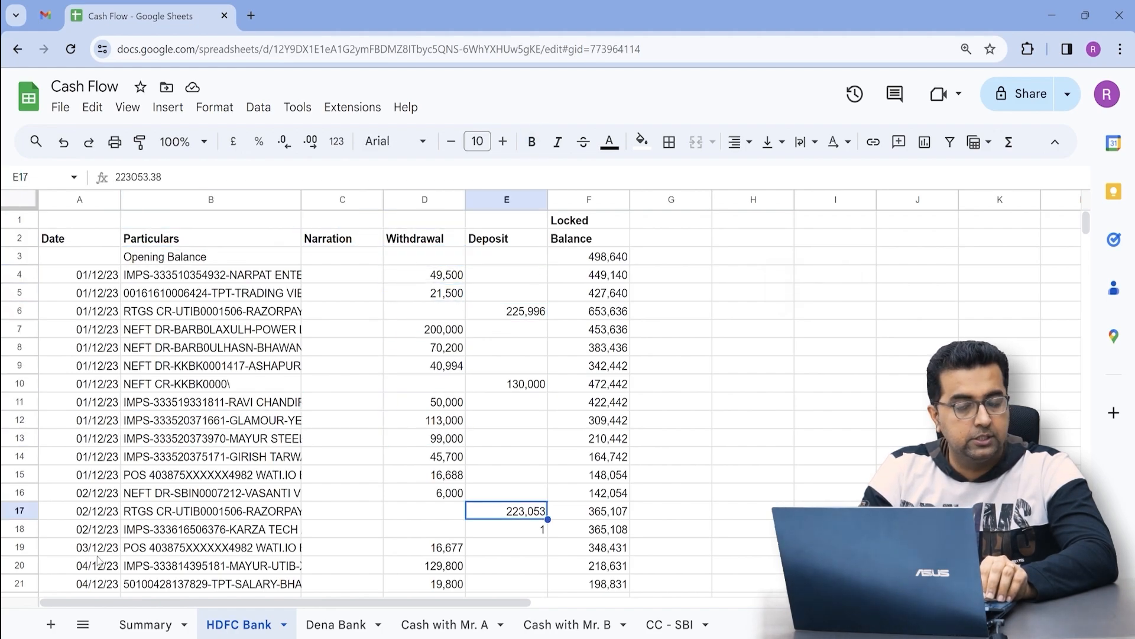
key("ctrl+Up")
key("Up")
key("Up")
key("Up")
key("Up")
key("Up")
key("Up")
key("Up")
key("Up")
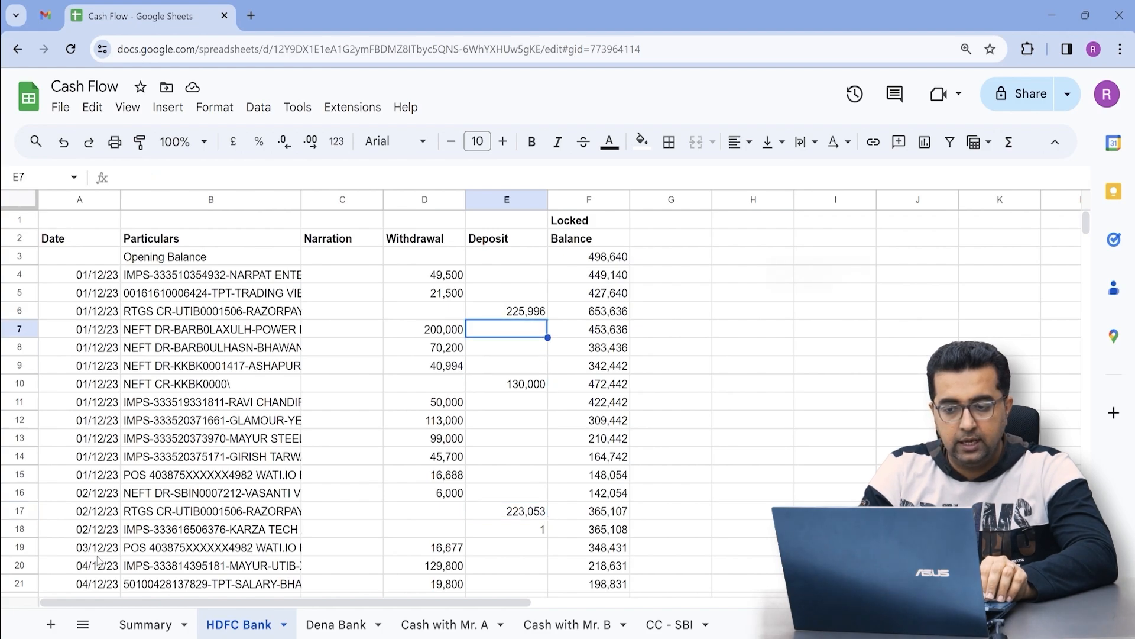
Enter the heading "Select One" in cell G2, beside the Balance column heading.
key("Right")
key("Right")
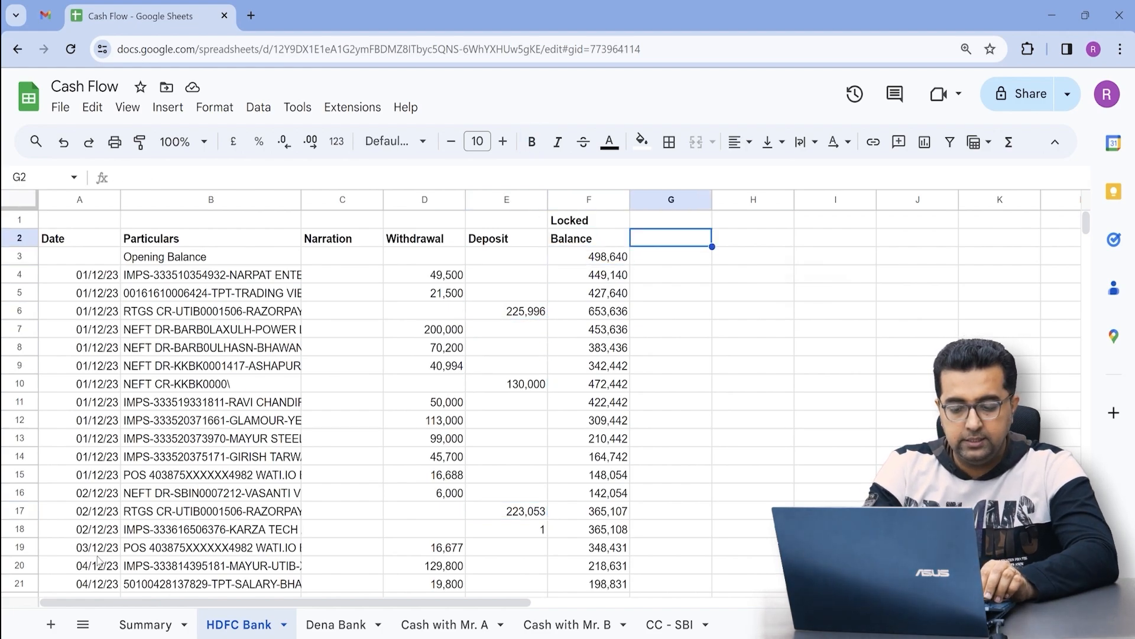
type("Selec")
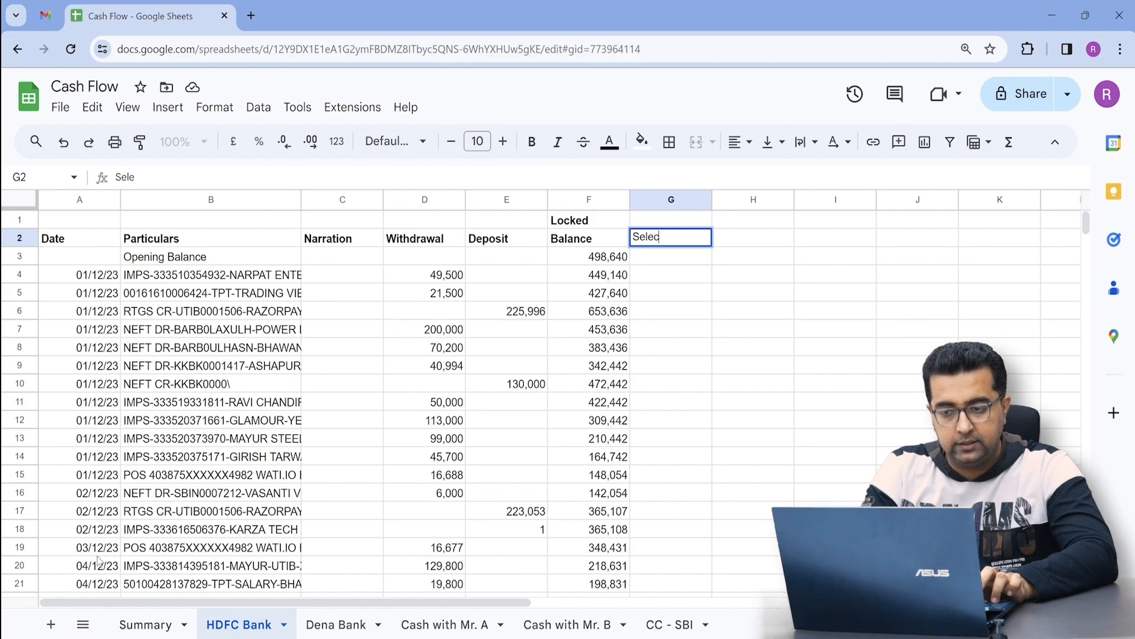
type("t One")
key("Return")
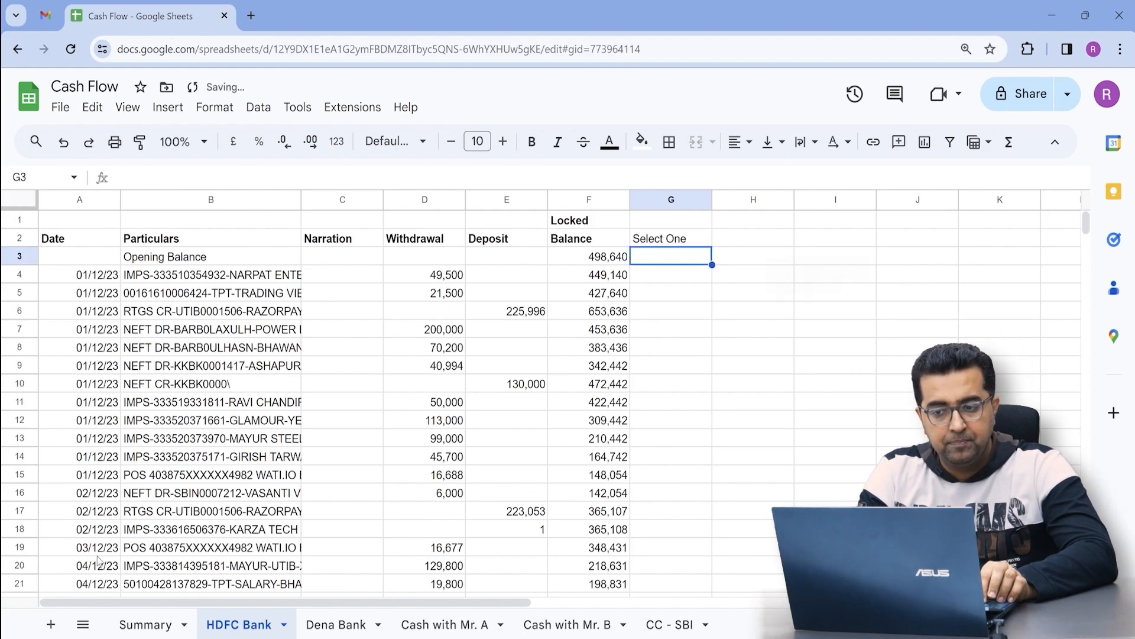
type("Ex")
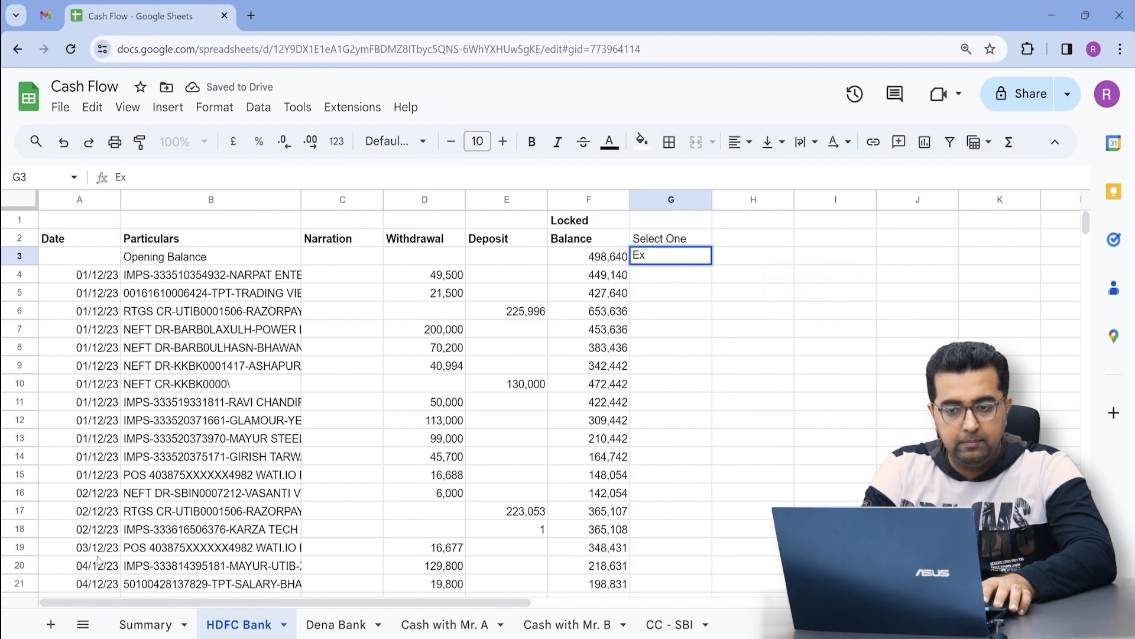
key("Escape")
key("Left")
key("Left")
key("Left")
key("Down")
key("Left")
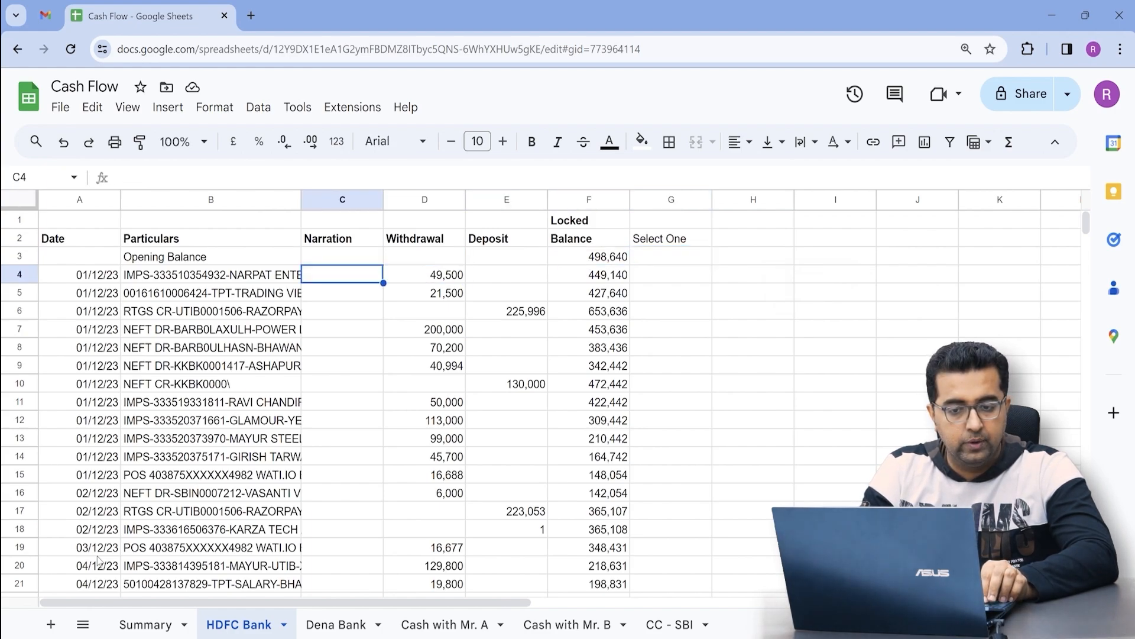
key("Left")
Enter "Expense" as the first category in cell G4, two rows under the Select One heading.
key("Right")
key("Right")
key("Right")
key("Right")
key("Right")
type("Ex")
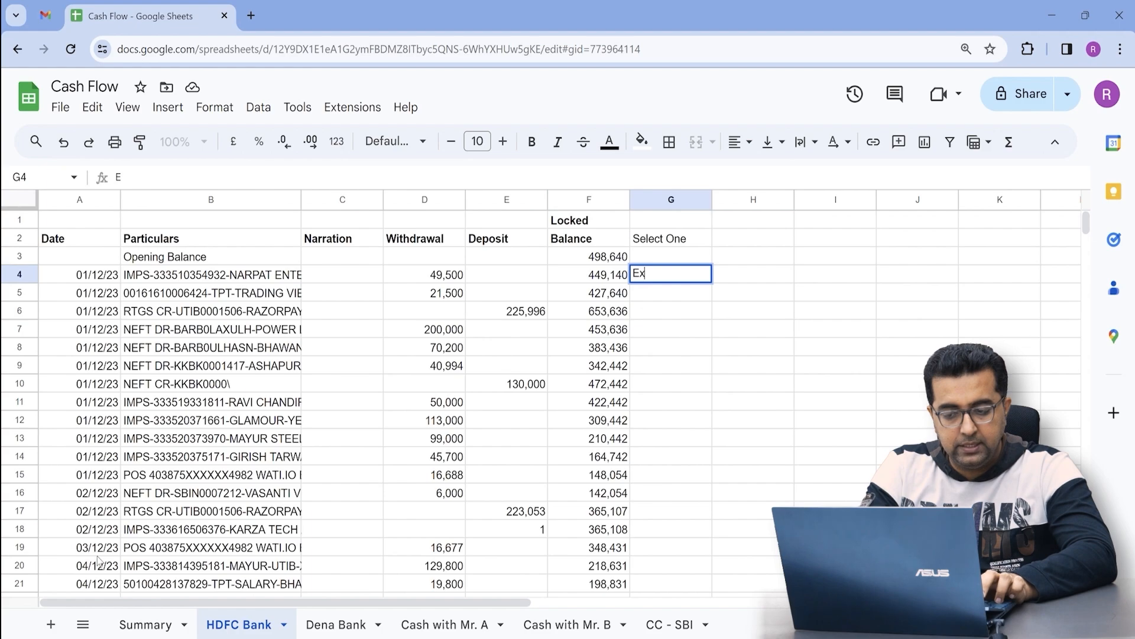
type("pense")
key("Return")
Enter "Revenue" as the second category in cell G5.
type("Reve")
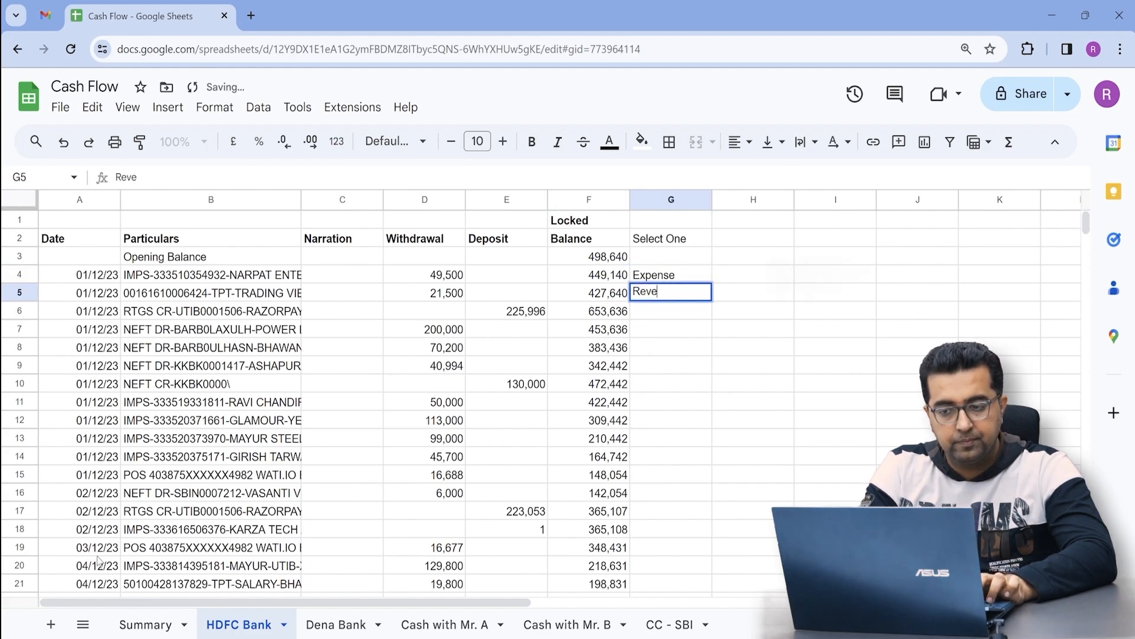
type("nue")
key("Return")
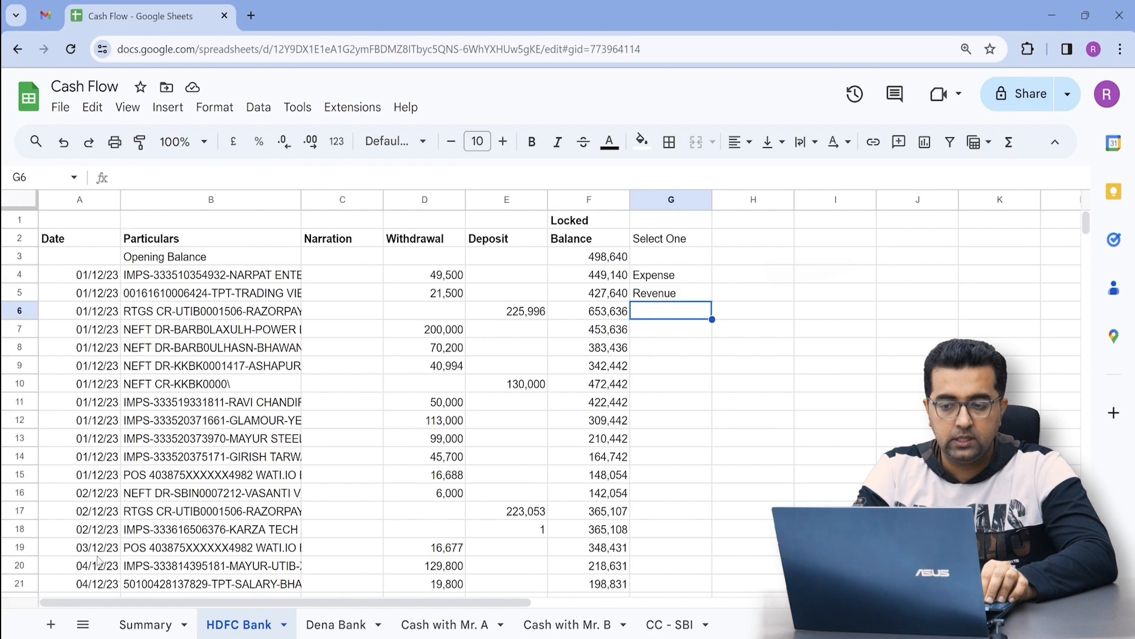
key("Up")
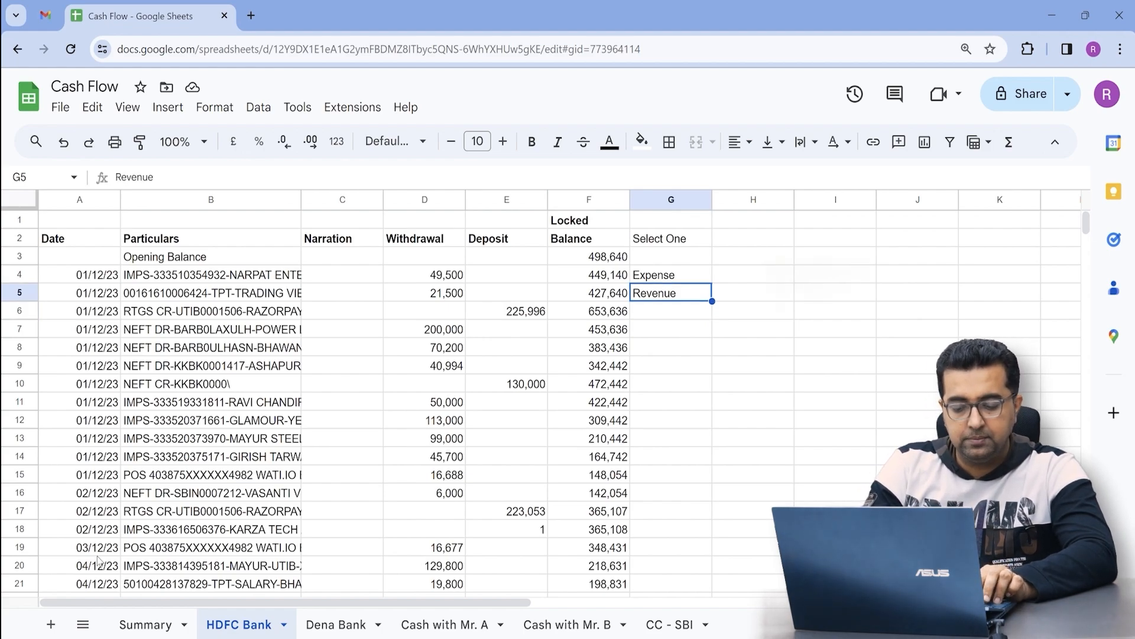
Set the second category in cell G5 to "Sales", without a trailing backslash.
type("Sales\\")
key("Return")
key("Up")
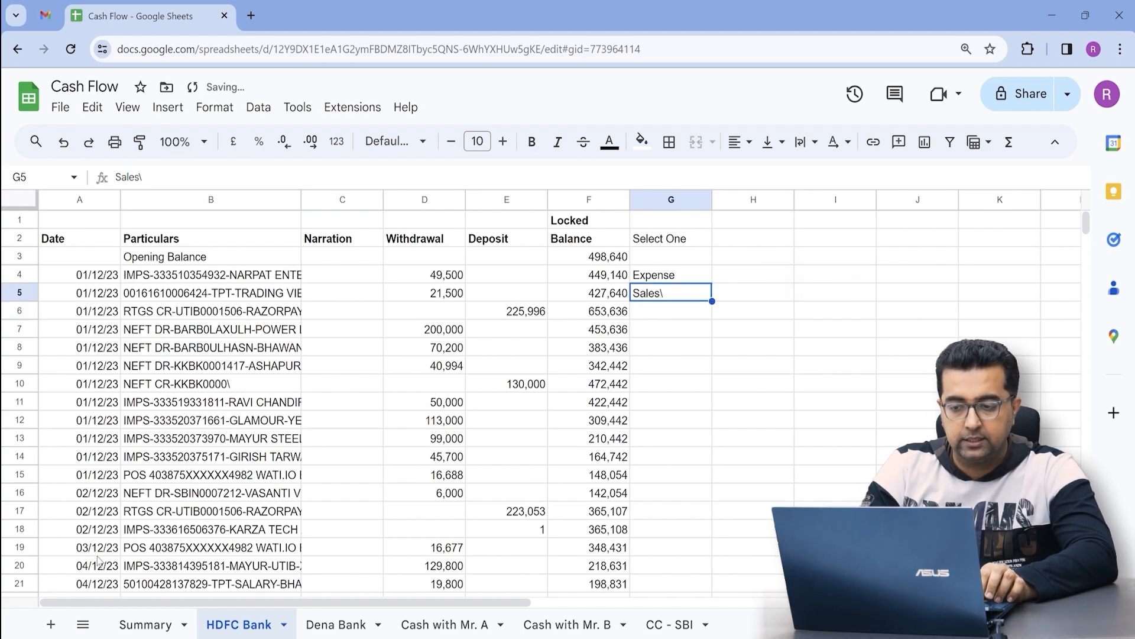
key("F2")
key("BackSpace")
key("Return")
Add the categories "Loan" in cell G6 and "Investment" in cell G7.
type("Loan")
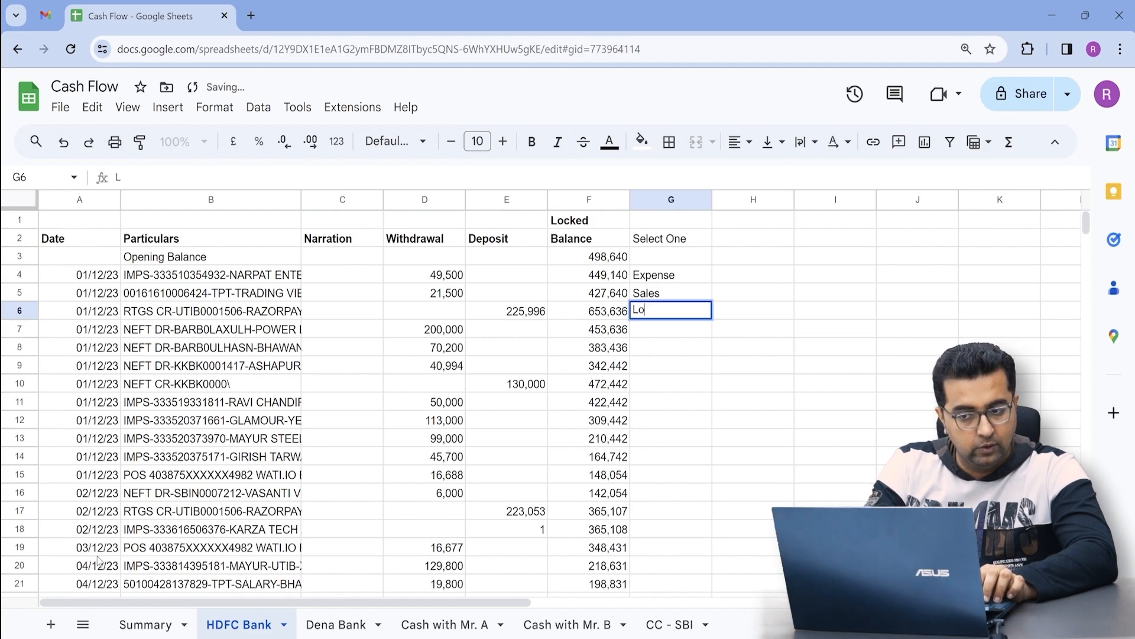
key("Return")
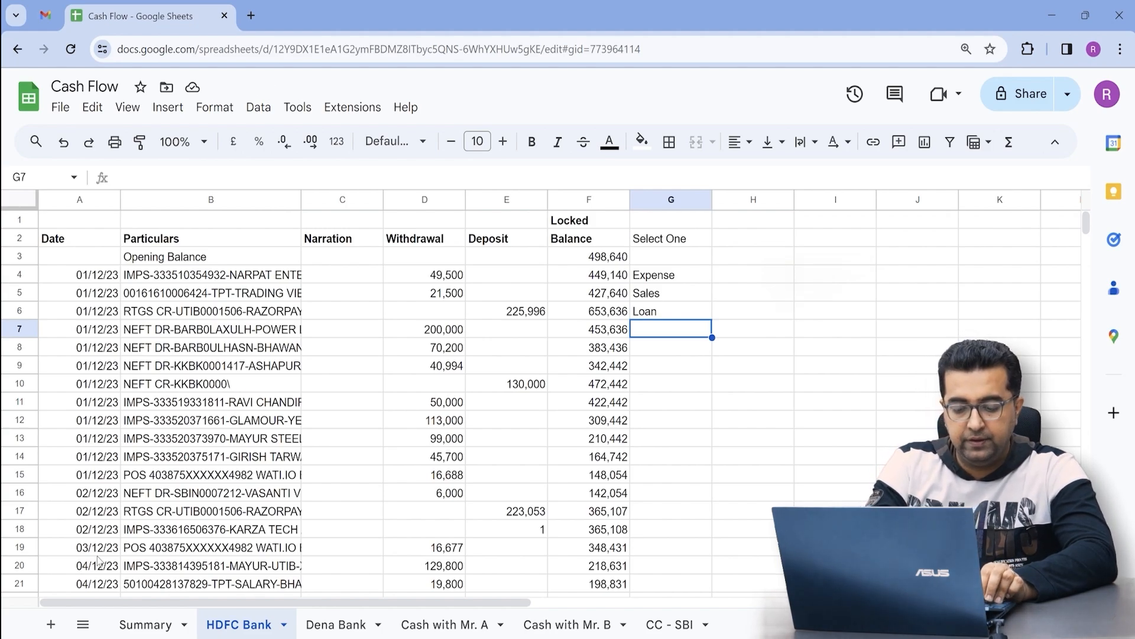
type("Investment")
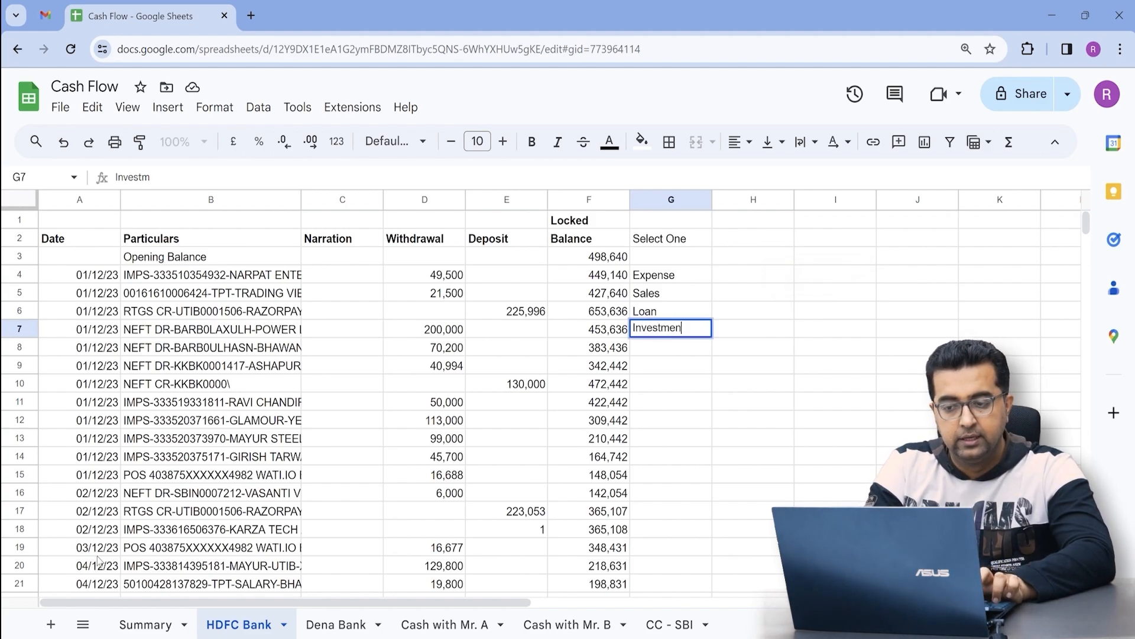
key("Return")
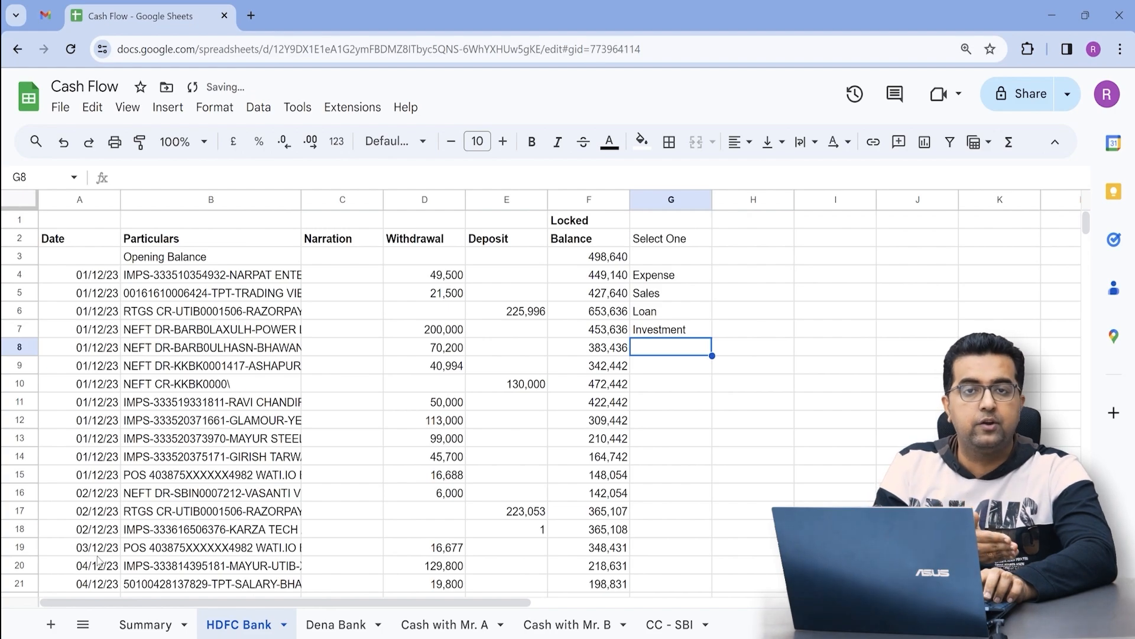
Select the category list in G4:G7, and switch to the Summary sheet.
key("Up")
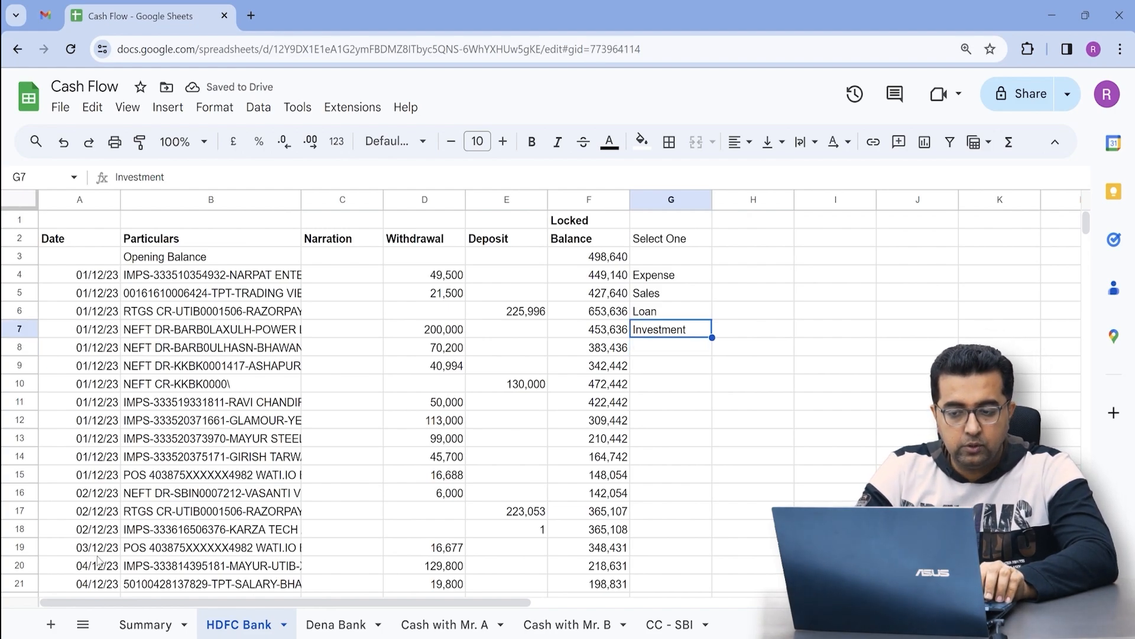
key("ctrl+Up")
key("ctrl+shift+Down")
left_click(137, 631)
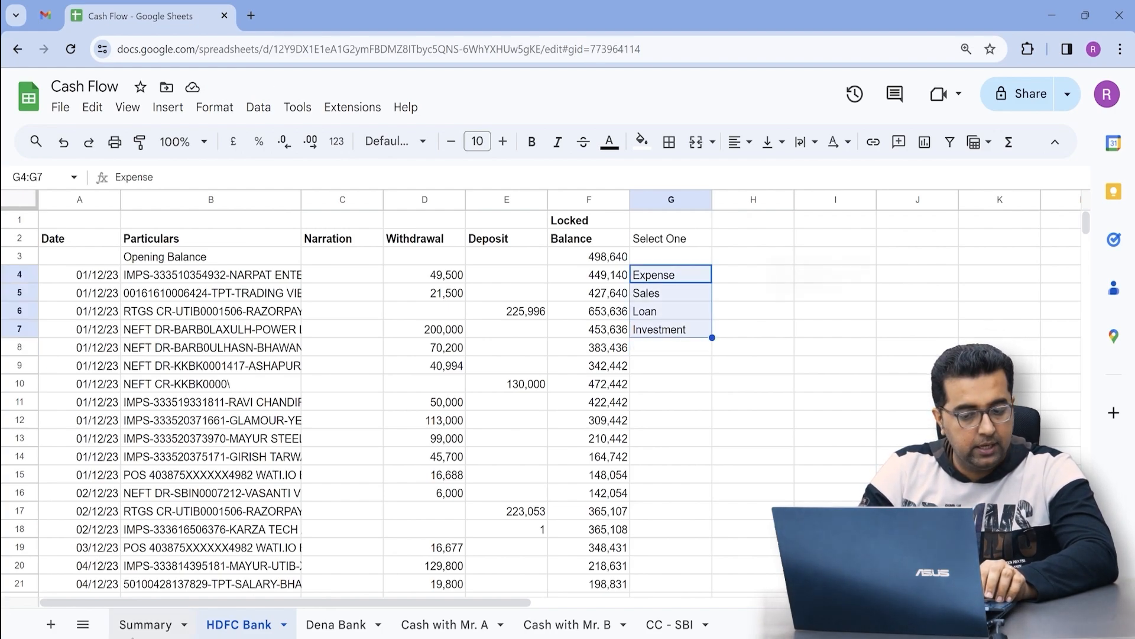
Examine the Sales, Expense, Loans and Investments lines of the Summary sheet, including the investment breakdown.
key("Left")
key("Up")
key("Up")
key("Up")
key("Up")
key("Up")
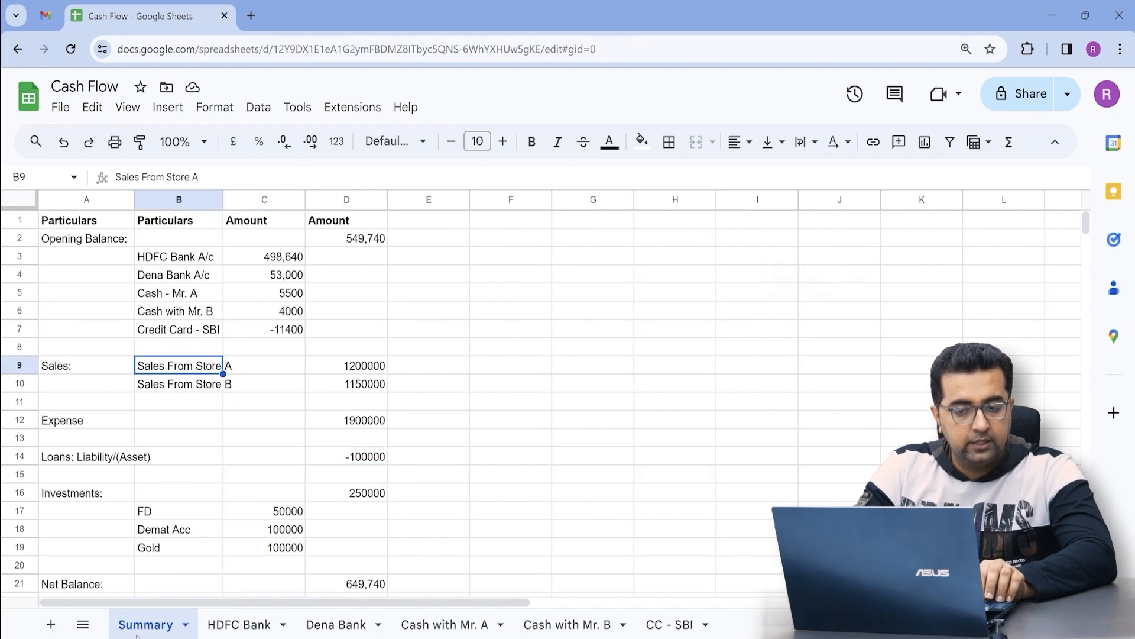
key("shift+Down")
key("Left")
key("Down")
key("Down")
key("Down")
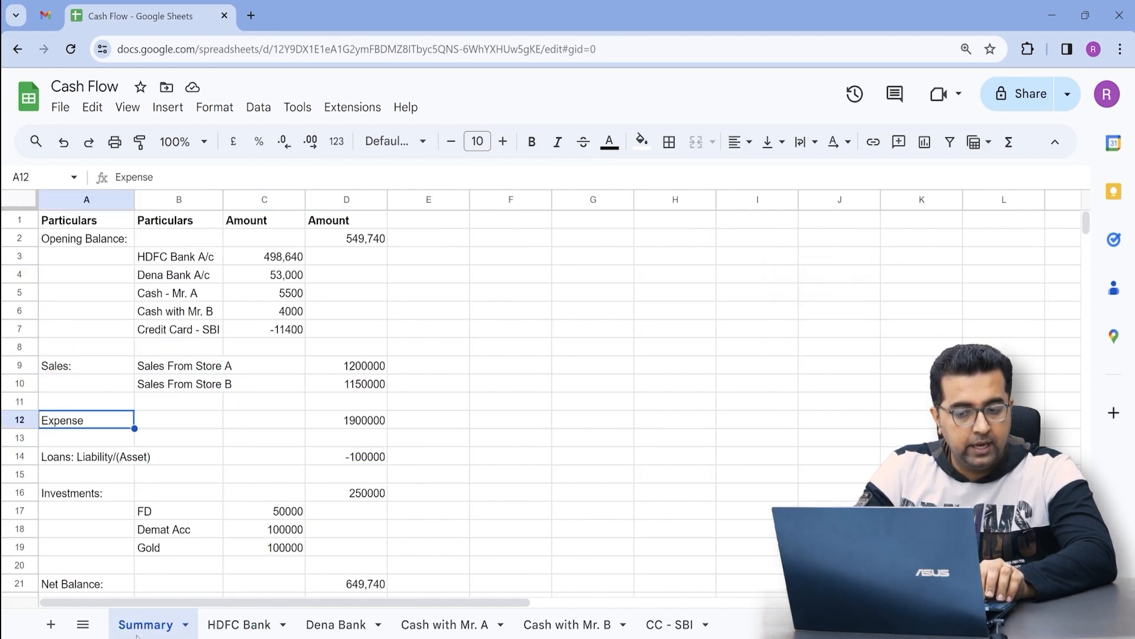
key("Right")
key("Right")
key("Right")
key("Down")
key("Down")
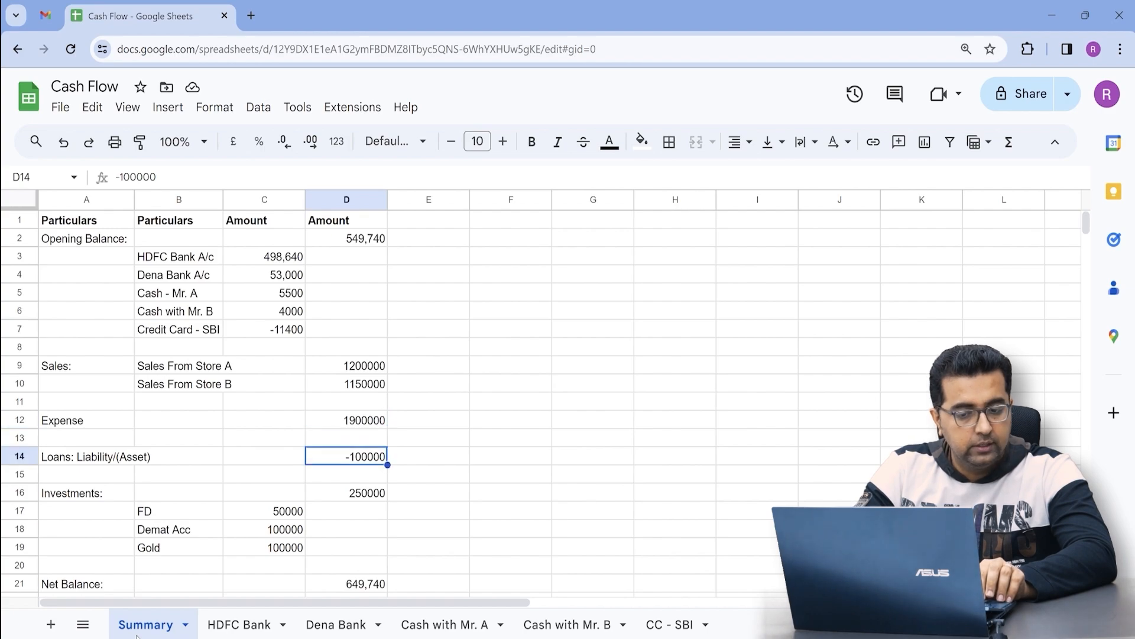
key("Down")
key("Down")
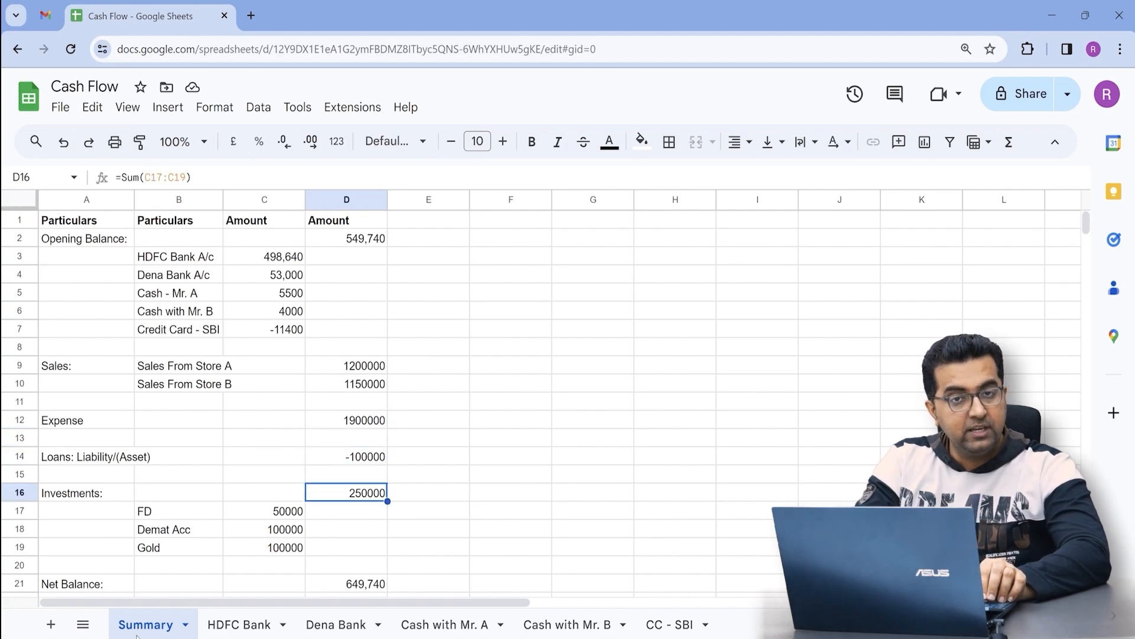
key("Left")
key("Left")
key("Down")
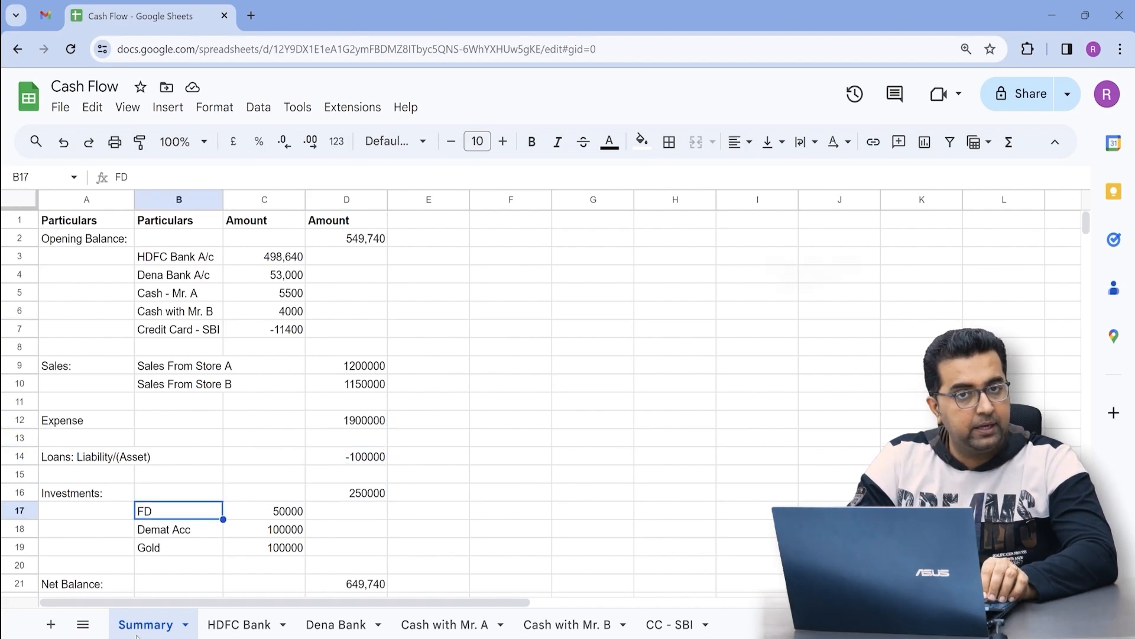
key("Right")
key("Down")
key("Down")
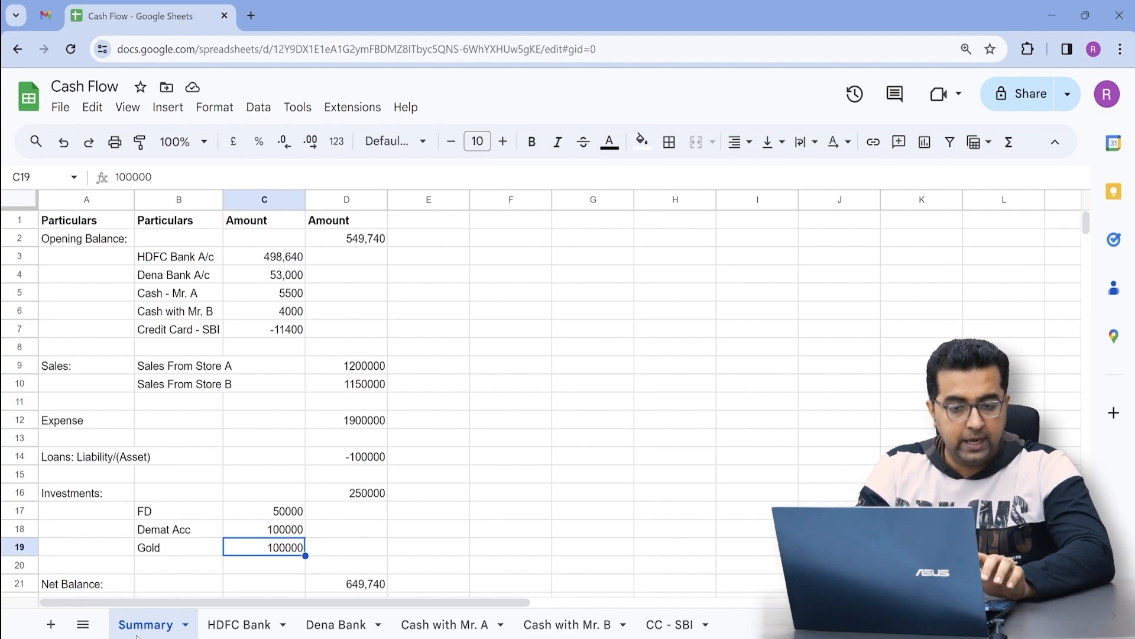
Clear the FD, Demat Acc and Gold investment labels and amounts in B17:C19.
key("Left")
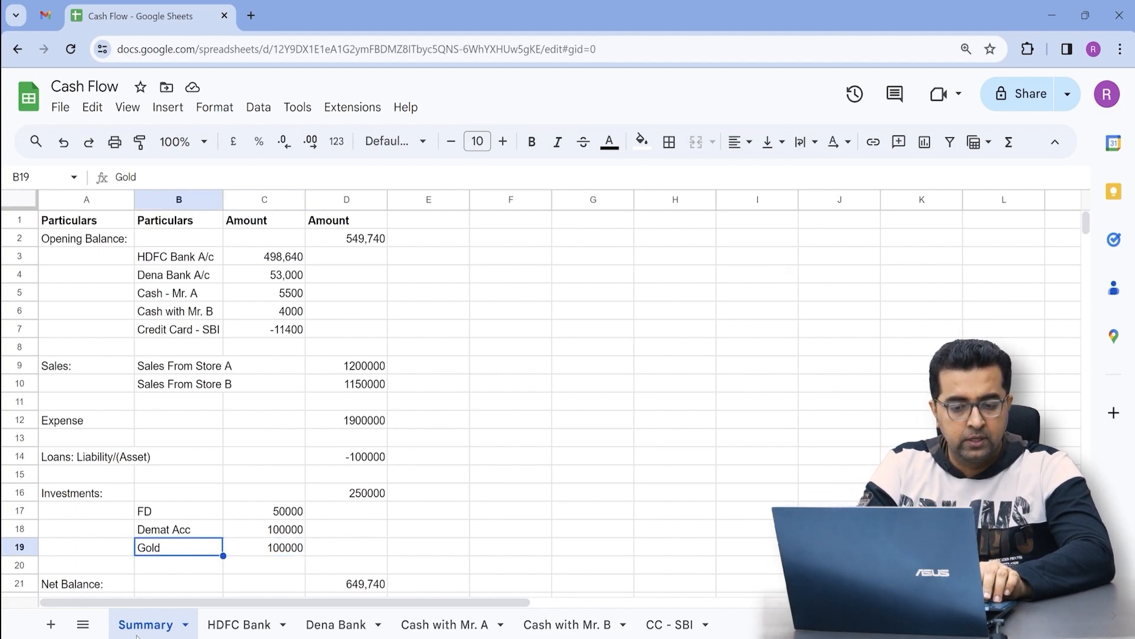
key("Up")
key("Up")
key("shift+Down")
key("shift+Down")
key("shift+Right")
key("Delete")
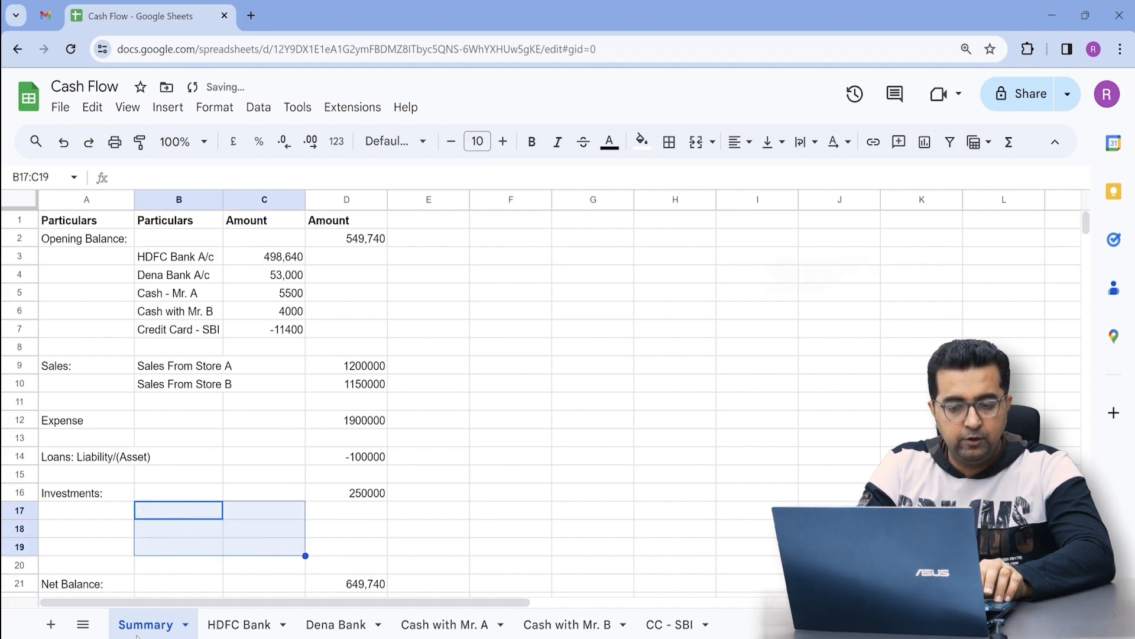
Clear the "Sales From Store B" label and its amount in B10:D10.
key("Up")
key("Right")
key("Right")
key("Left")
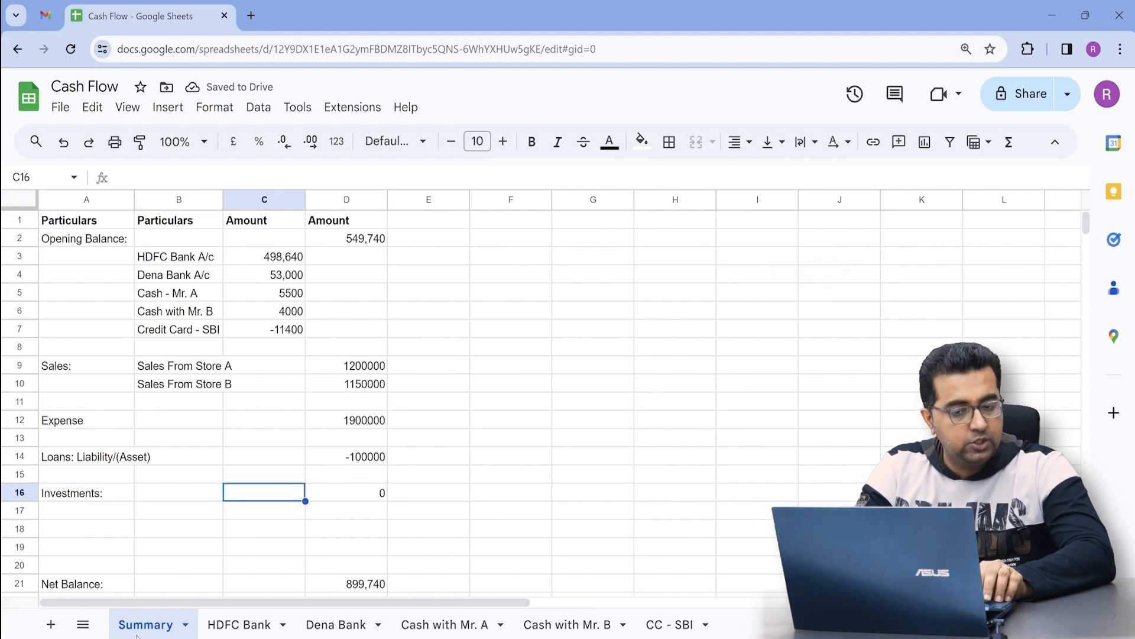
key("Left")
key("Up")
key("Right")
key("Right")
key("Up")
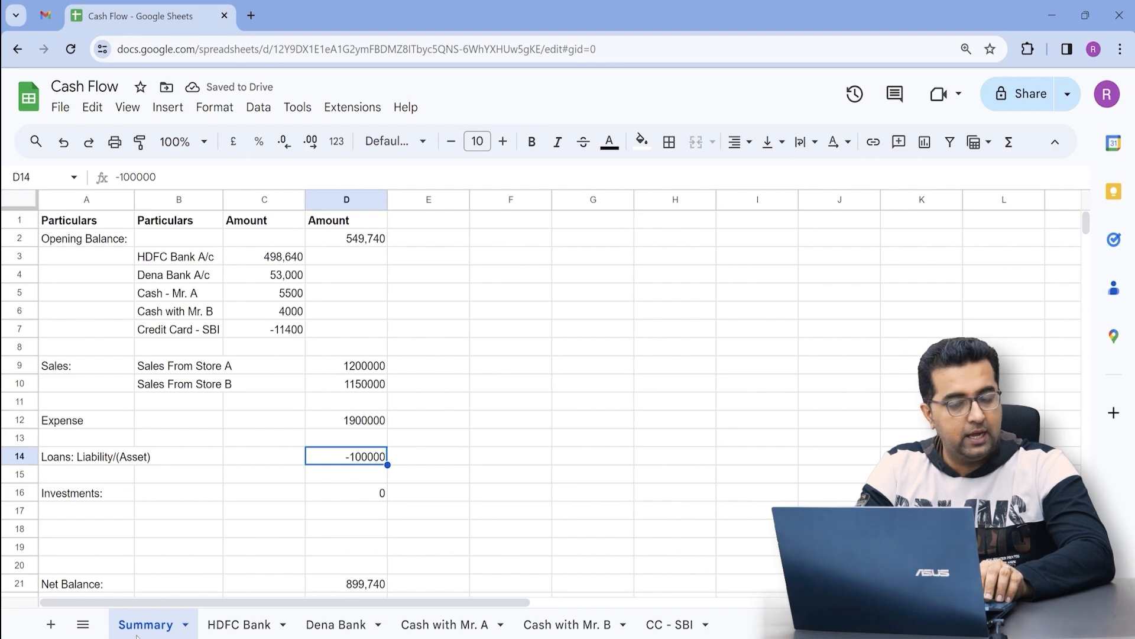
key("Up")
key("Up")
key("Left")
key("Left")
key("Left")
key("Up")
key("Up")
key("Right")
key("shift+Right")
key("shift+Right")
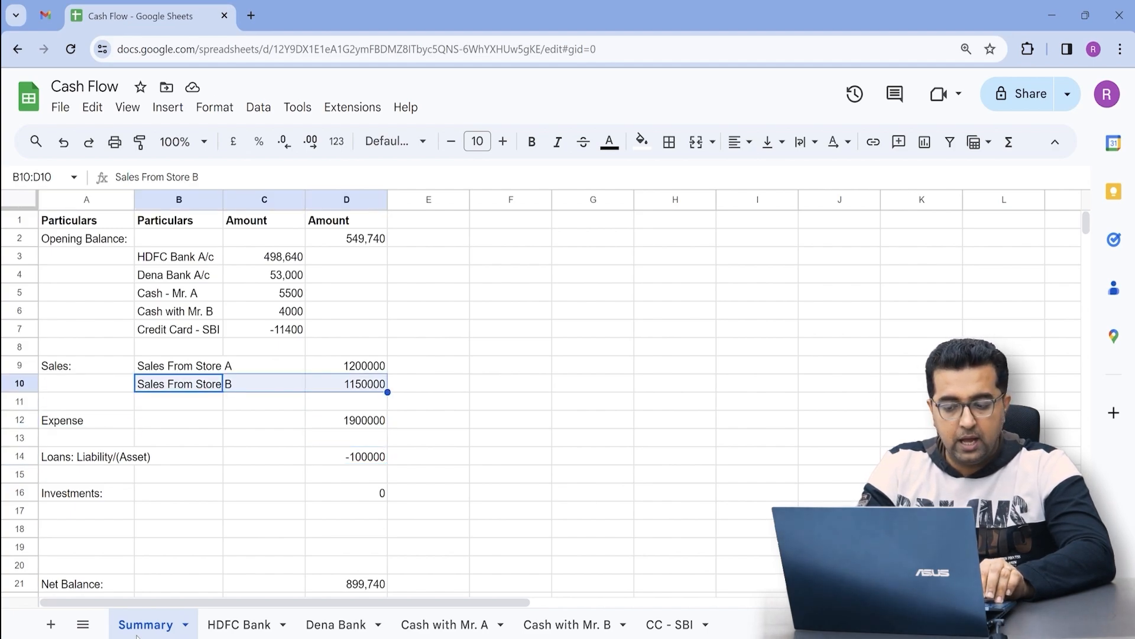
key("Delete")
Clear the "Sales From Store A" label in cell B9, keeping the Sales amount in that row.
key("Up")
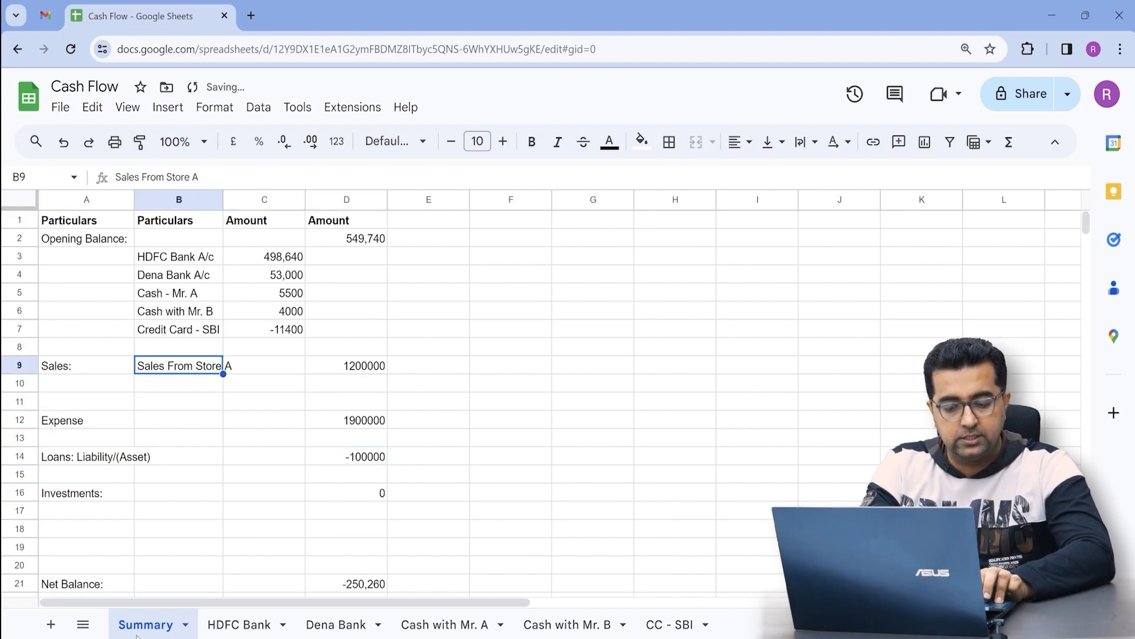
key("Delete")
key("Left")
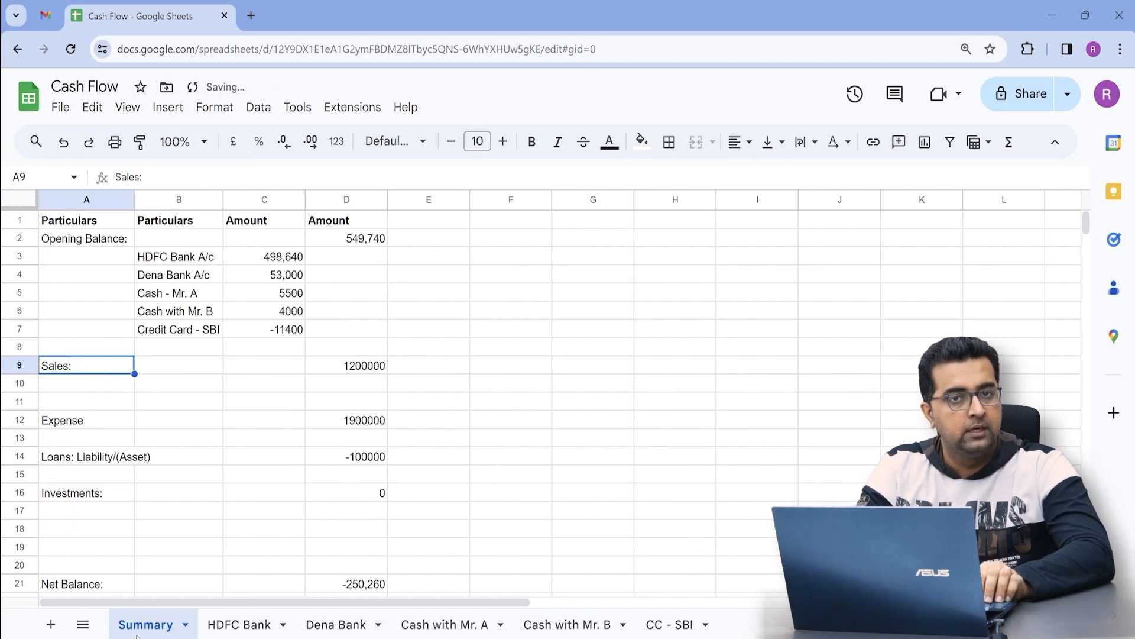
Review the Sales, Expense, Loans and Investments lines in column A of the Summary sheet.
key("ctrl+Right")
key("Left")
key("Left")
key("Left")
key("Down")
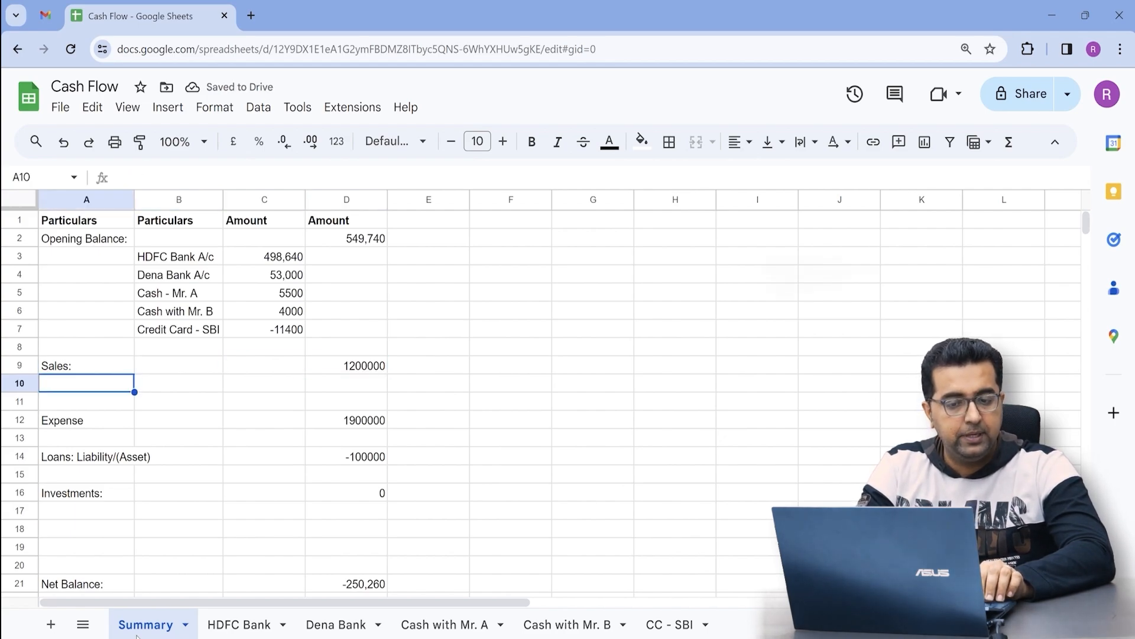
key("Down")
key("Down")
key("Down")
key("Down")
key("Down")
key("Down")
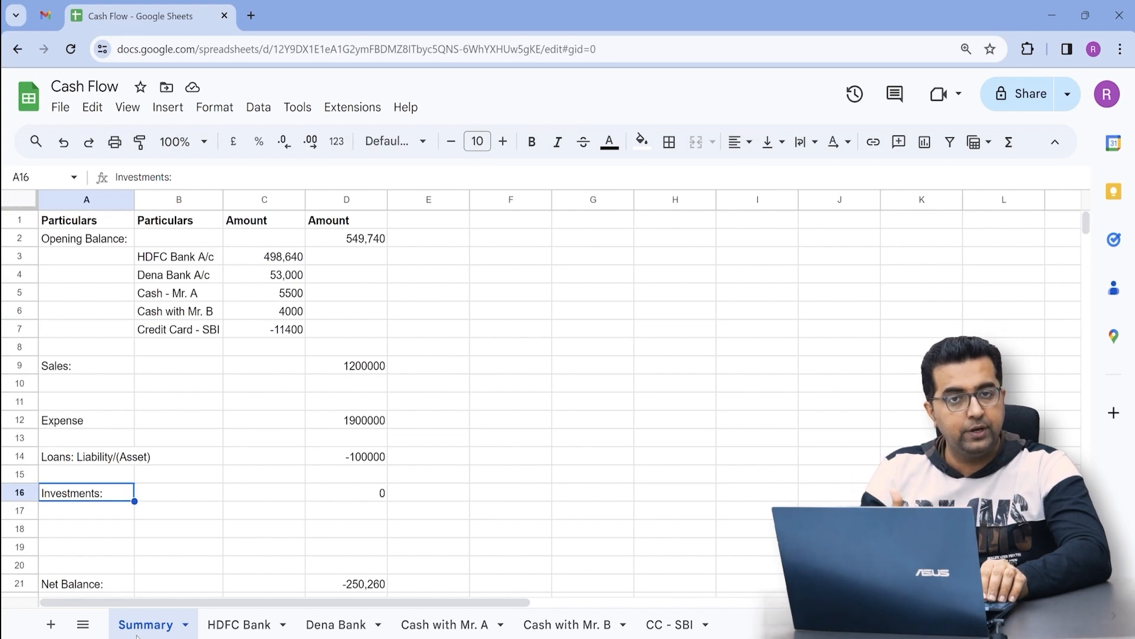
Compare the Summary lines with the Expense, Sales, Loan and Investment categories in G4:G7 of the HDFC Bank sheet.
left_click(236, 632)
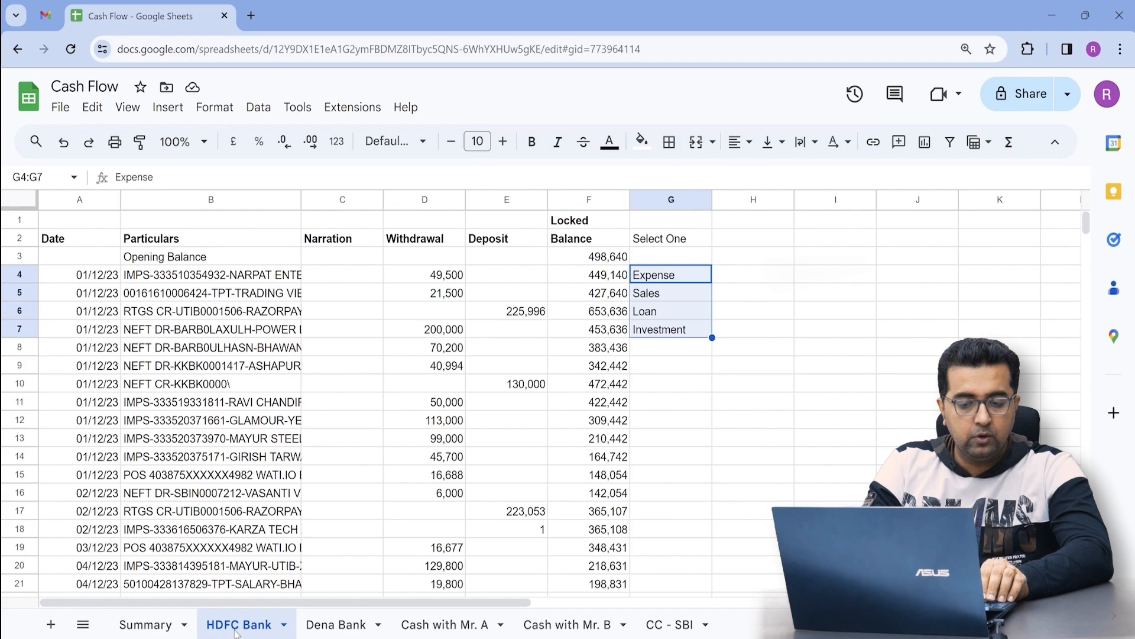
left_click(141, 631)
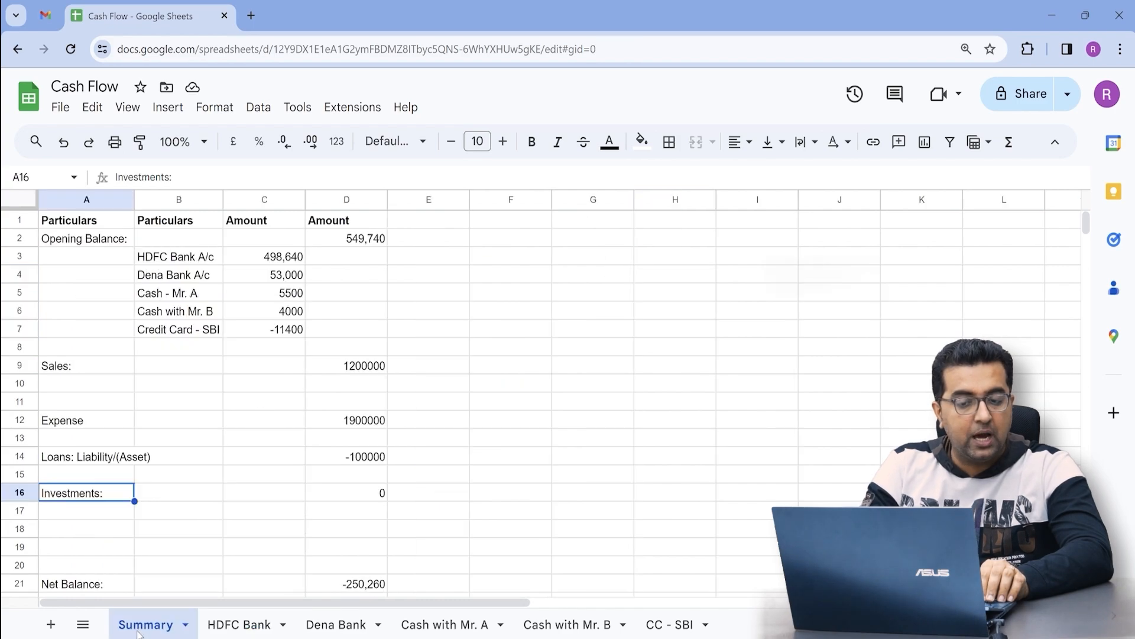
left_click(235, 628)
key("Up")
key("Up")
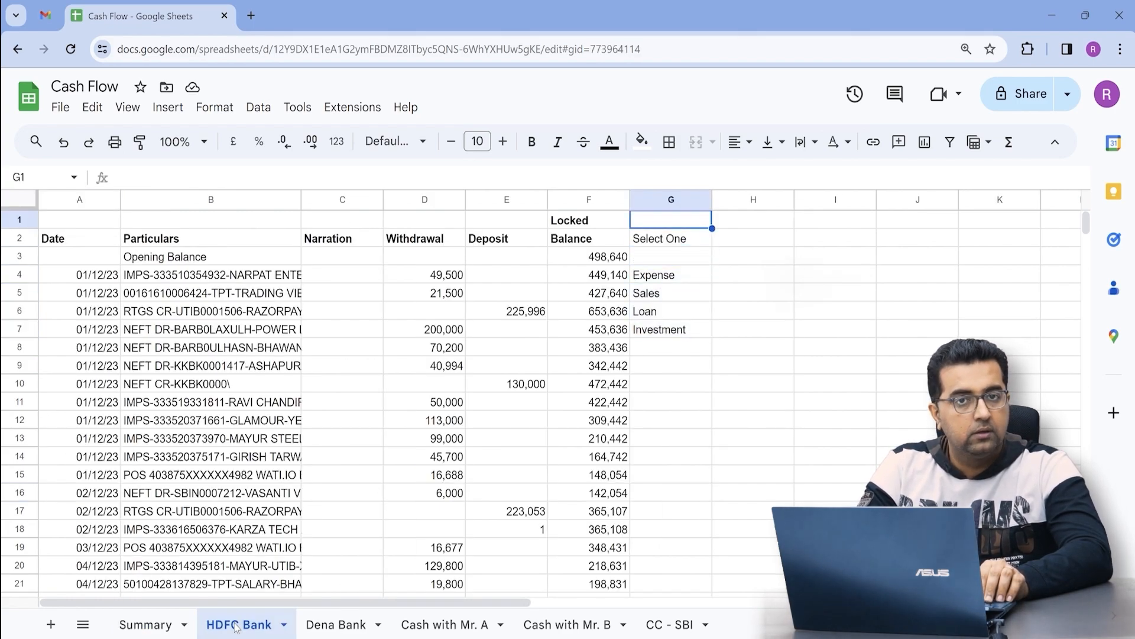
key("Down")
key("Down")
key("Down")
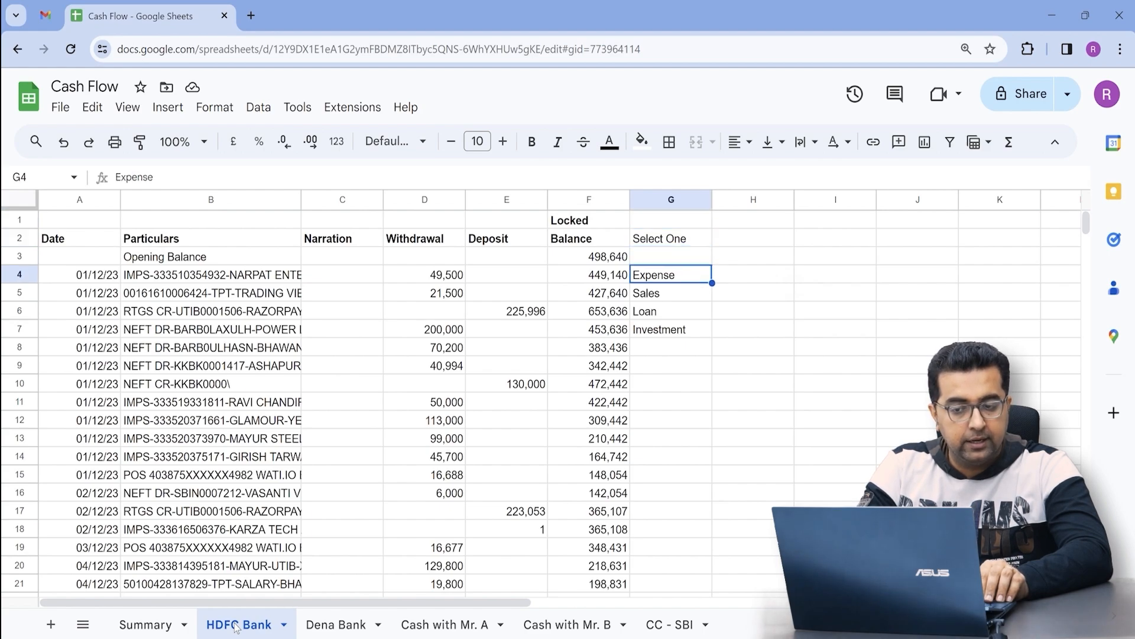
key("Up")
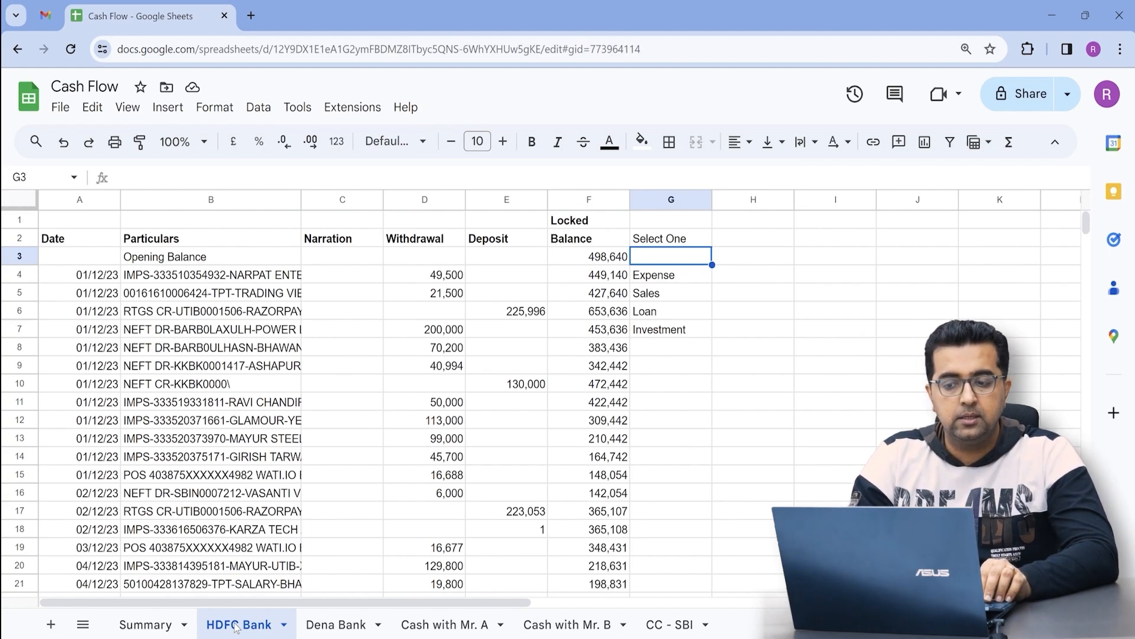
key("Down")
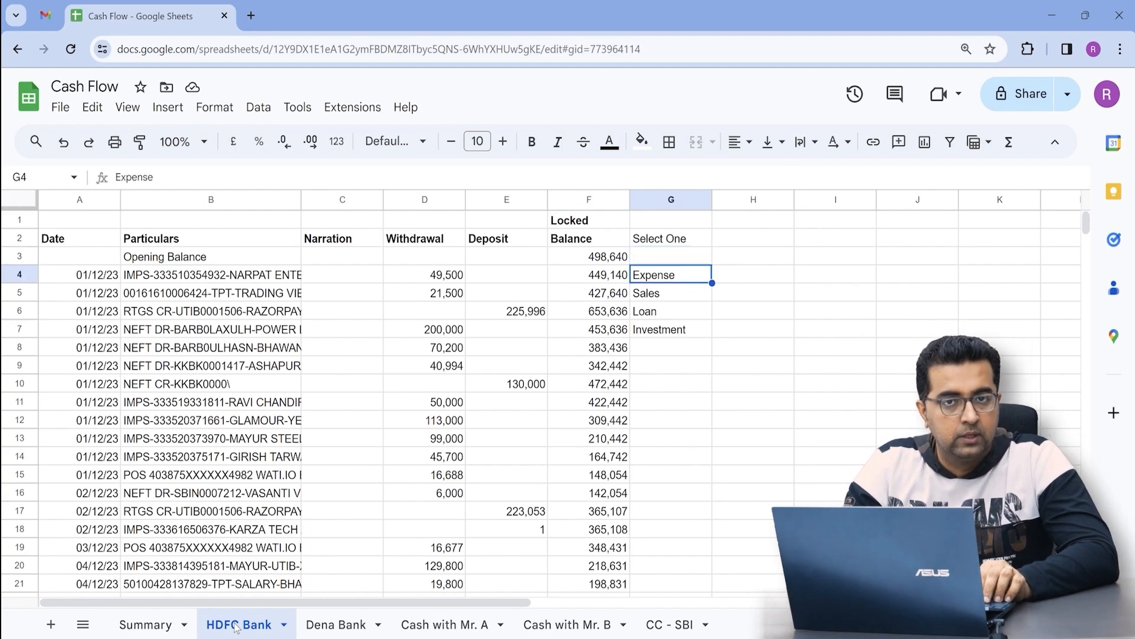
key("Left")
key("Left")
key("Left")
key("Right")
key("Right")
key("Right")
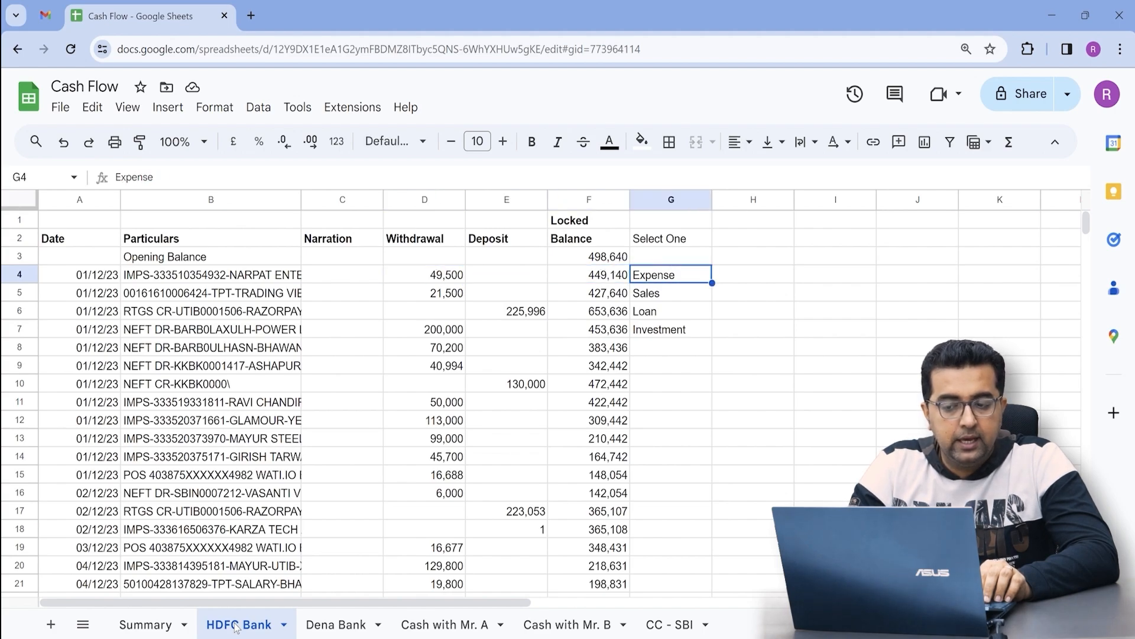
Enter "Expenses" in cell G9 of the HDFC Bank sheet as an alternative spelling of the Expense category.
key("Down")
key("Down")
key("Down")
key("Down")
key("Down")
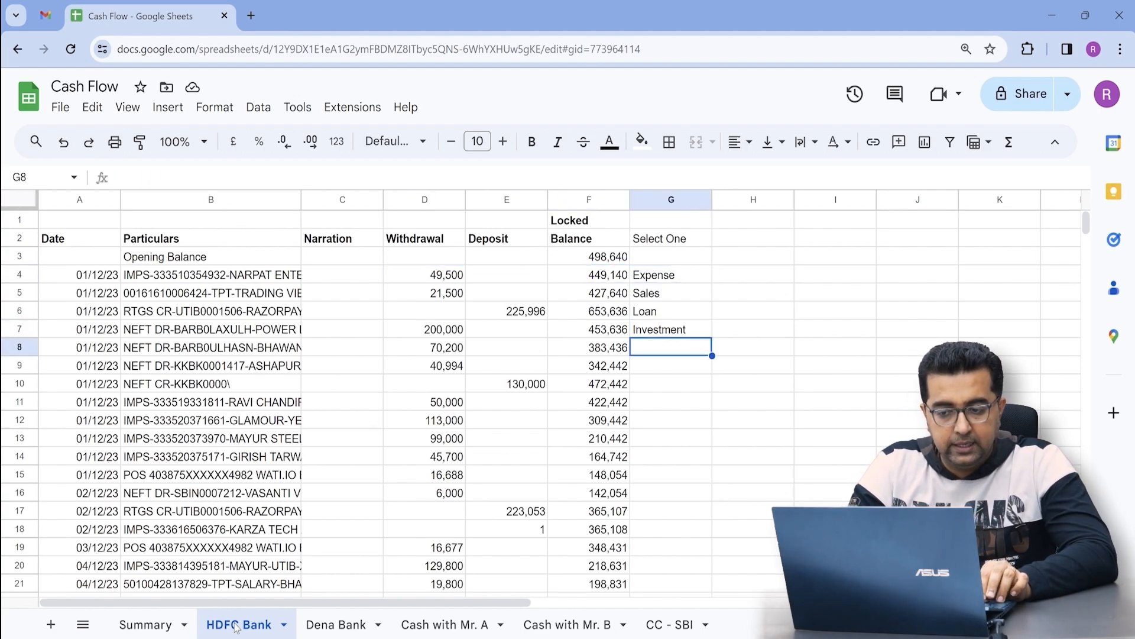
type("Exp")
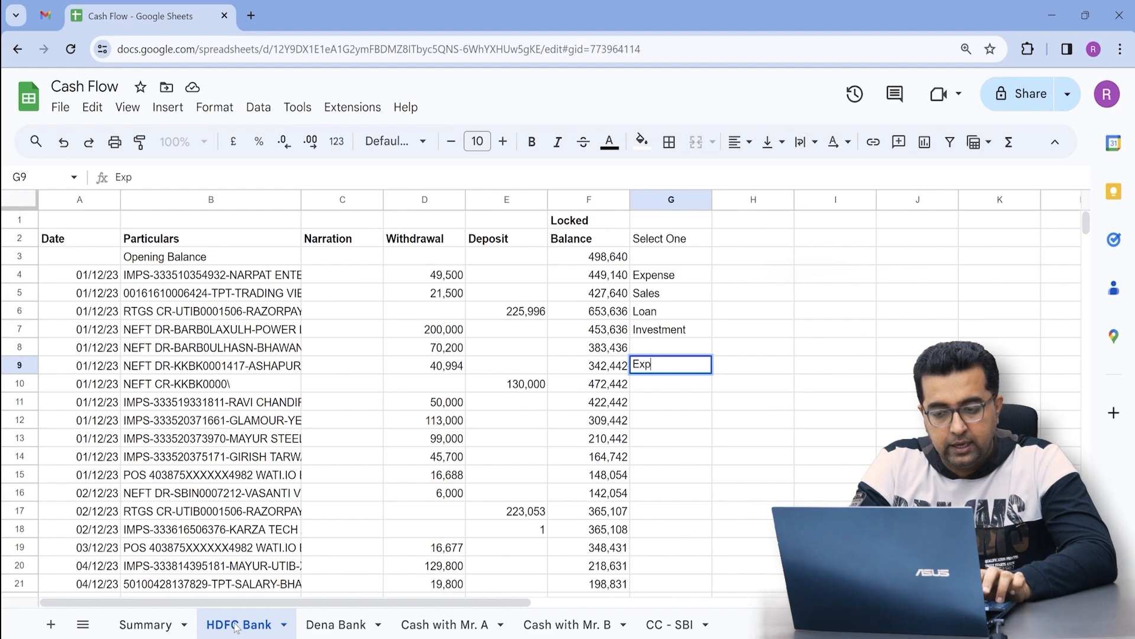
type("enses")
key("Return")
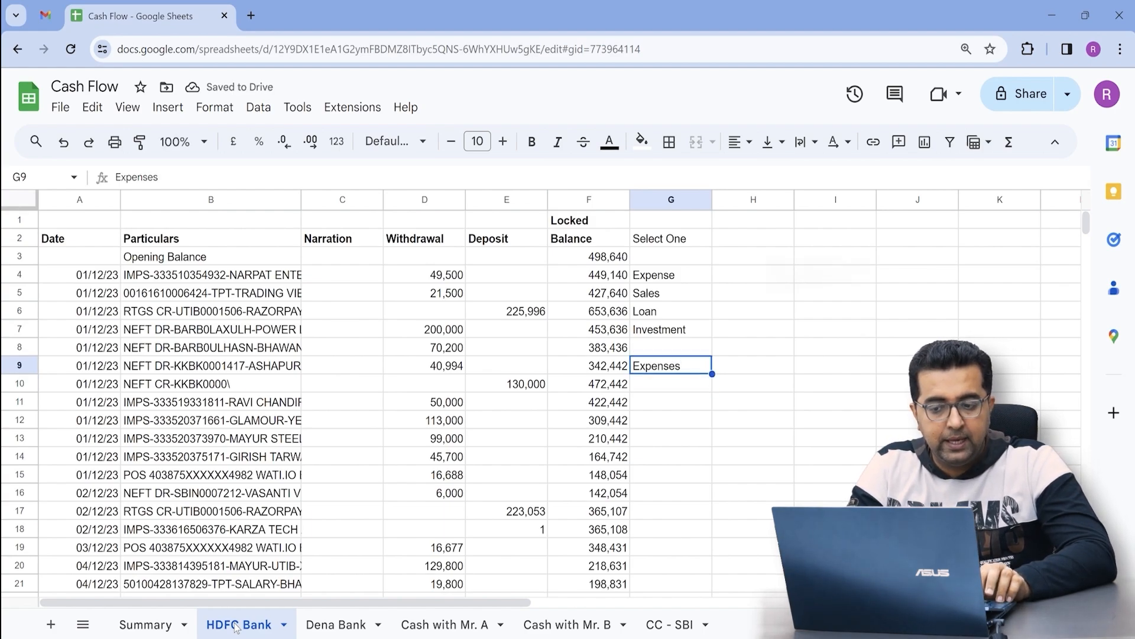
Compare the Expense category in G4 of the HDFC Bank sheet with the Expense line in A12 of the Summary sheet.
key("ctrl+Up")
key("ctrl+Up")
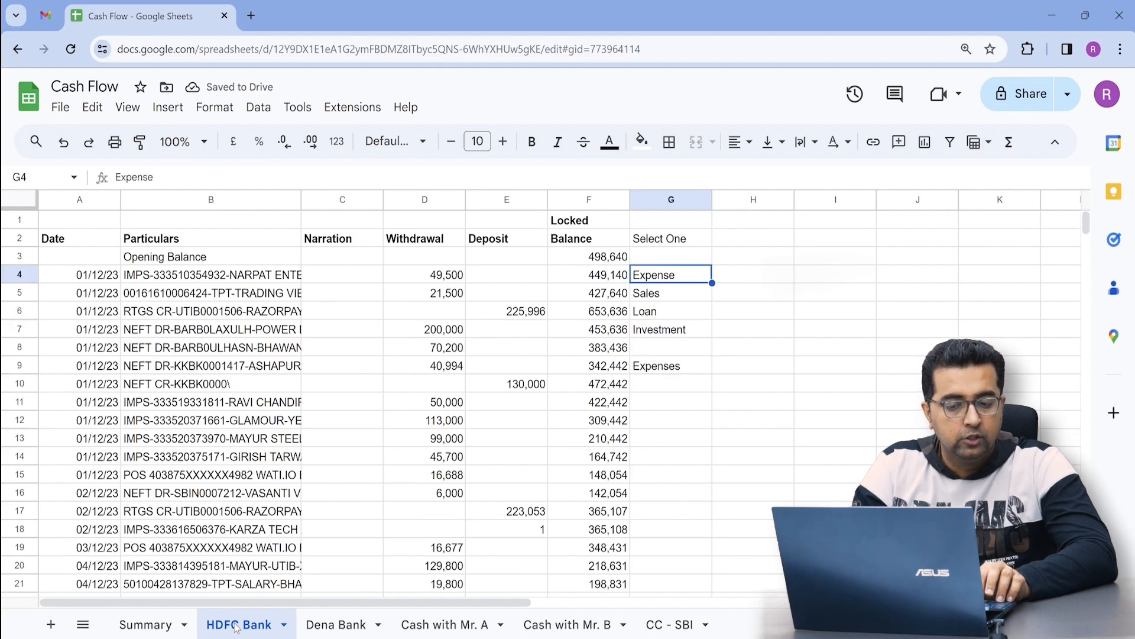
left_click(142, 625)
key("Up")
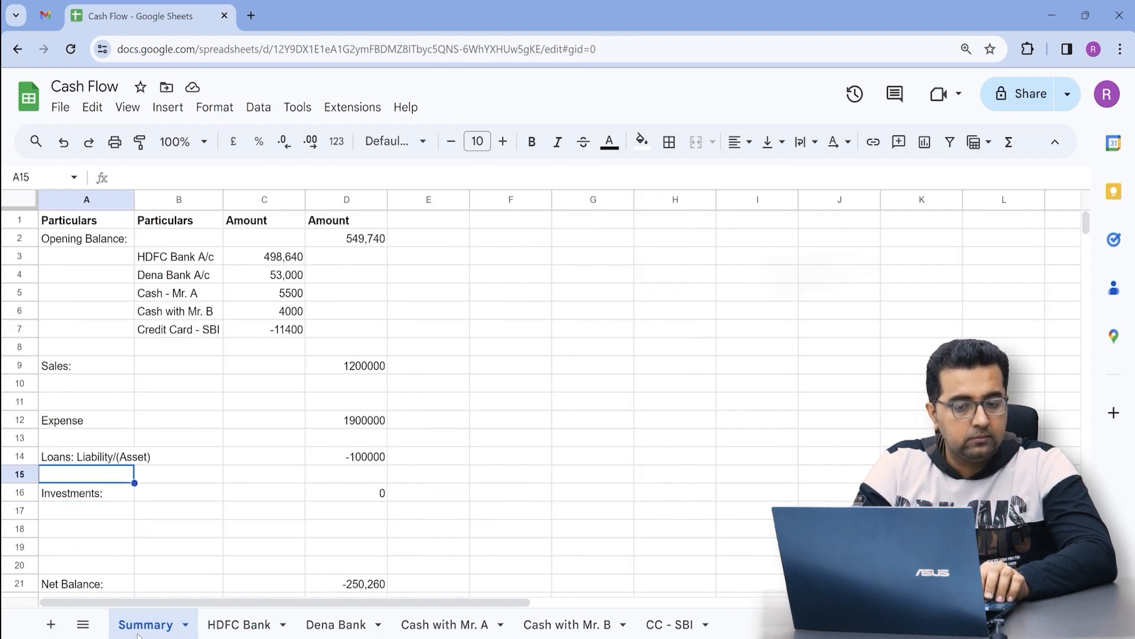
key("Up")
key("Up")
key("Up")
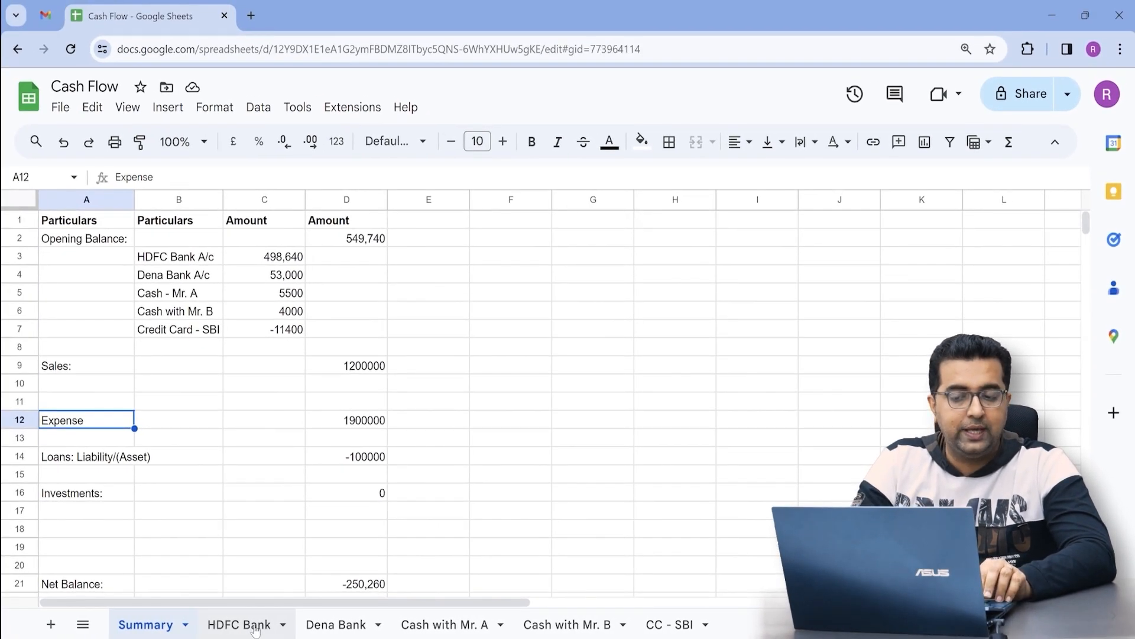
Enter "DROPDOWNS" in bold in cell G3 of the HDFC Bank sheet.
left_click(255, 630)
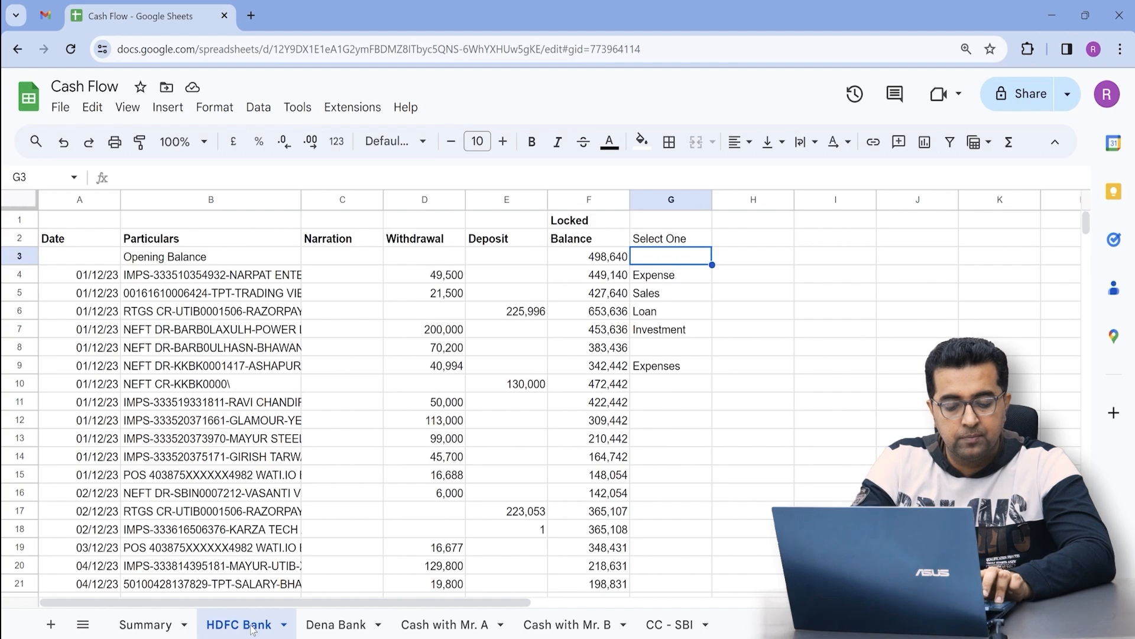
type("DROPDOWN")
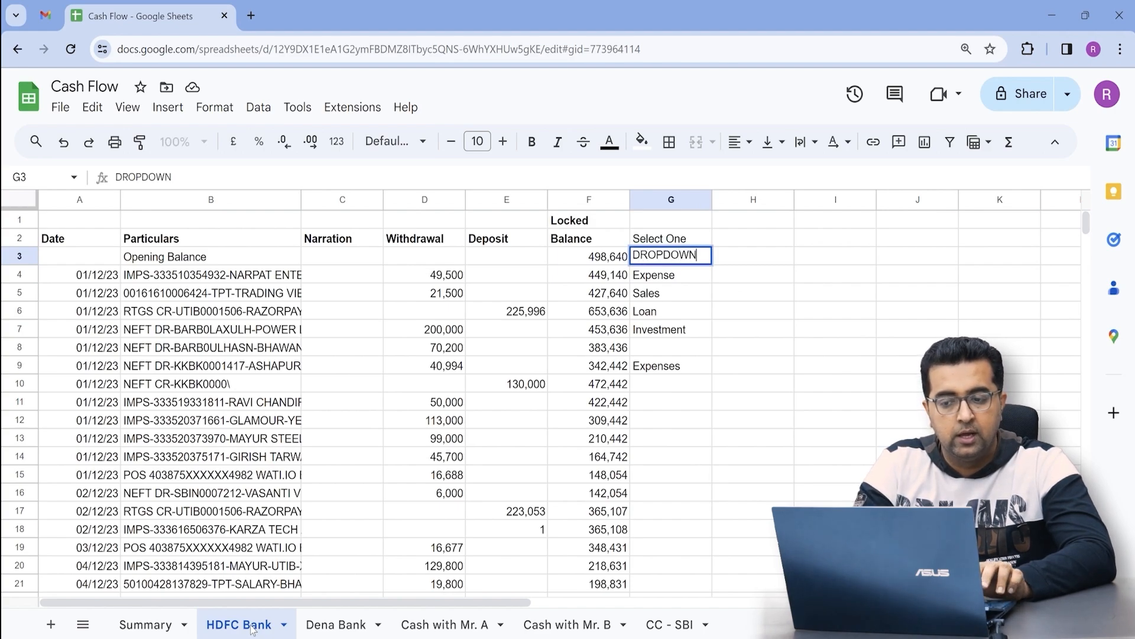
type("S")
key("ctrl+b")
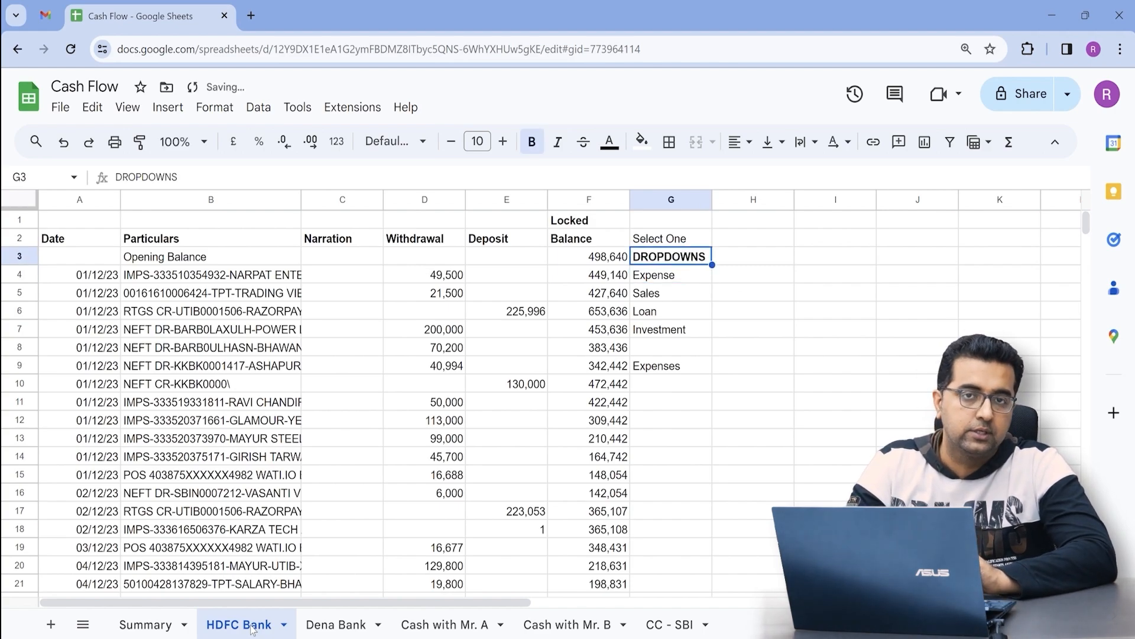
Clear the contents of G3:G9 and make the "Select One" header in G2 bold.
key("shift+Down")
key("shift+Down")
key("shift+Down")
key("shift+Down")
key("shift+Down")
key("shift+Down")
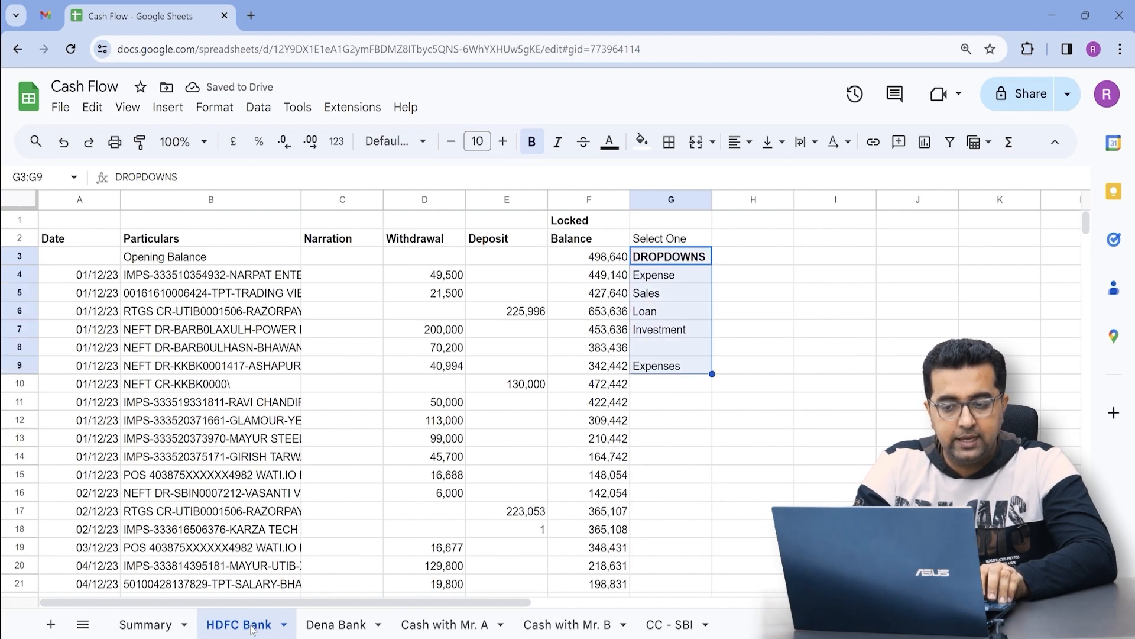
key("Delete")
key("Up")
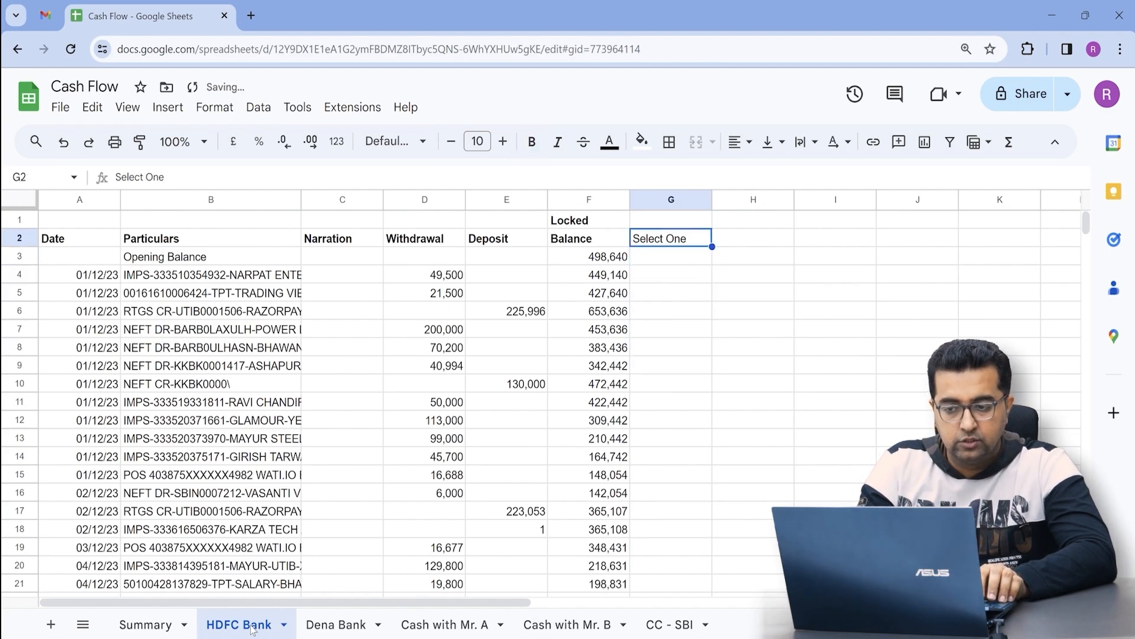
key("ctrl+b")
Insert a drop-down in cell G4 of the HDFC Bank sheet.
key("Down")
key("Down")
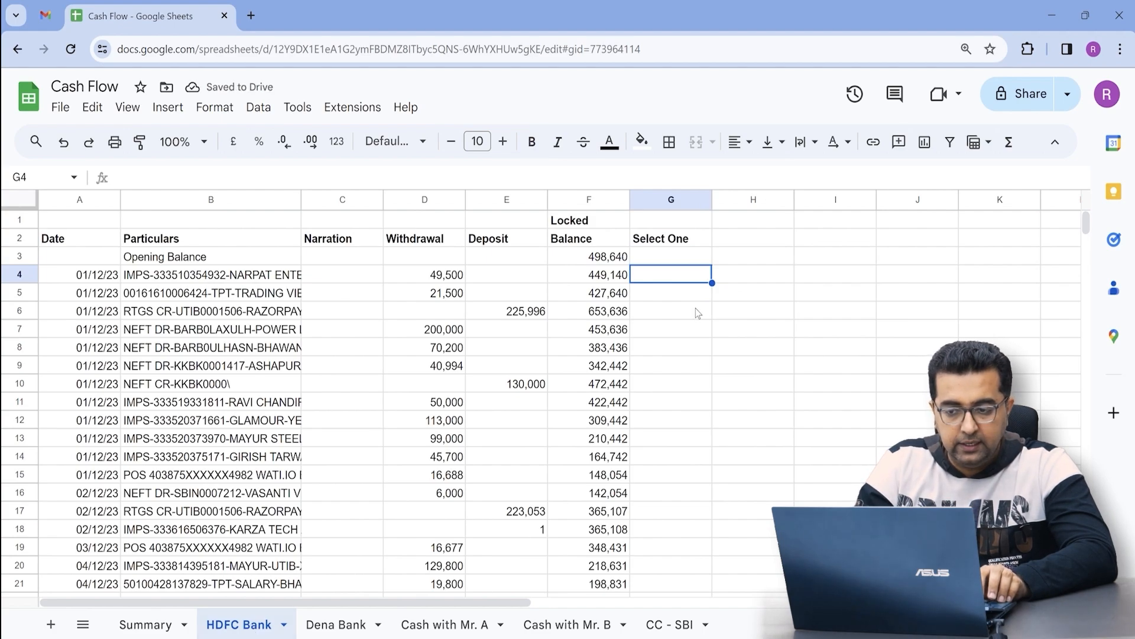
right_click(688, 278)
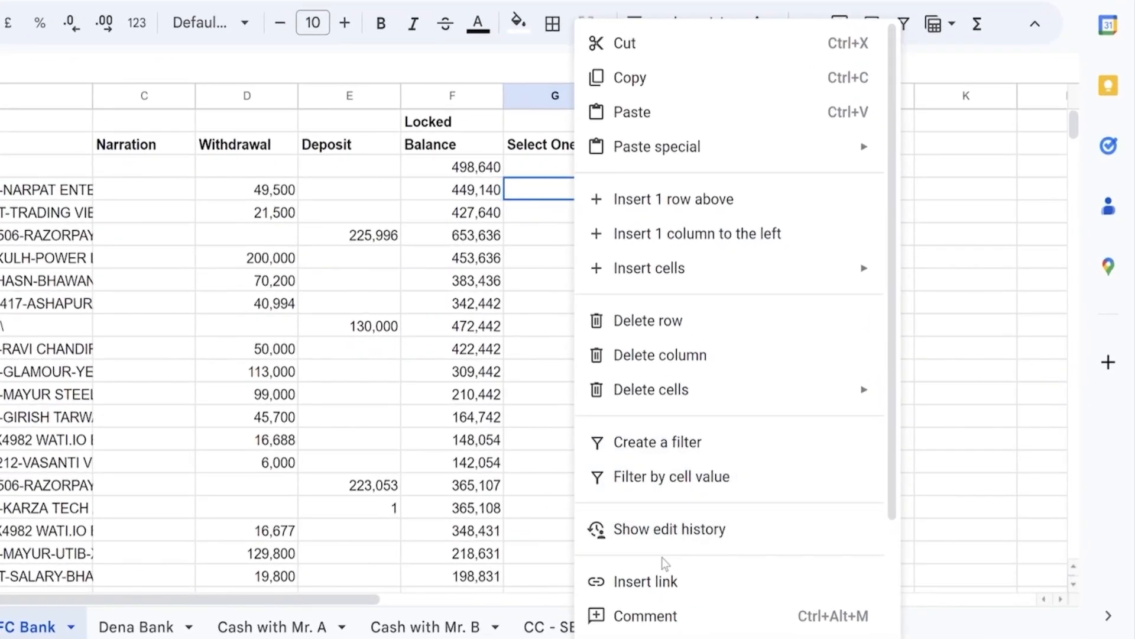
scroll(757, 569, "down", 1)
scroll(664, 561, "down", 1)
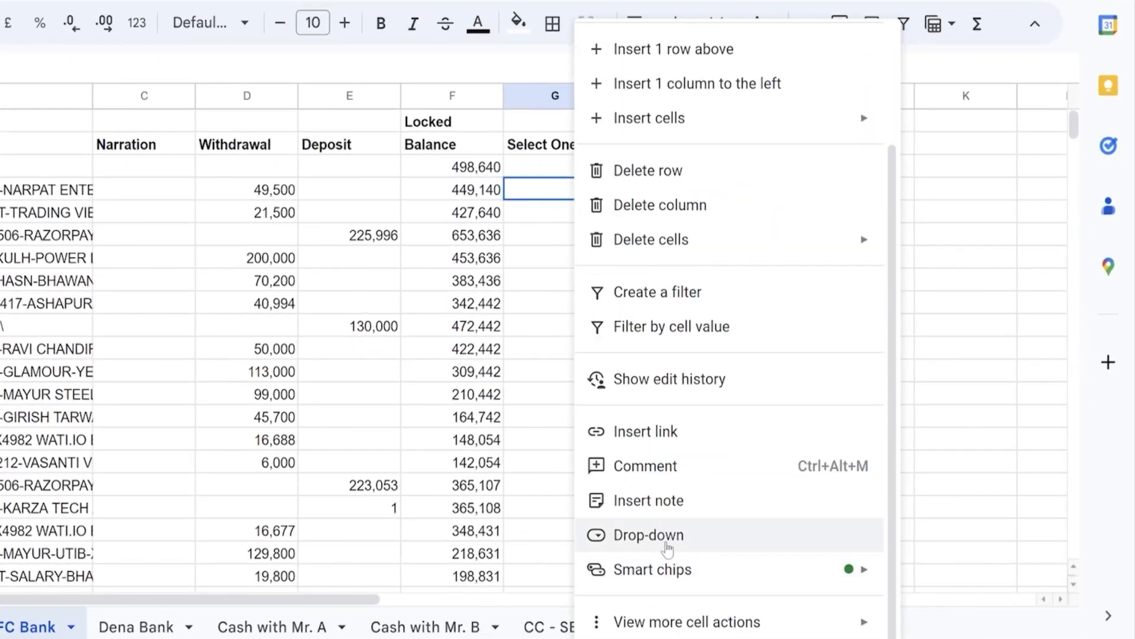
left_click(667, 549)
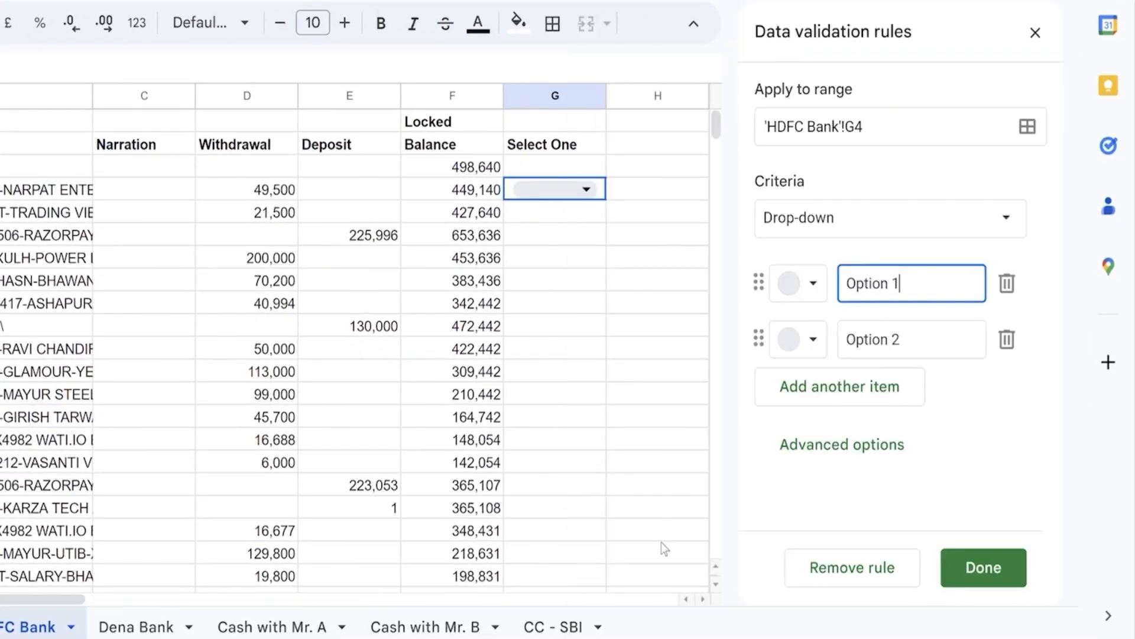
Name the first two drop-down options Expenses and Sales.
triple_click(926, 295)
type("Expenses")
left_click(938, 358)
key("ctrl+shift+Left")
key("ctrl+shift+Left")
type("Sal")
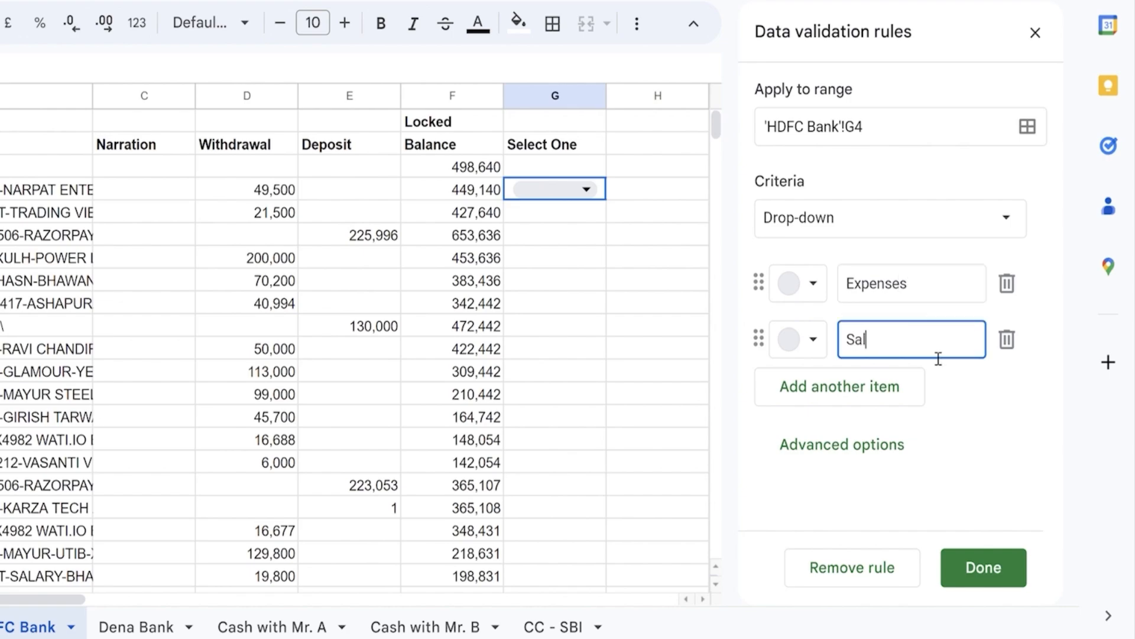
type("es")
Add Investment and Loan as the third and fourth drop-down options and save the validation rule.
left_click(909, 394)
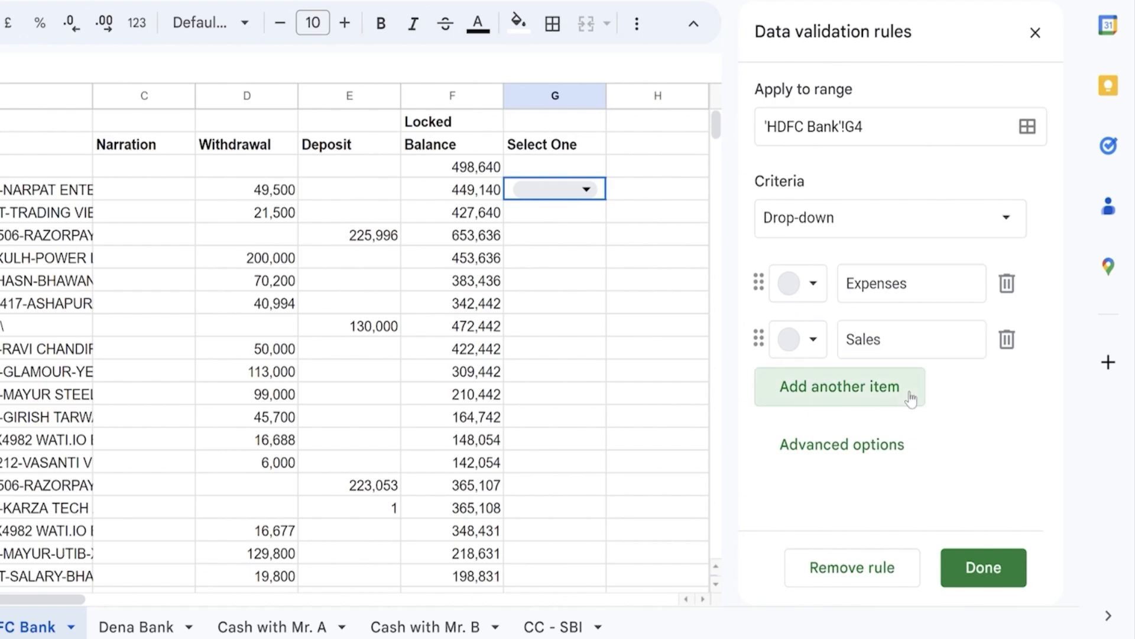
type("In")
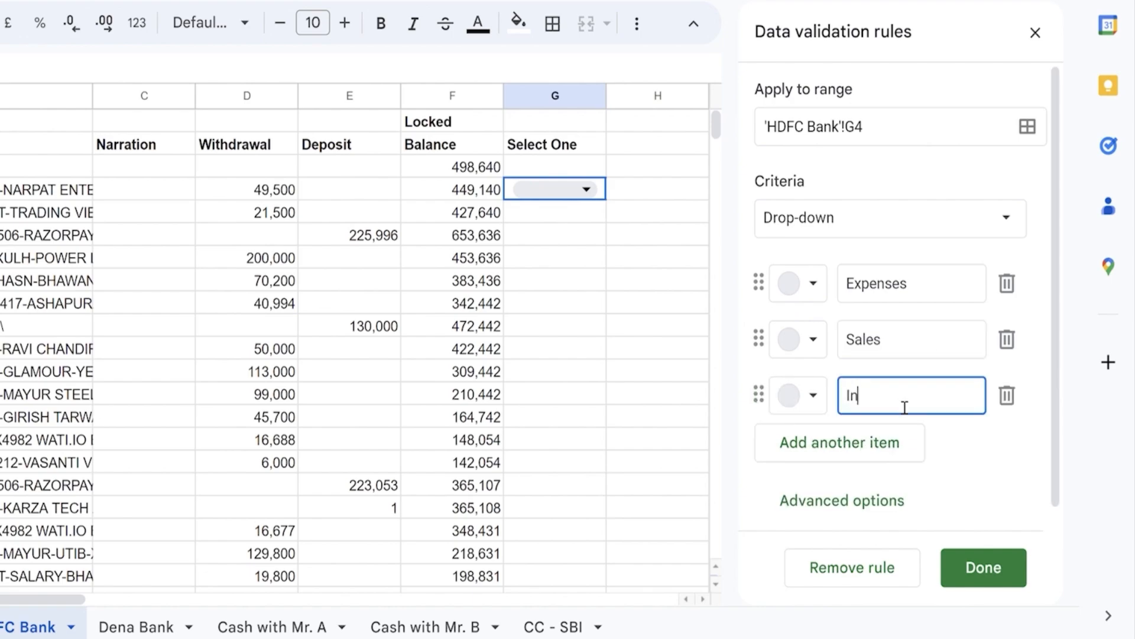
type("vestment")
left_click(876, 453)
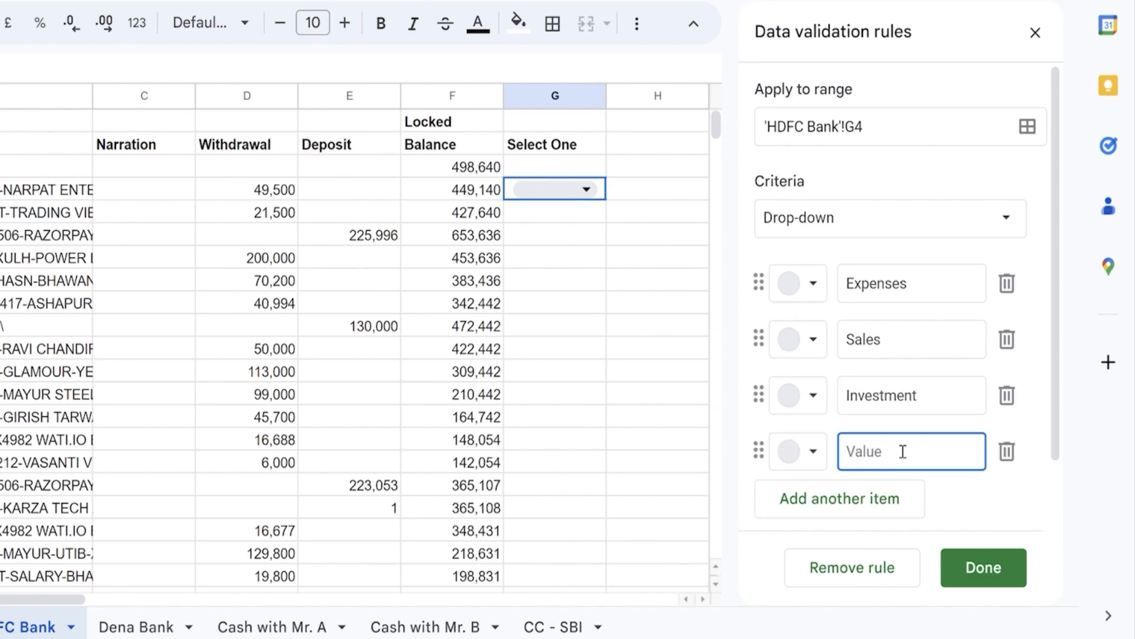
type("Loan")
left_click(984, 567)
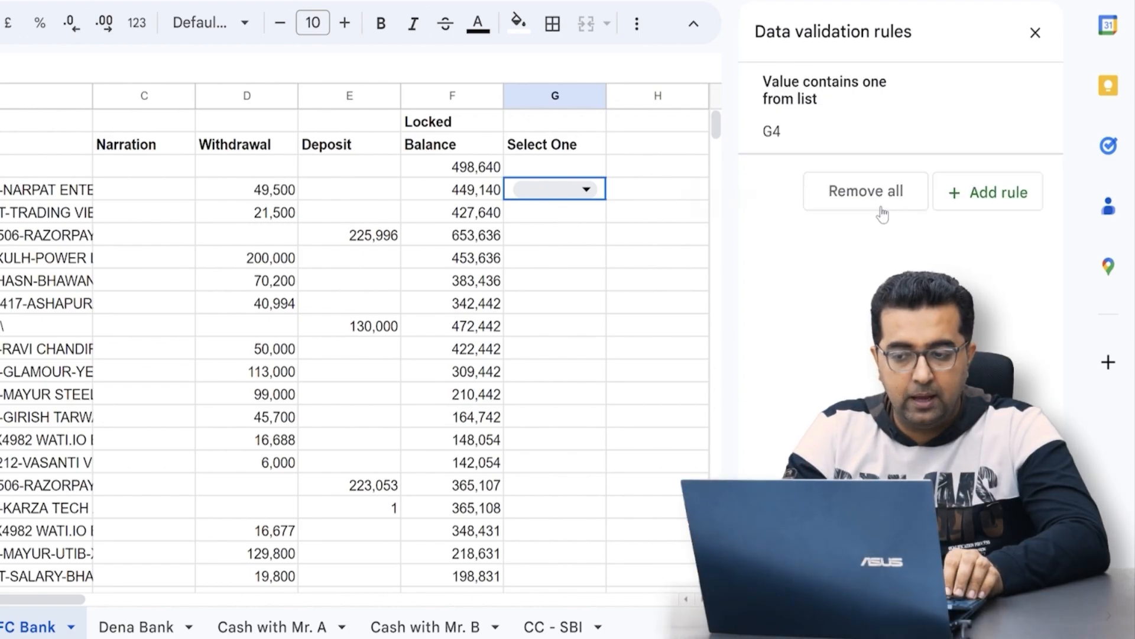
Choose Sales from the drop-down in cell G4.
left_click(603, 266)
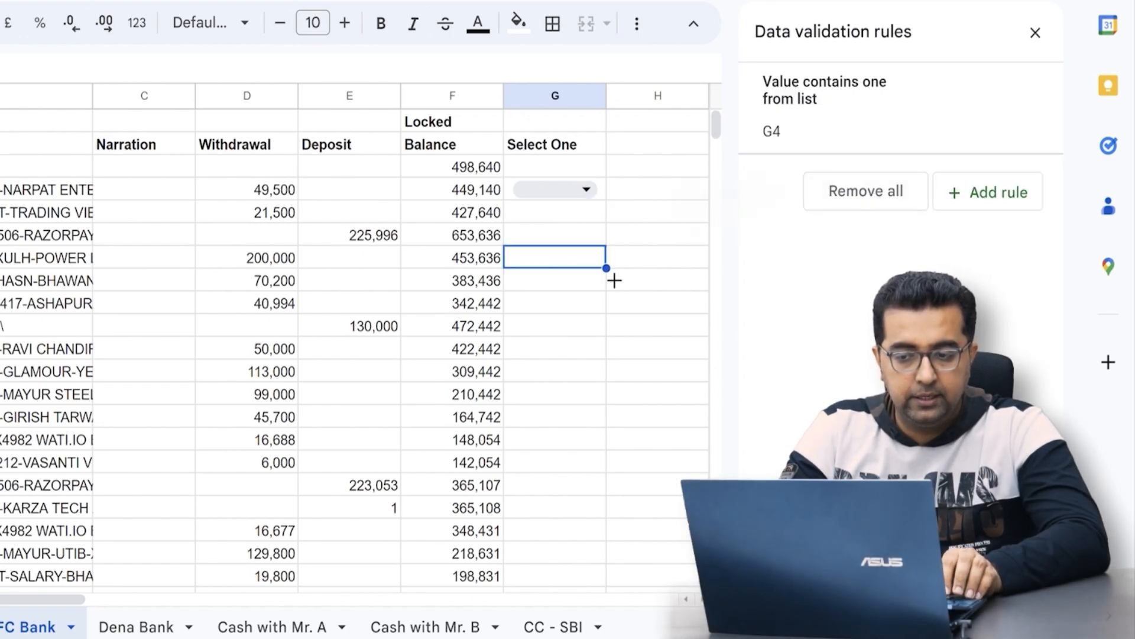
key("ctrl+Up")
key("Down")
key("Down")
key("Return")
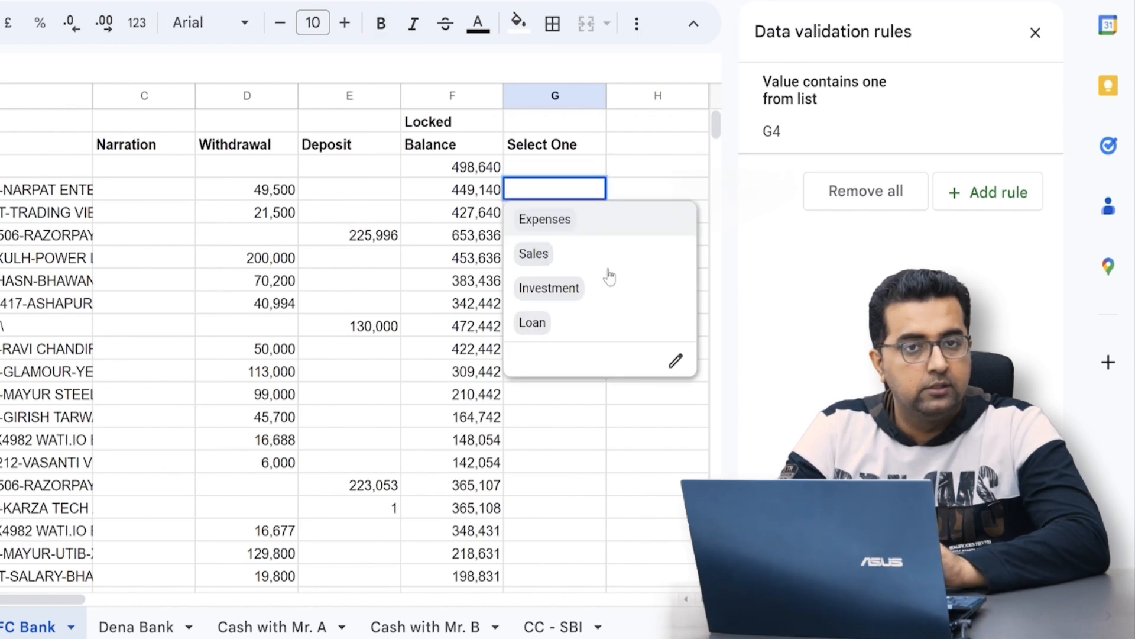
key("Return")
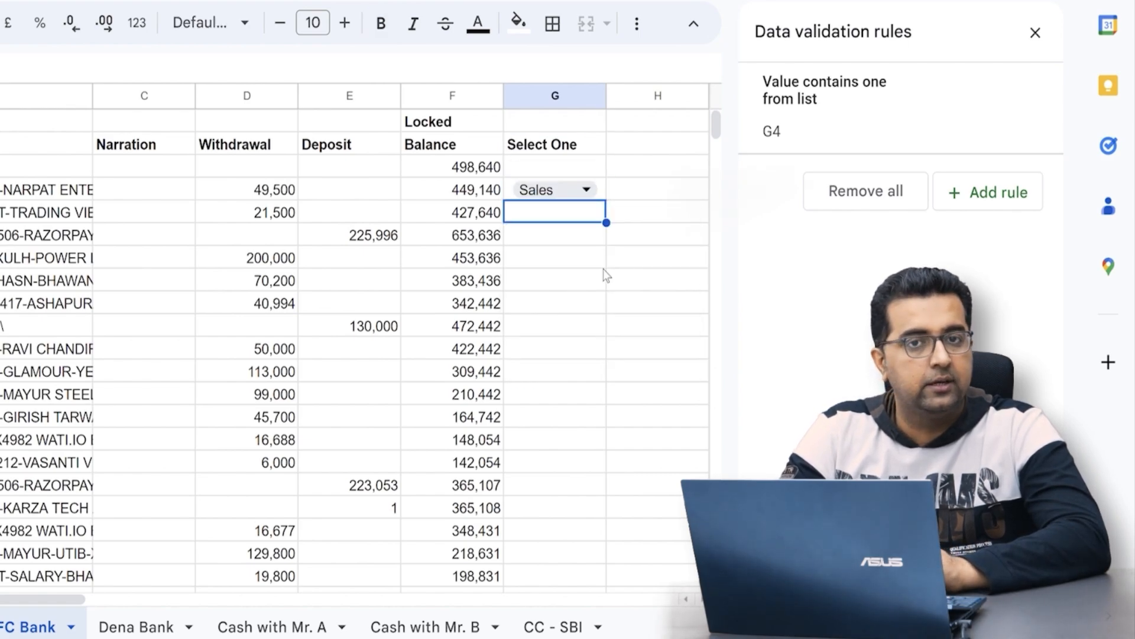
Copy the drop-down in cell G4 of the HDFC Bank sheet down column G to row 1001.
key("Up")
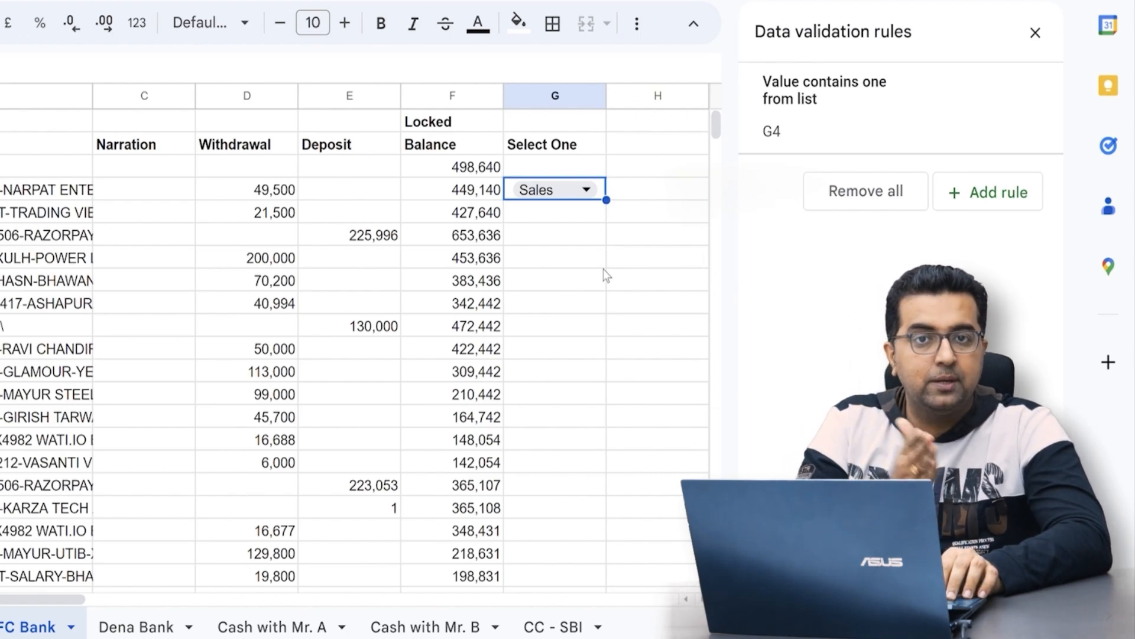
key("Up")
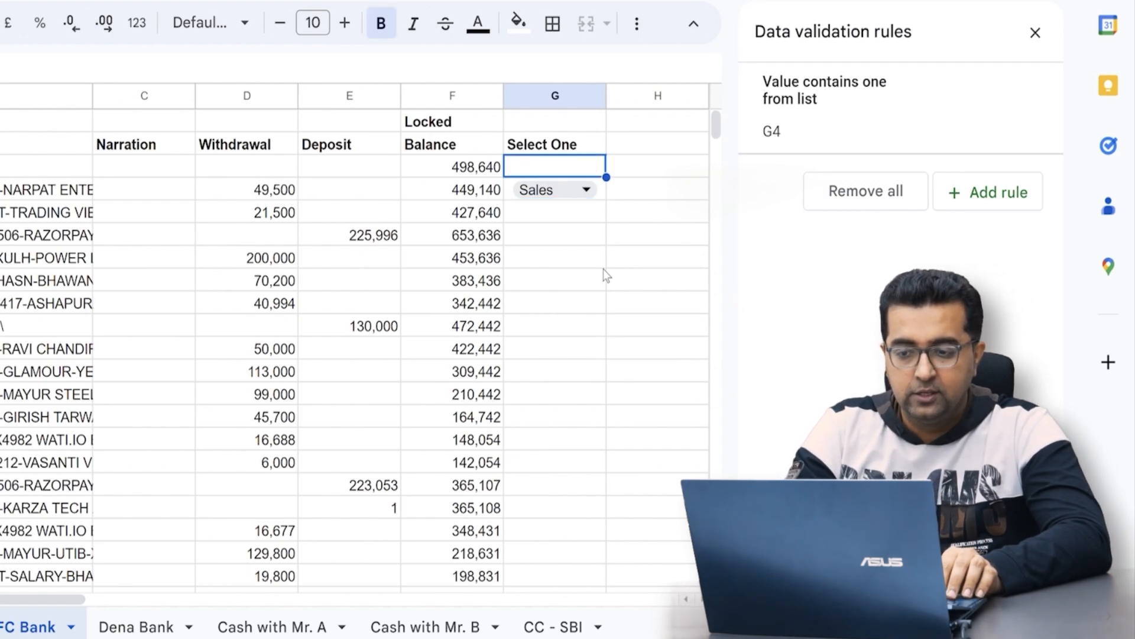
key("Down")
key("Left")
key("ctrl+Down")
key("Right")
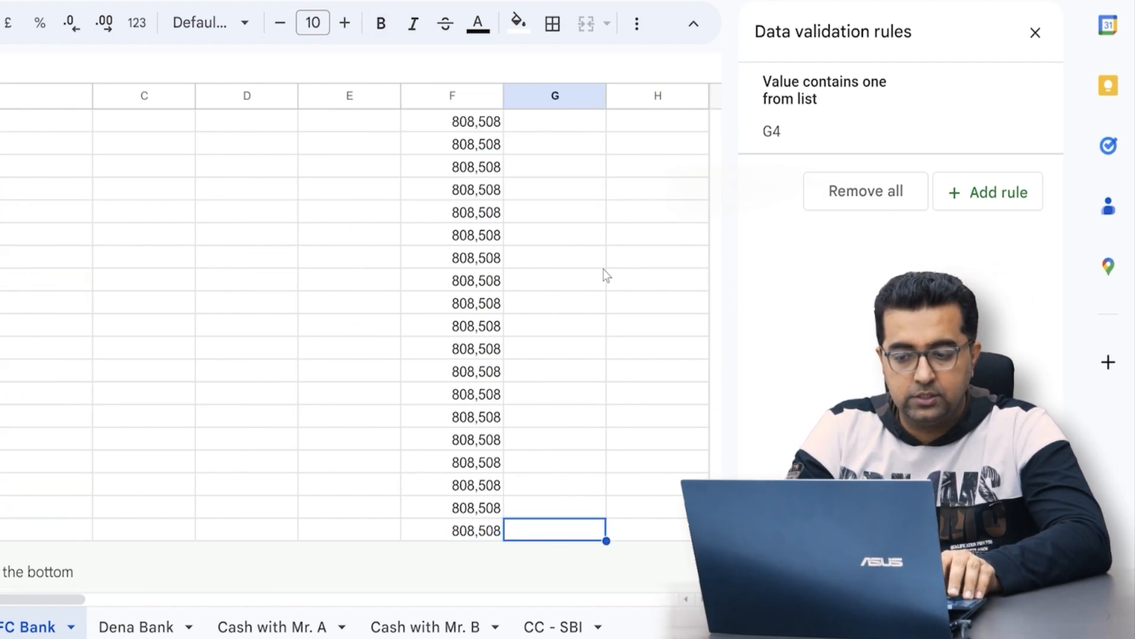
key("ctrl+shift+Up")
key("ctrl+v")
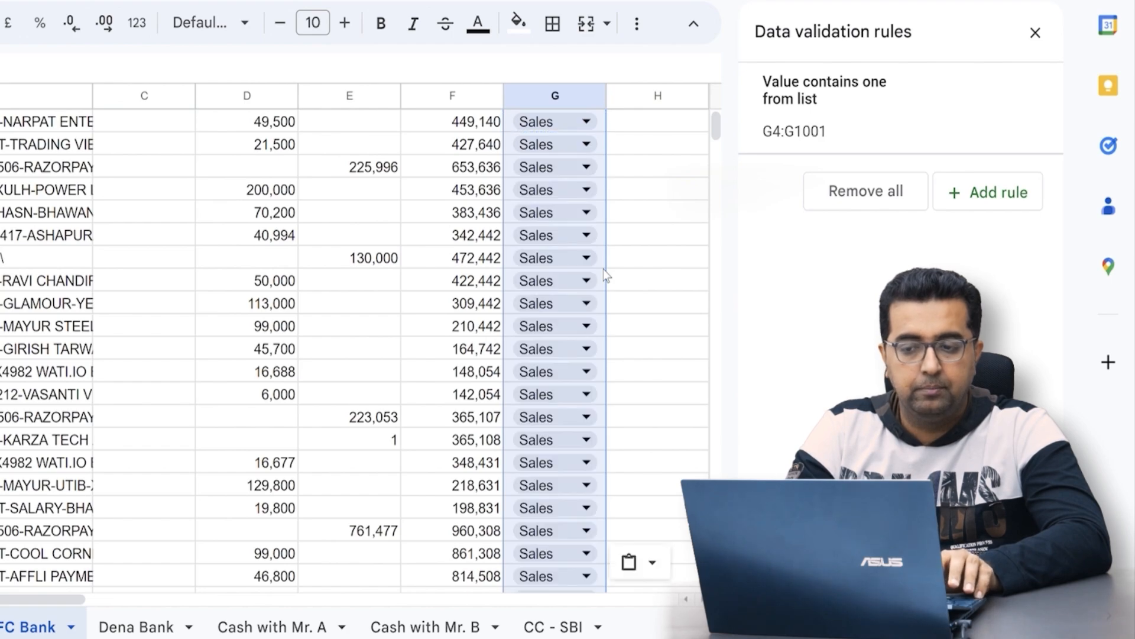
Copy the G4 drop-down from the HDFC Bank sheet and paste it into G3:G2000 of the Dena Bank sheet.
key("ctrl+Up")
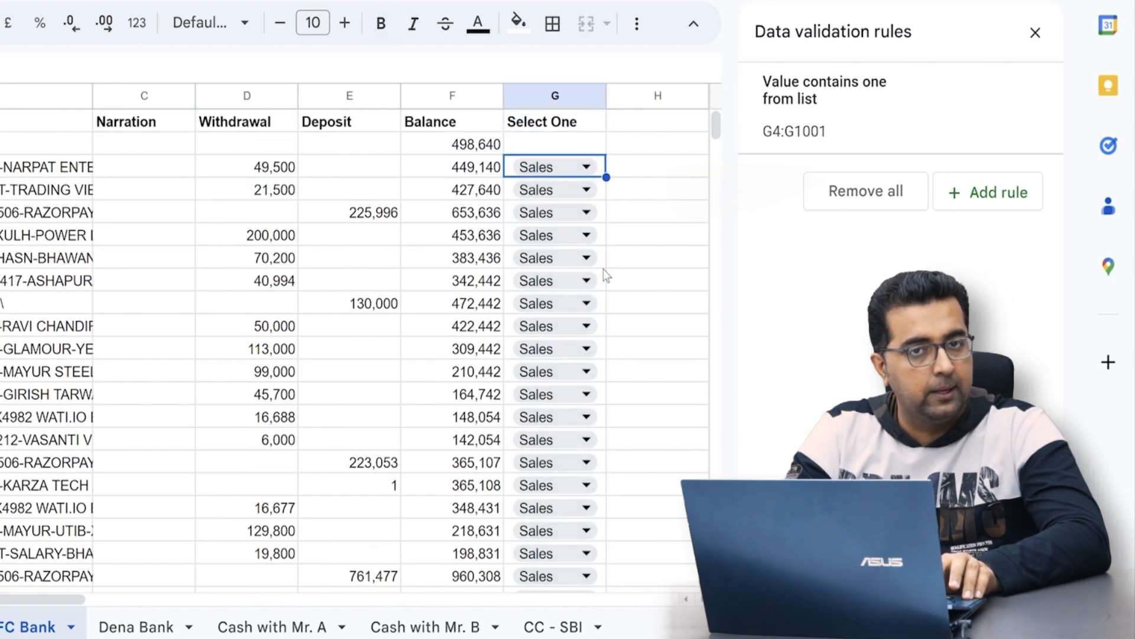
key("ctrl+c")
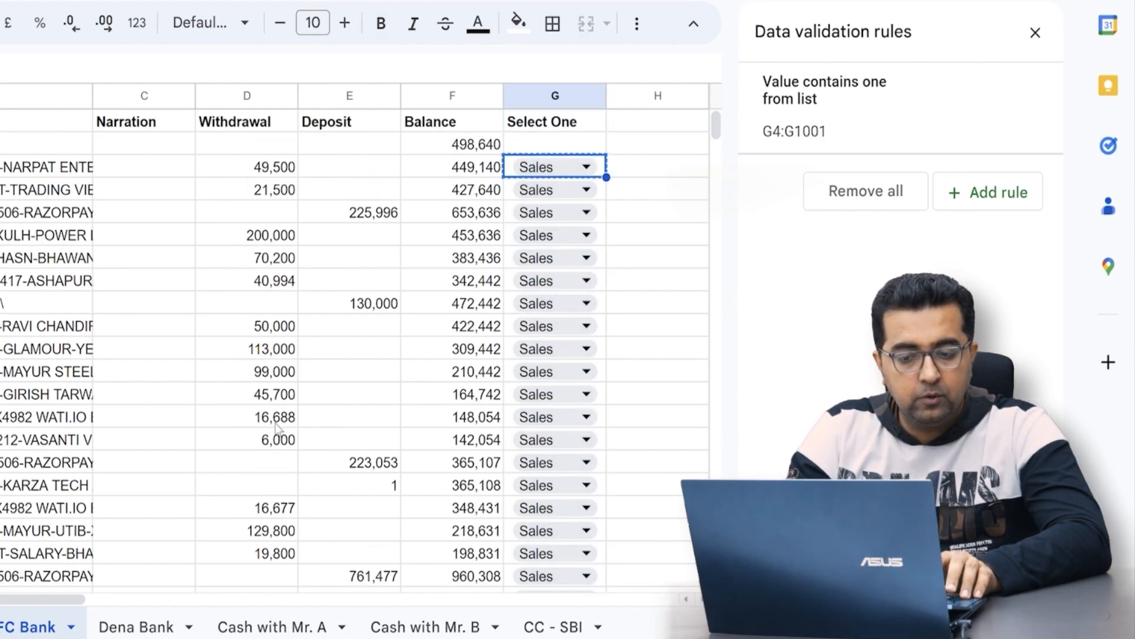
left_click(146, 632)
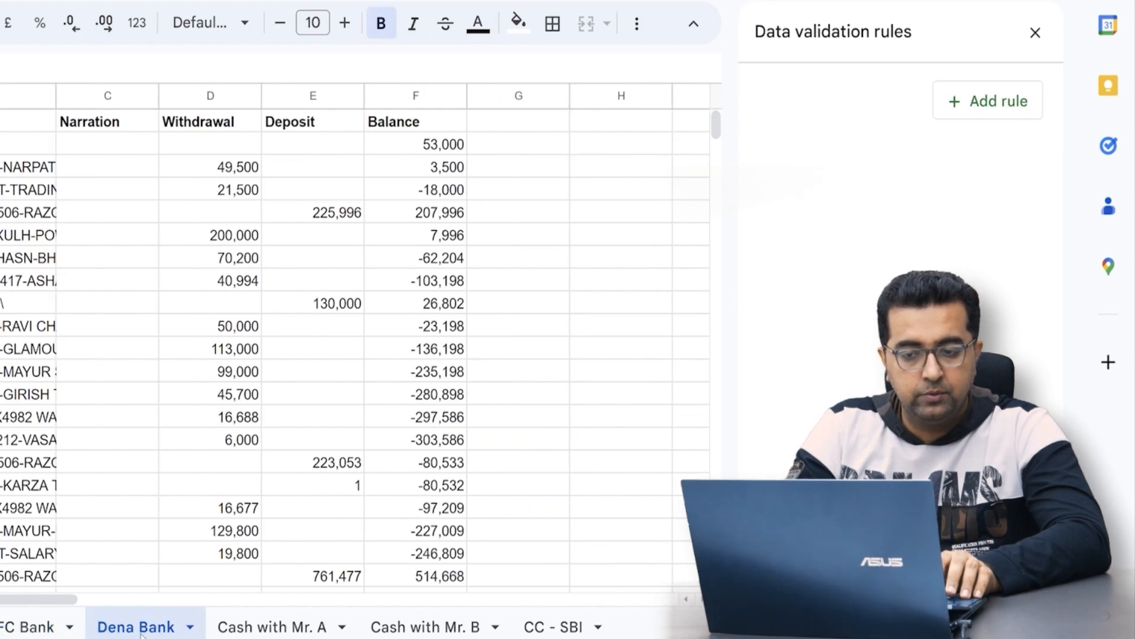
key("Right")
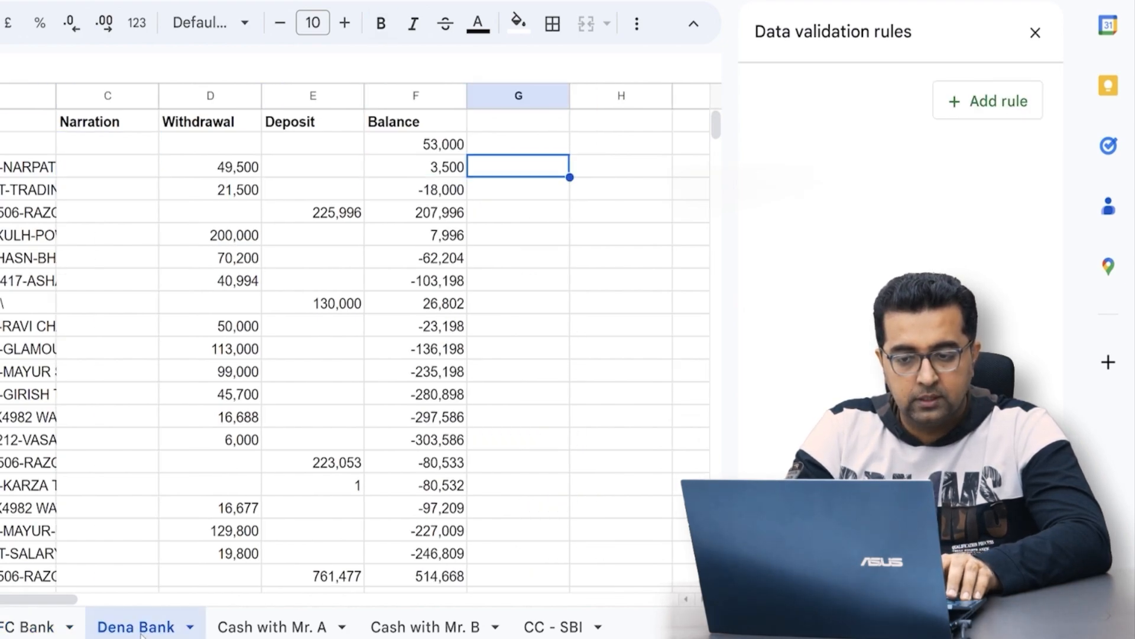
key("ctrl+shift+Down")
key("ctrl+v")
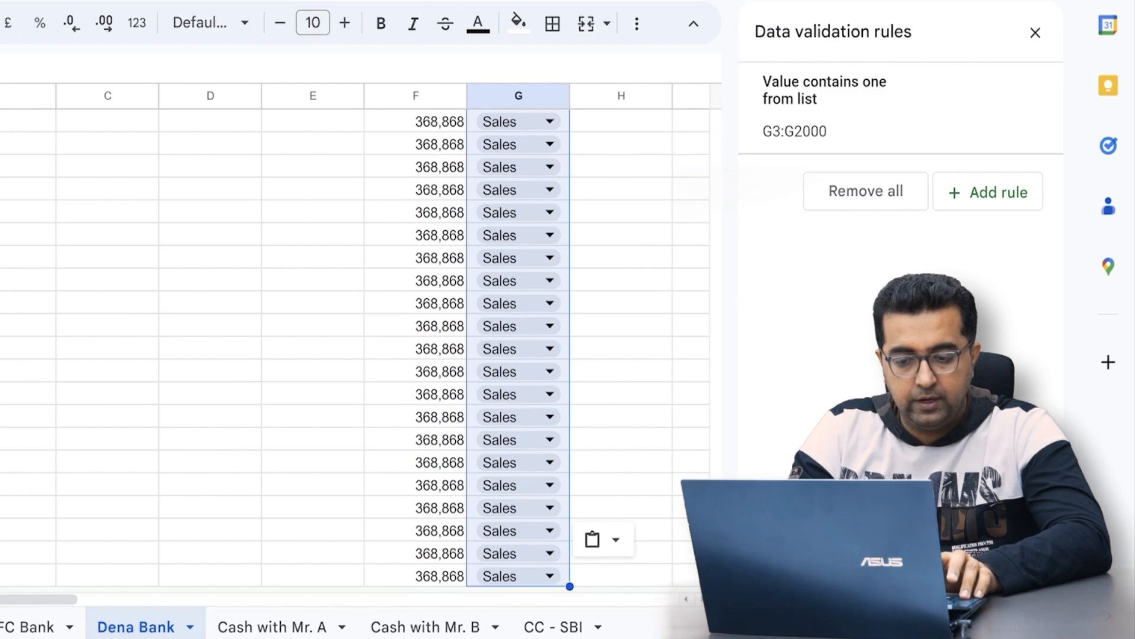
Paste the copied drop-down into G3:G1000 of the Cash with Mr. A sheet.
left_click(288, 632)
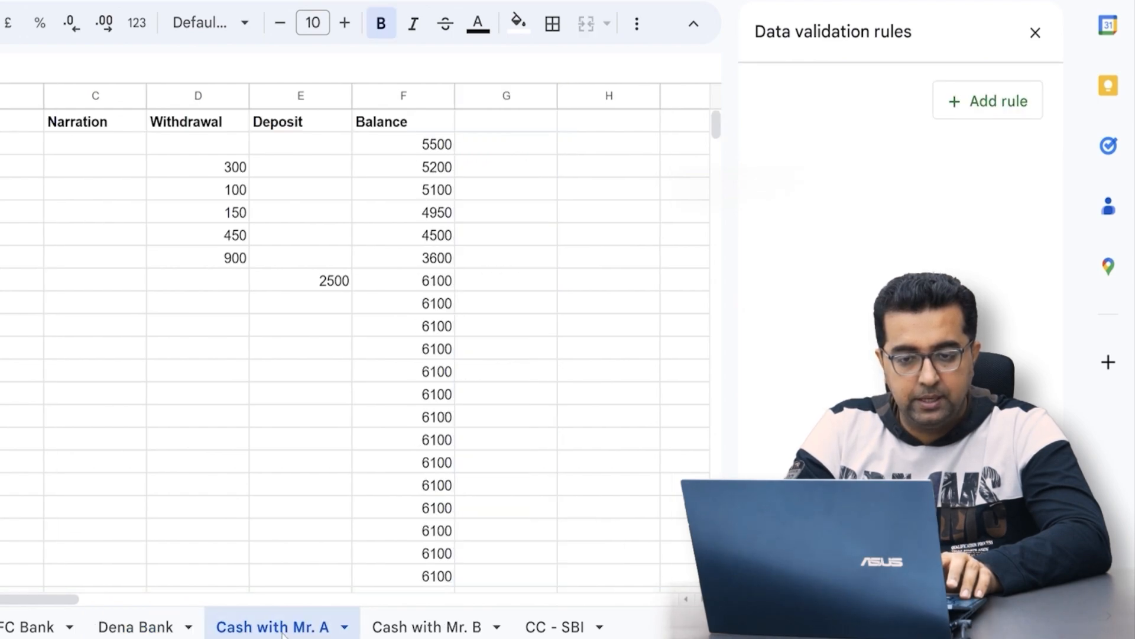
key("Right")
key("Right")
key("Right")
key("Right")
key("Right")
key("Up")
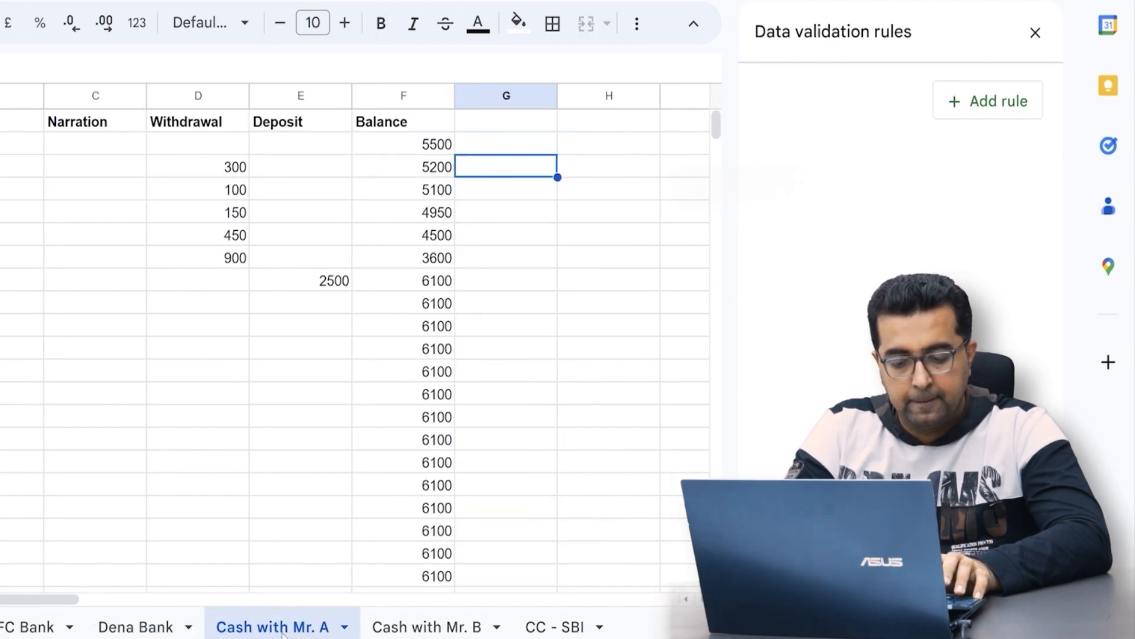
key("ctrl+shift+Down")
key("ctrl+v")
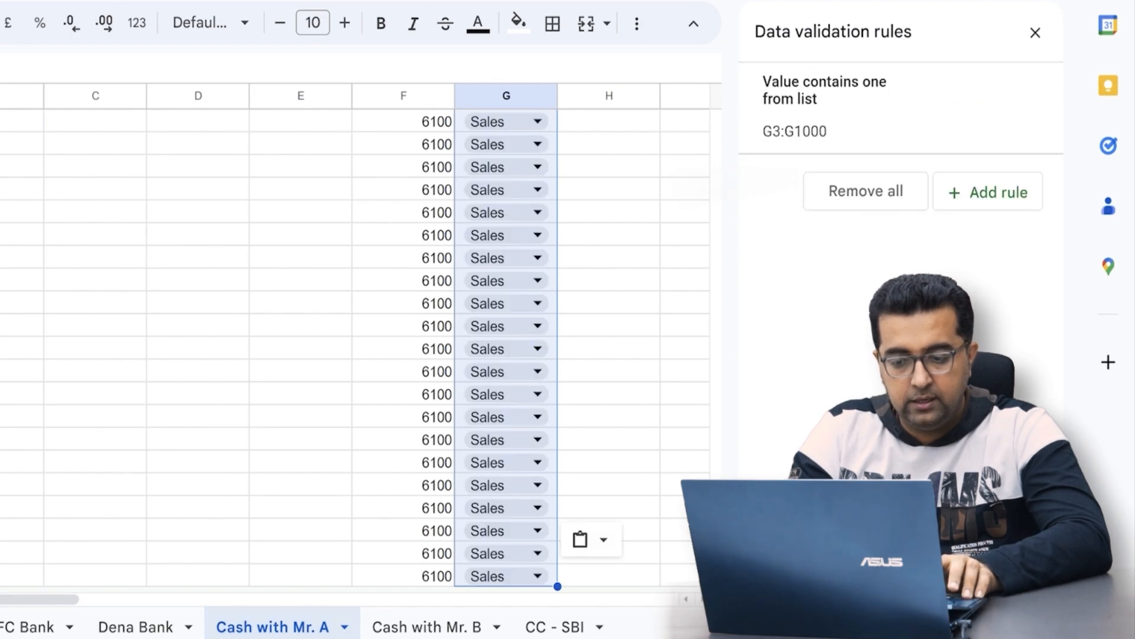
Paste the copied drop-down into G3:G1000 of the Cash with Mr. B sheet.
left_click(452, 630)
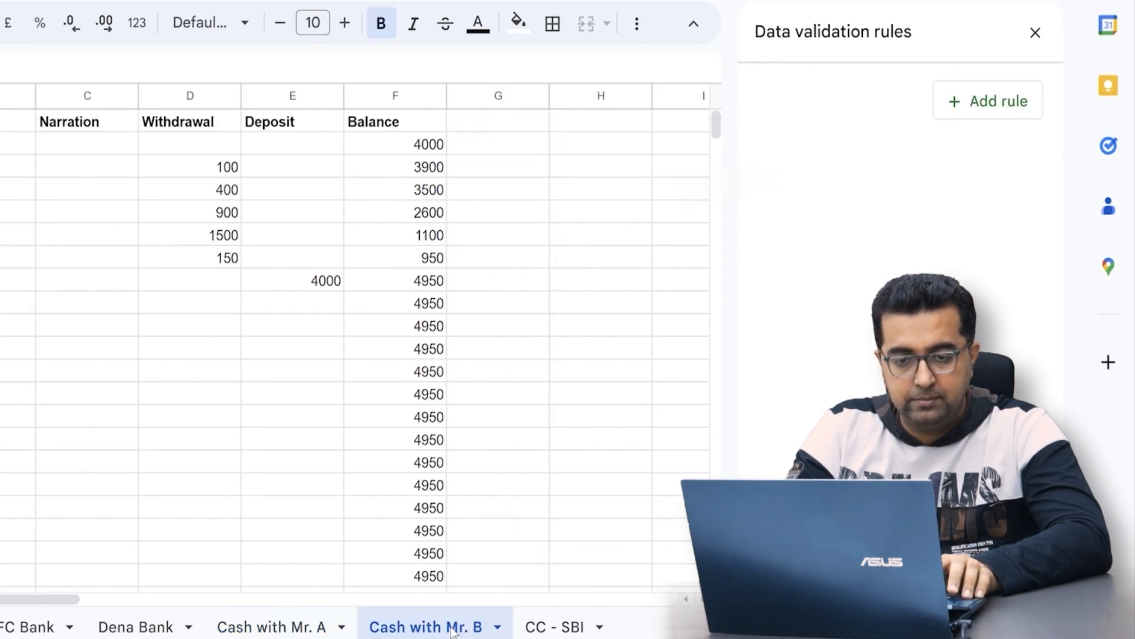
key("Down")
key("Down")
key("Right")
key("Right")
key("Right")
key("Right")
key("Right")
key("ctrl+shift+Down")
key("ctrl+v")
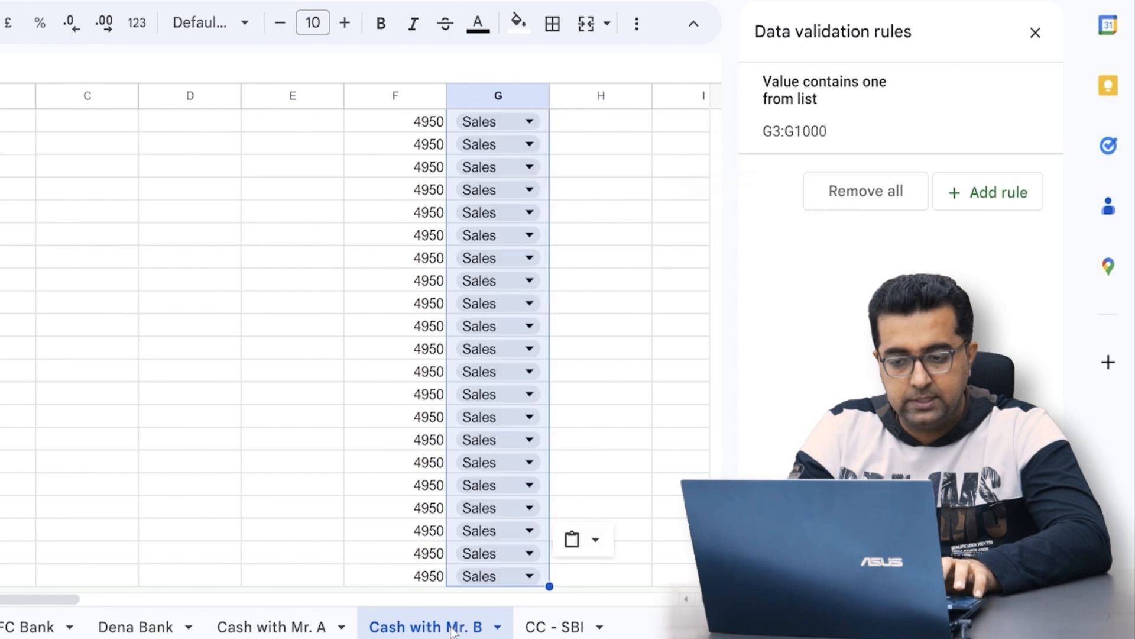
Paste the copied drop-down into G3:G1000 of the CC - SBI sheet.
left_click(545, 628)
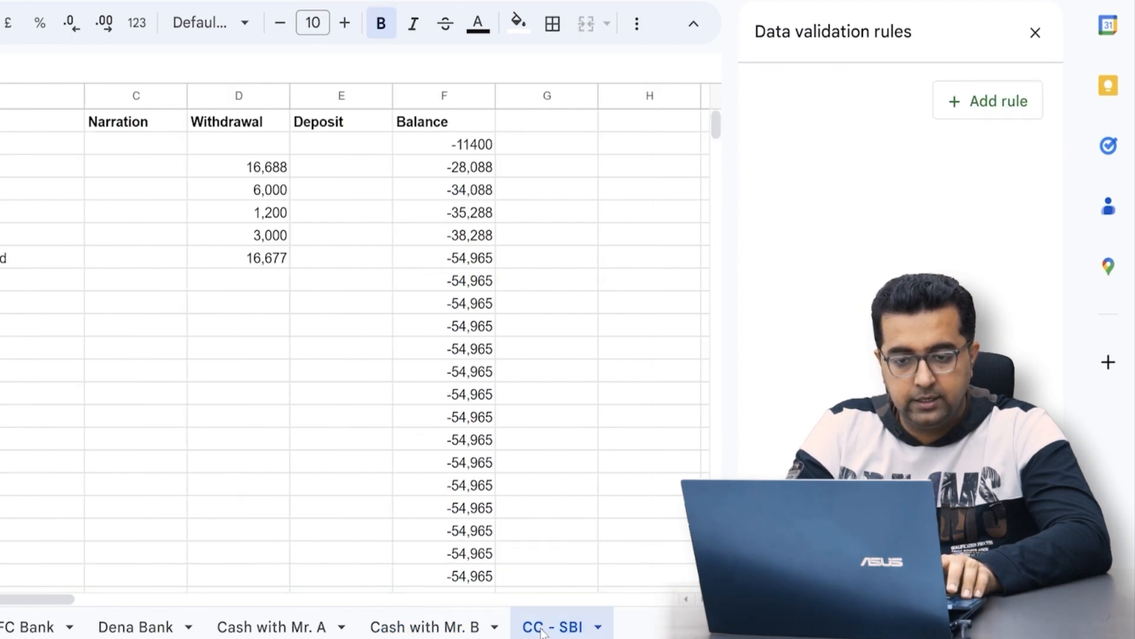
key("Right")
key("Right")
key("Right")
key("Right")
key("Right")
key("ctrl+shift+Down")
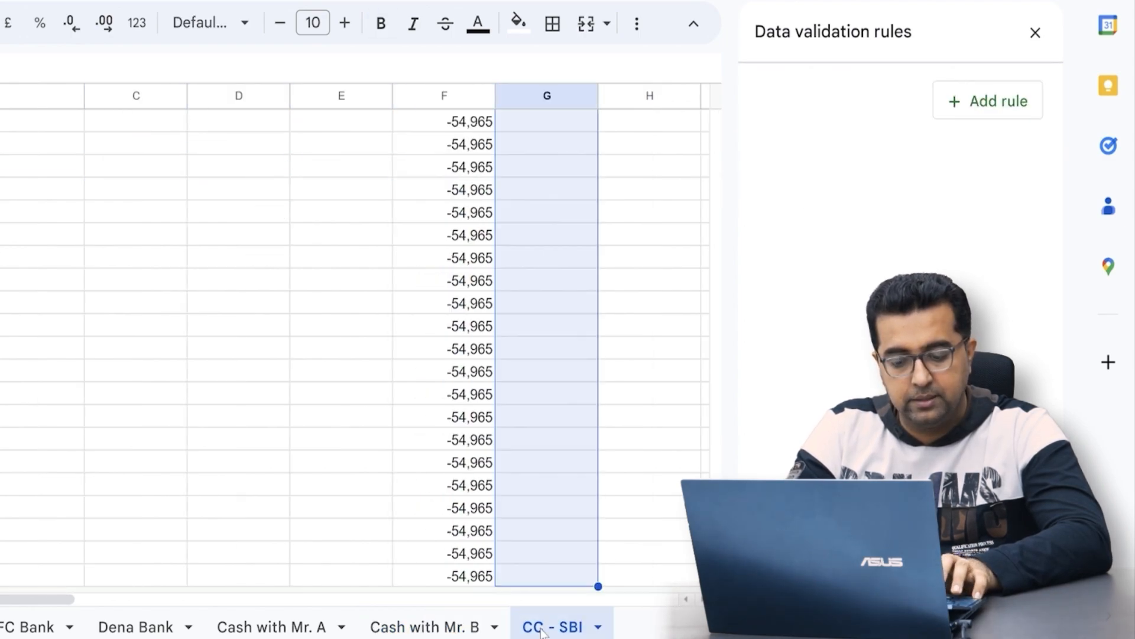
key("ctrl+v")
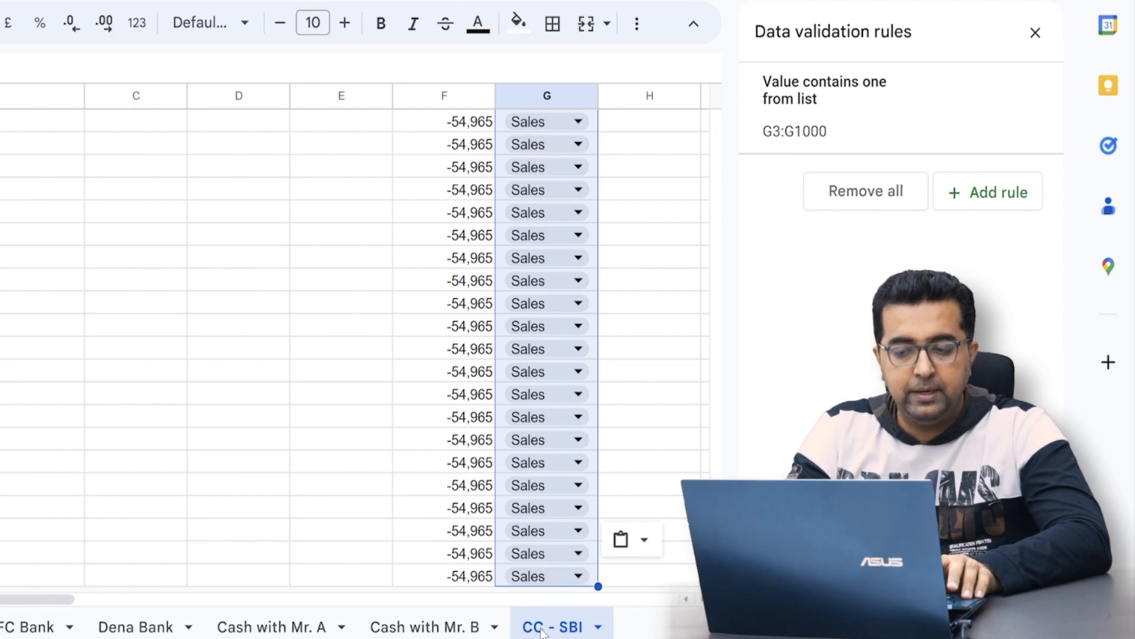
Clear the pasted Sales selections from column G of the CC - SBI, cash and Dena Bank sheets, keeping the drop-downs.
key("Delete")
left_click(442, 632)
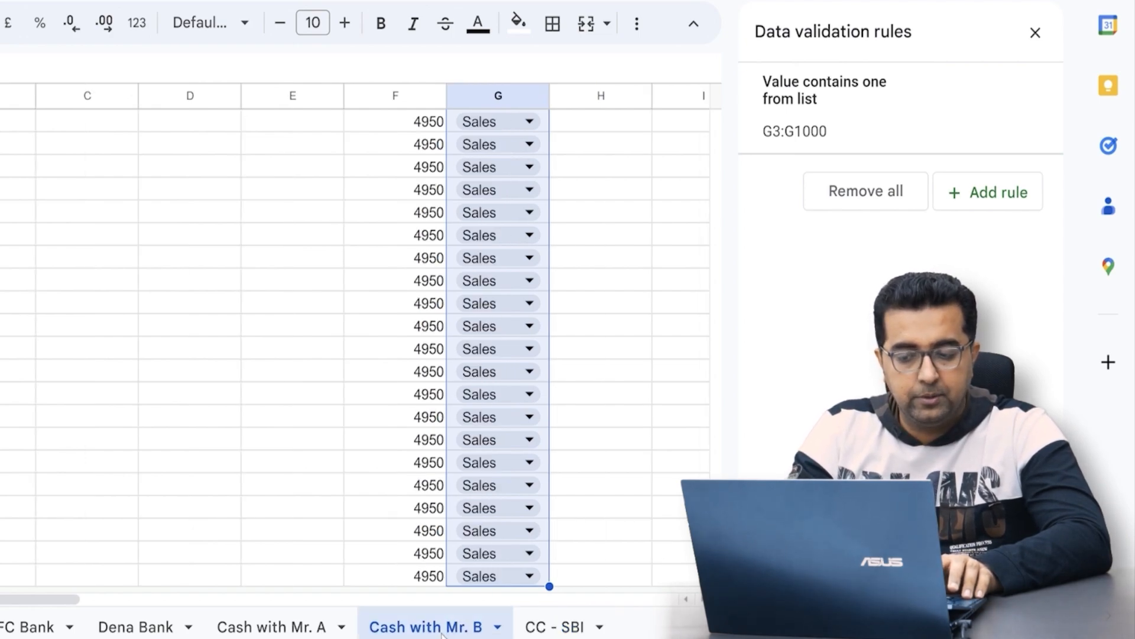
left_click(275, 630)
key("Delete")
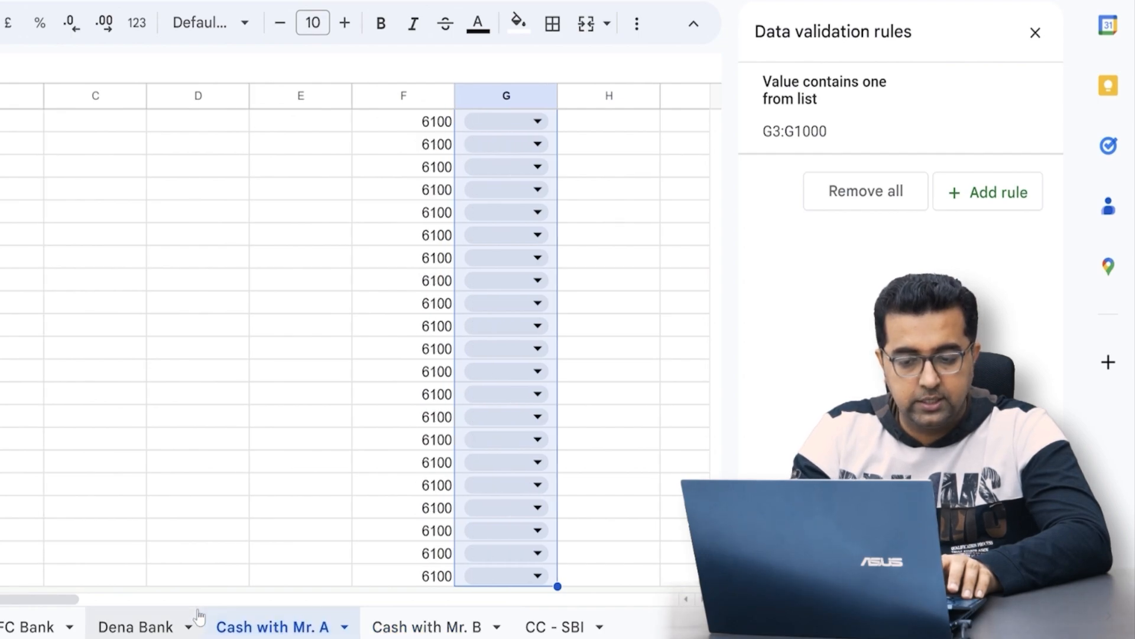
left_click(141, 624)
key("Delete")
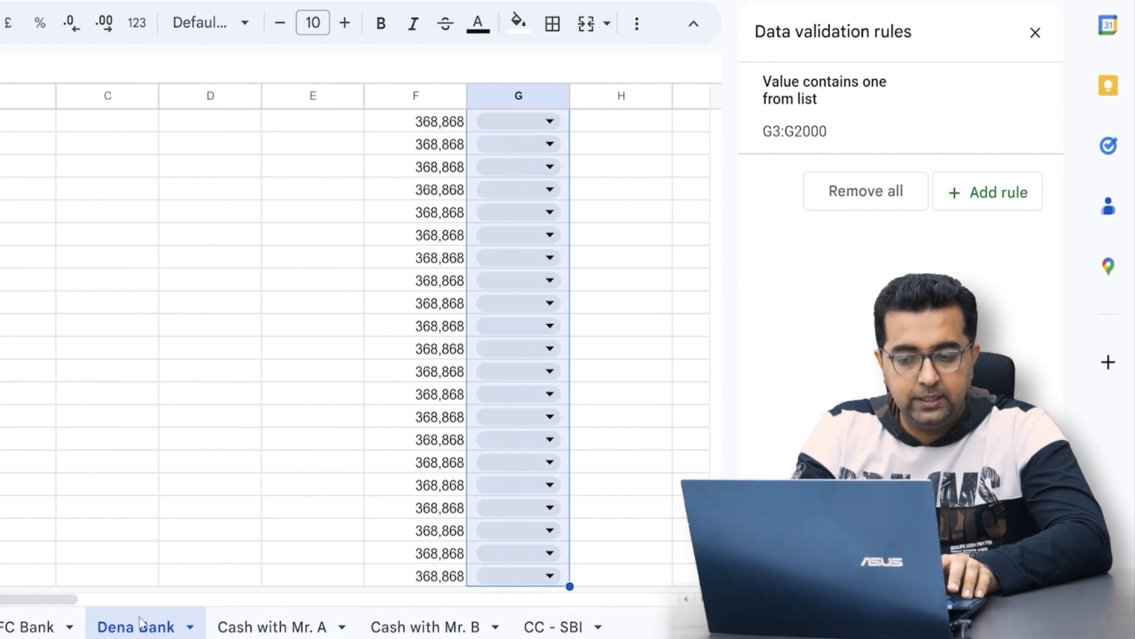
key("Delete")
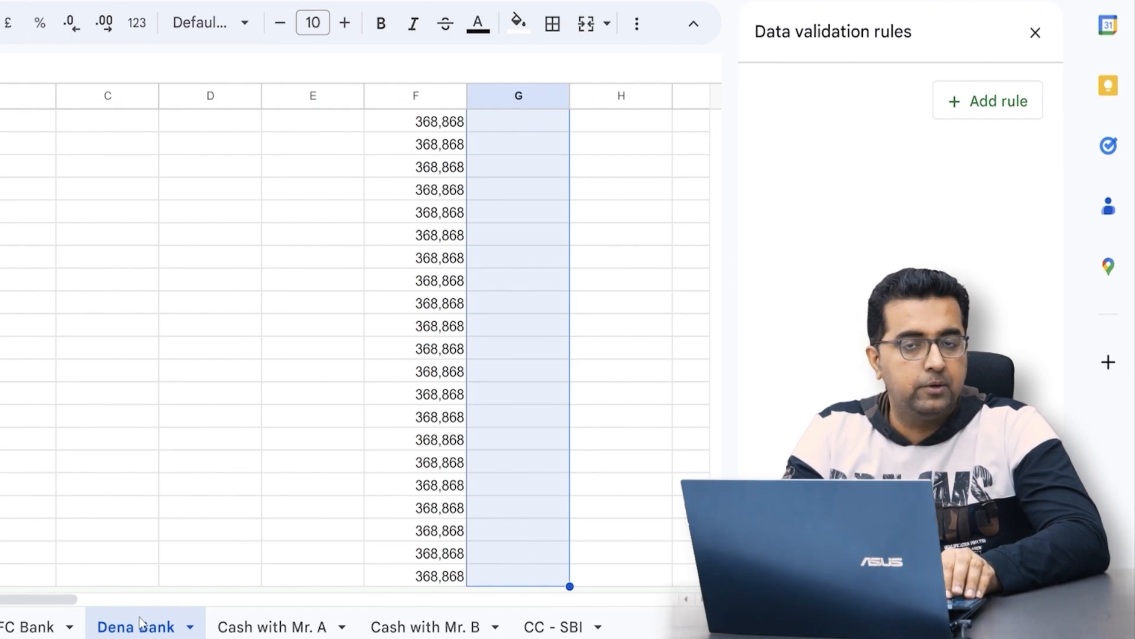
key("ctrl+z")
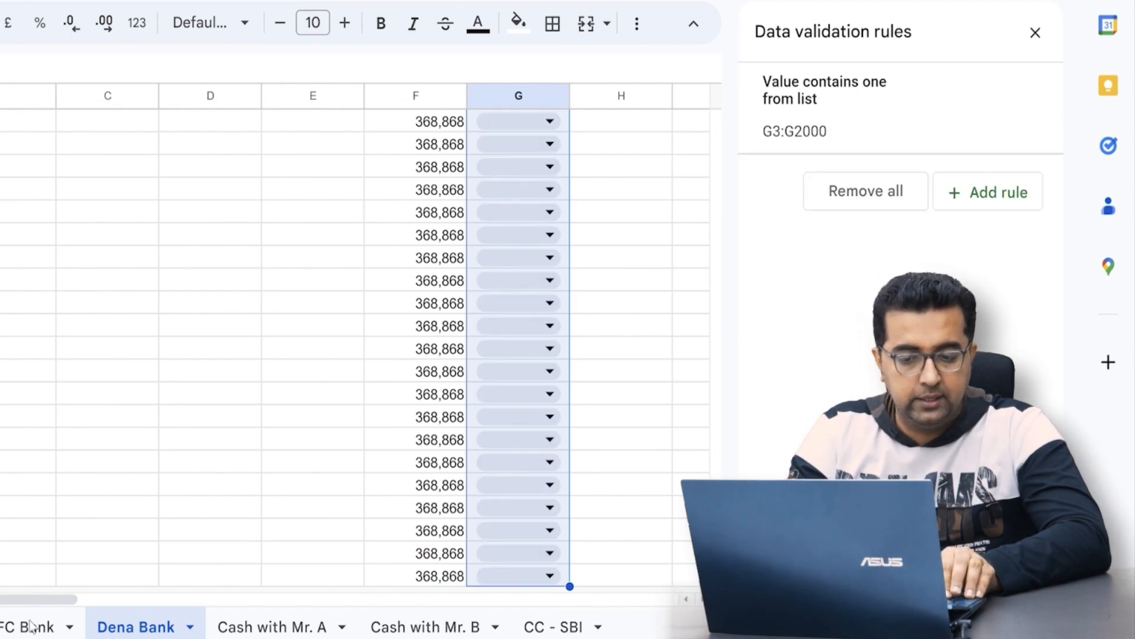
Clear the Sales selections from G4:G1001 of the HDFC Bank sheet and return to cell G4.
left_click(24, 628)
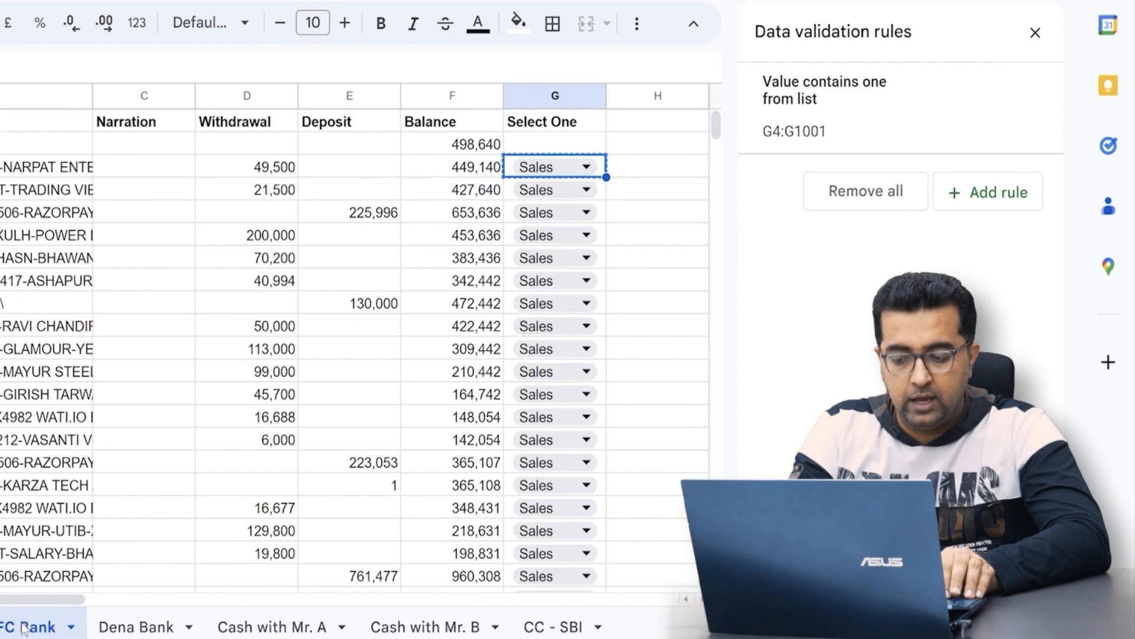
key("ctrl+shift+Down")
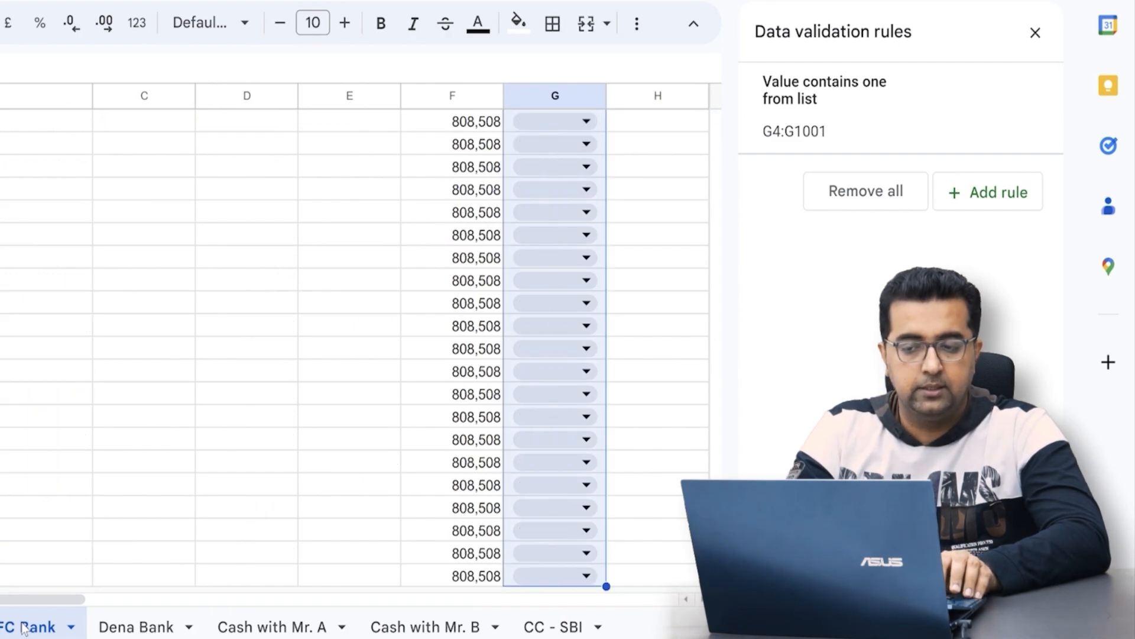
key("ctrl+Up")
key("Down")
key("Down")
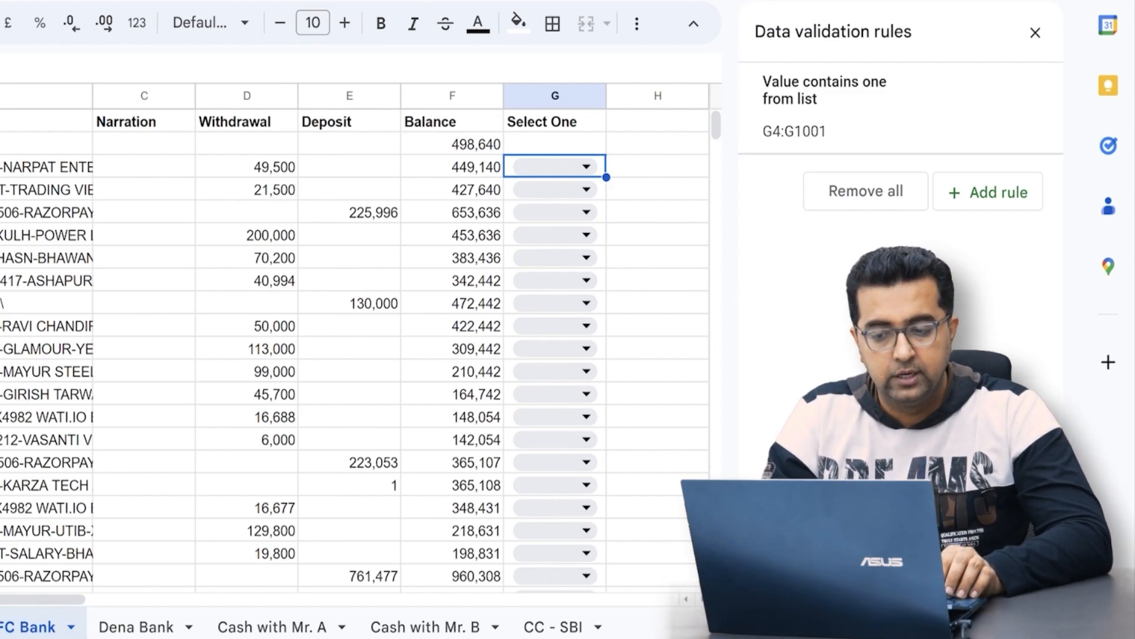
Categorise the 49,500 withdrawal in row 4 as Expenses using the drop-down in G4.
key("Left")
key("Left")
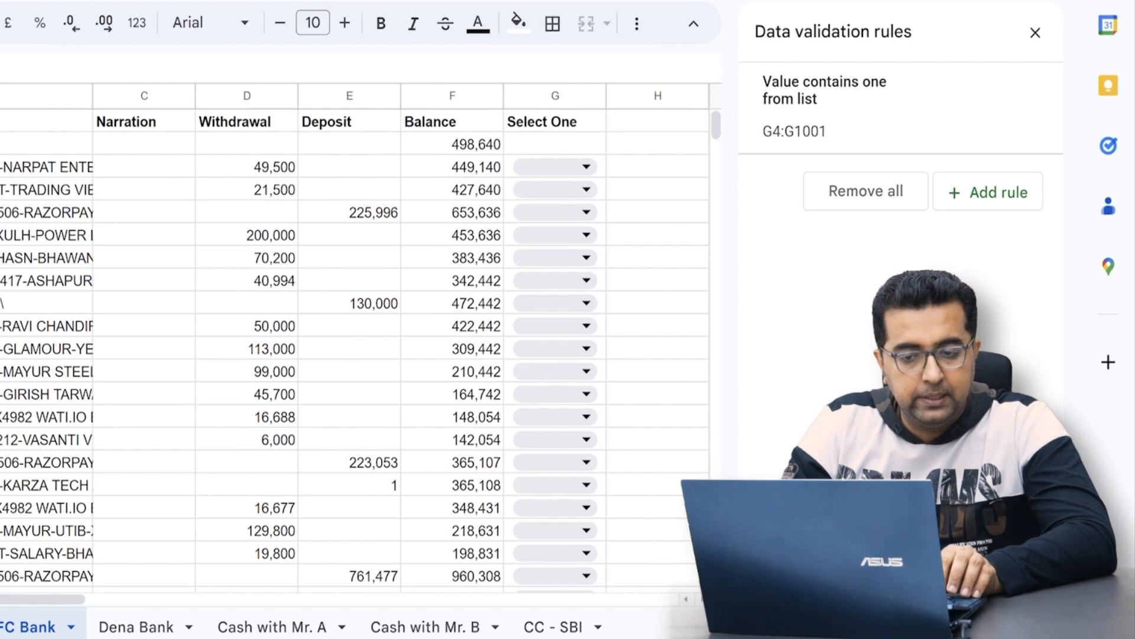
key("Left")
key("Right")
key("Right")
key("Right")
key("Return")
key("Down")
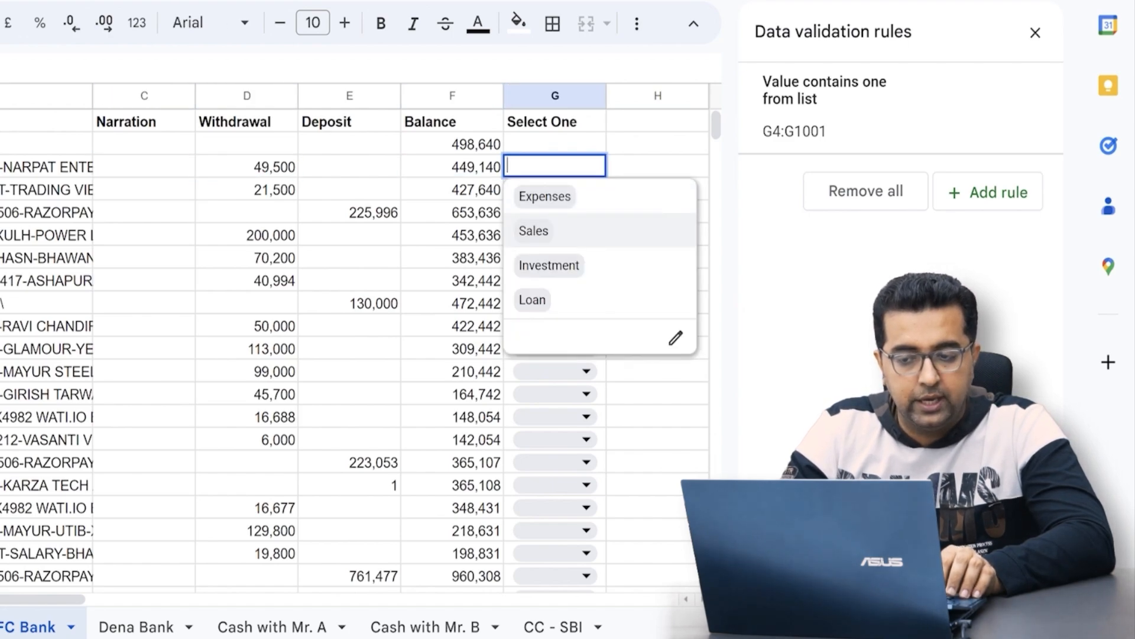
key("Up")
key("Return")
Categorise the 21,500 withdrawal in row 5 as Expenses using the drop-down in G5.
key("Left")
key("Left")
key("Right")
key("Right")
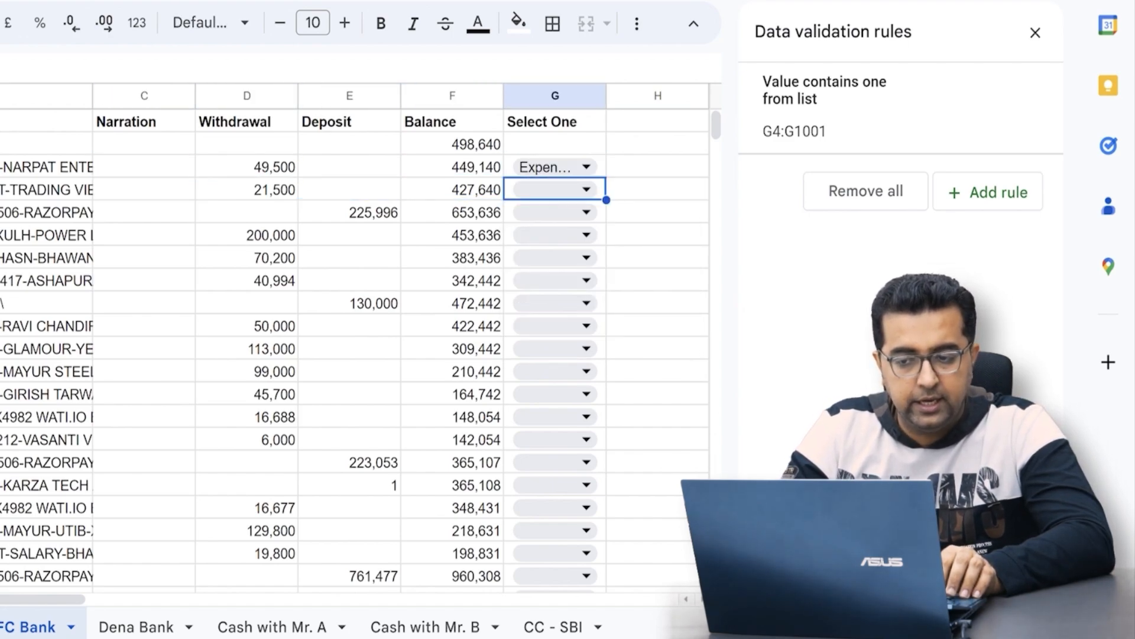
key("Return")
key("Return")
Categorise the 225,996 deposit in row 6 as Sales using the drop-down in G6.
key("Left")
key("Left")
key("Right")
key("Right")
key("Return")
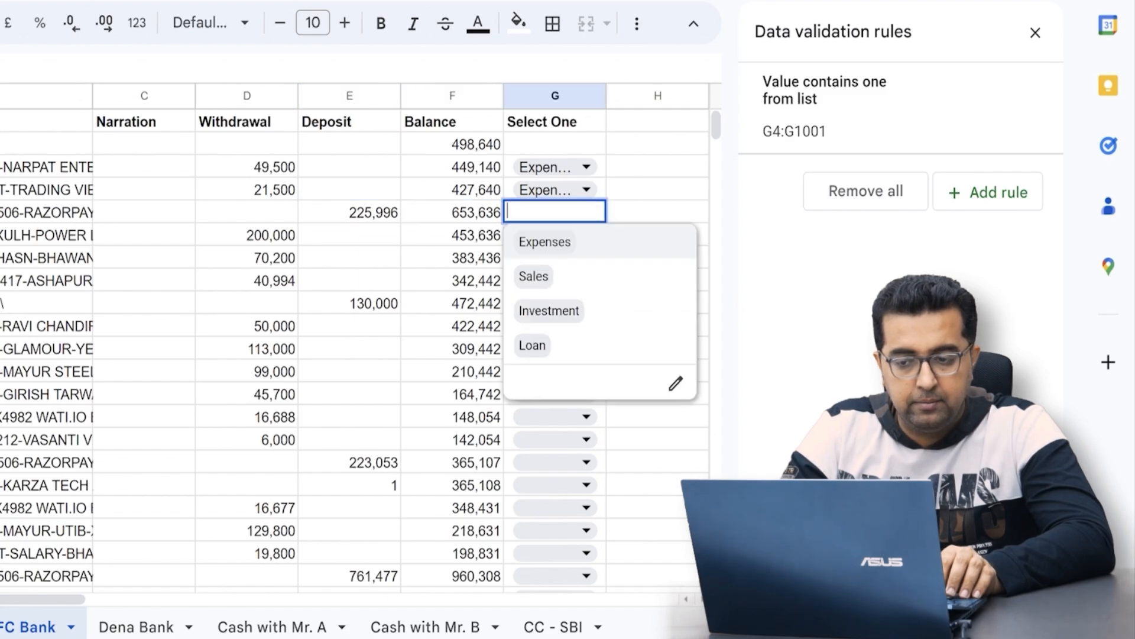
key("Down")
key("Return")
Categorise the 200,000 withdrawal in row 7 as Loan using the drop-down in G7.
key("Left")
key("Left")
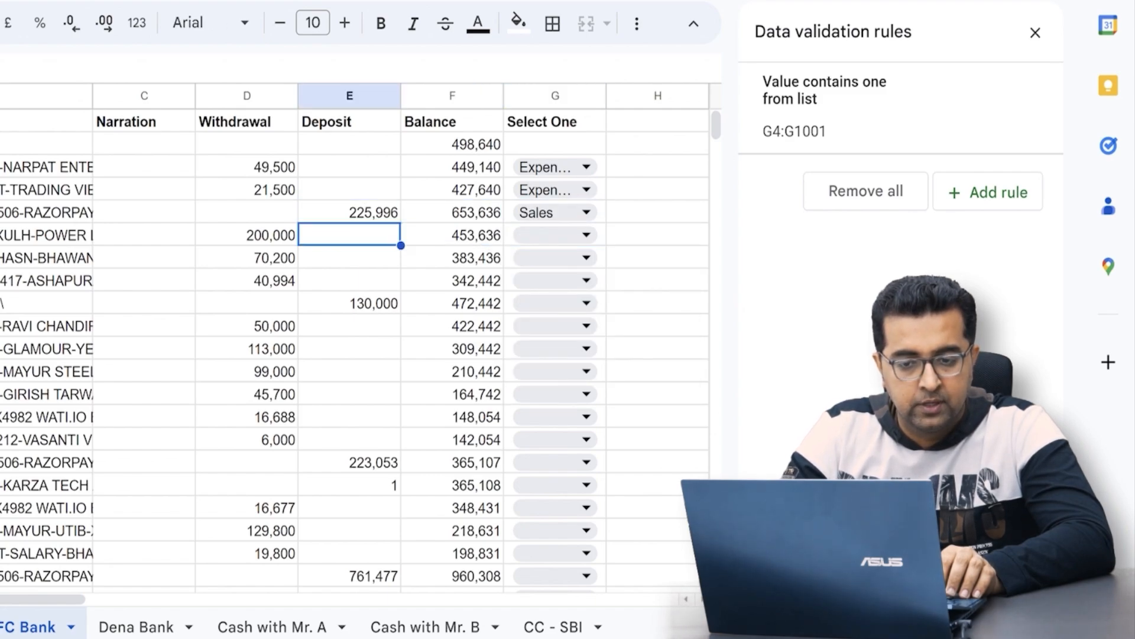
key("Right")
key("Right")
key("Return")
key("Down")
key("Down")
key("Down")
key("Return")
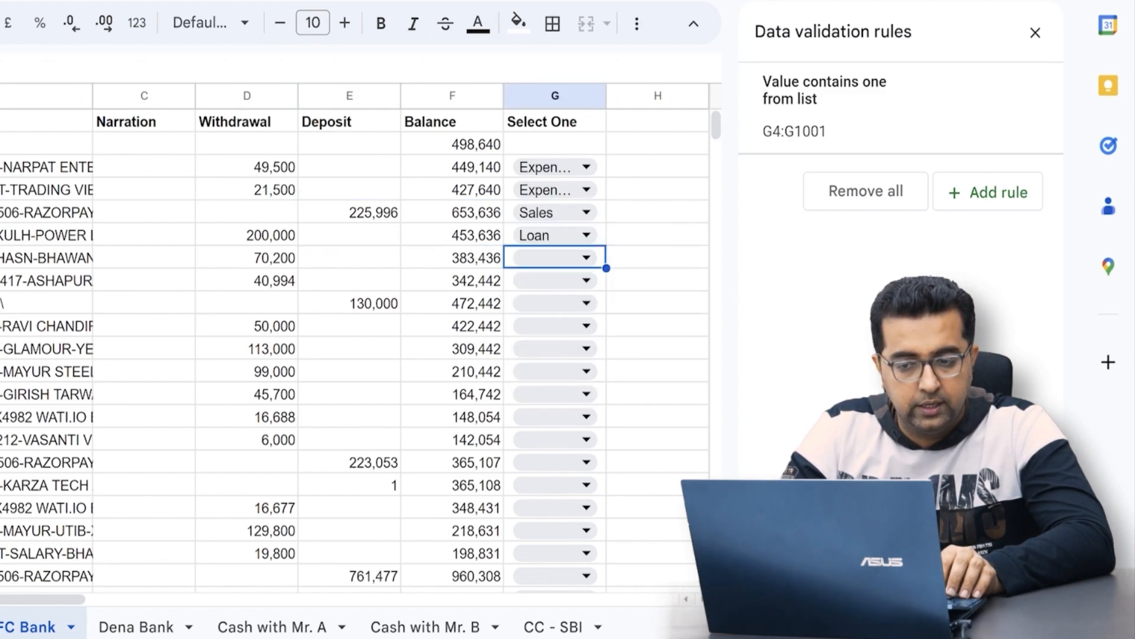
Categorise the 70,200 withdrawal in row 8 as Expenses using the drop-down in G8.
key("Left")
key("Left")
key("Left")
key("Right")
key("Right")
key("Right")
key("Return")
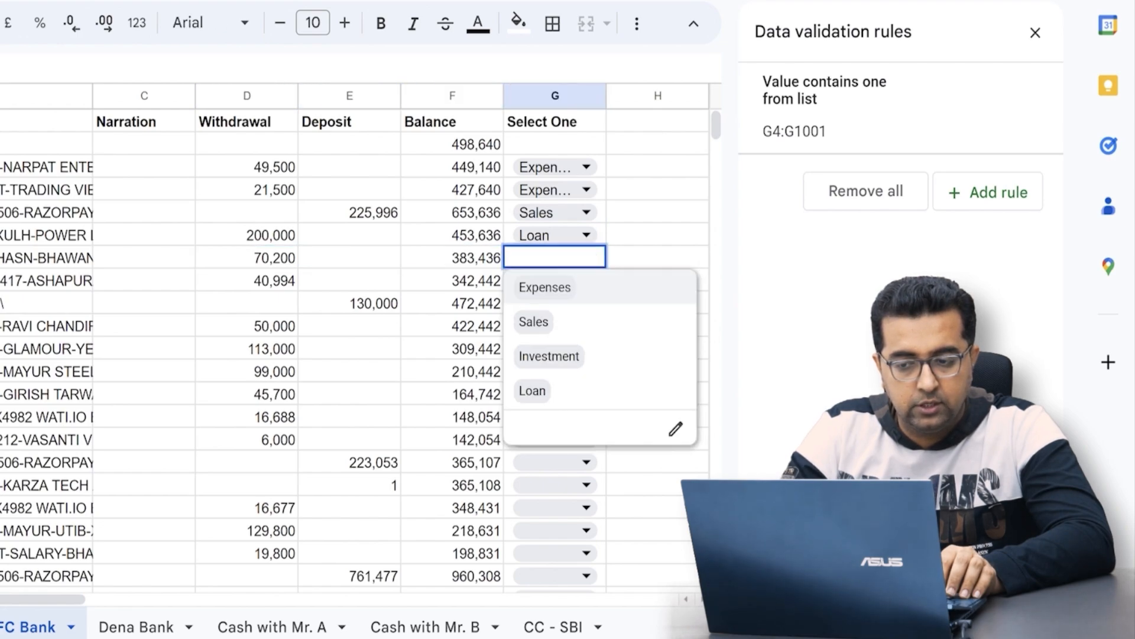
key("Return")
Categorise the 40,994 withdrawal in row 9 as Investment using the drop-down in G9.
key("Left")
key("Right")
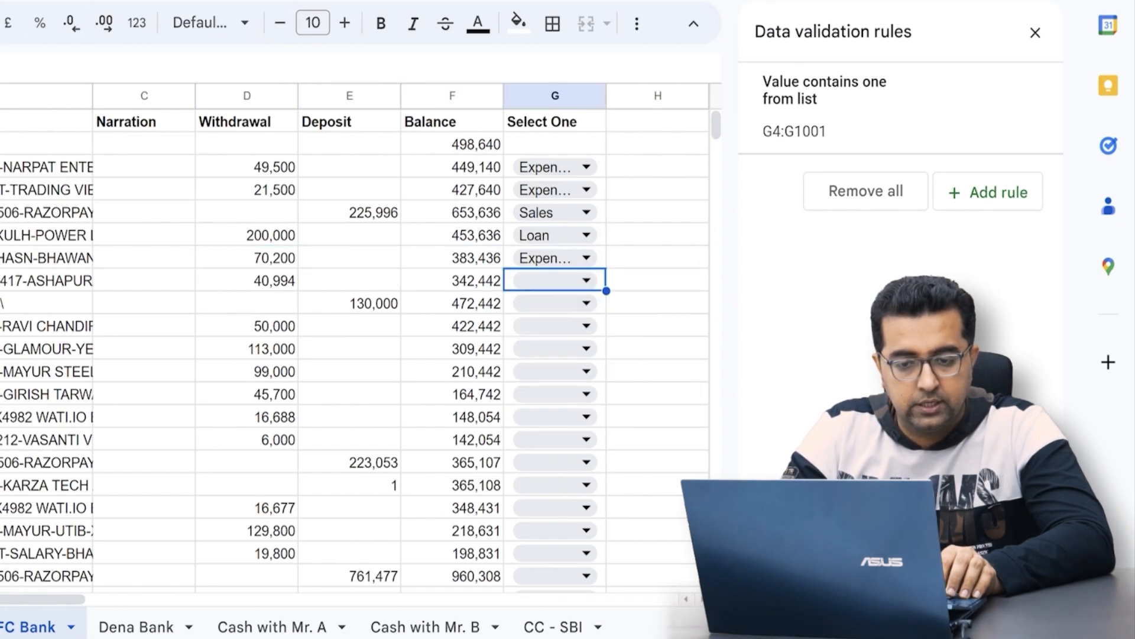
key("Return")
key("Down")
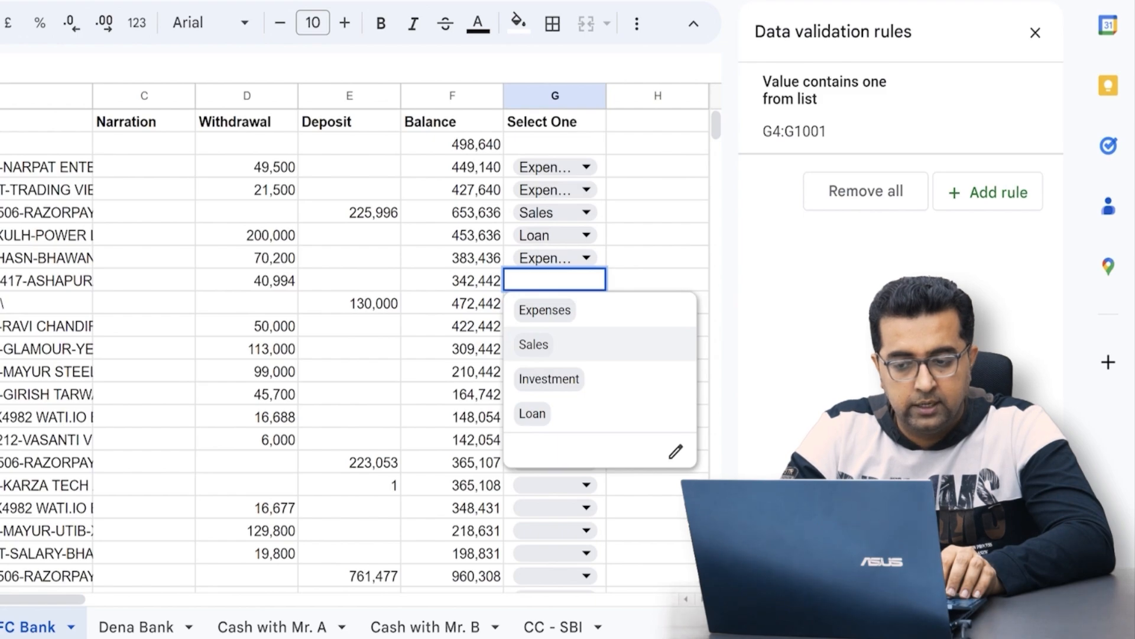
key("Down")
key("Down")
key("Up")
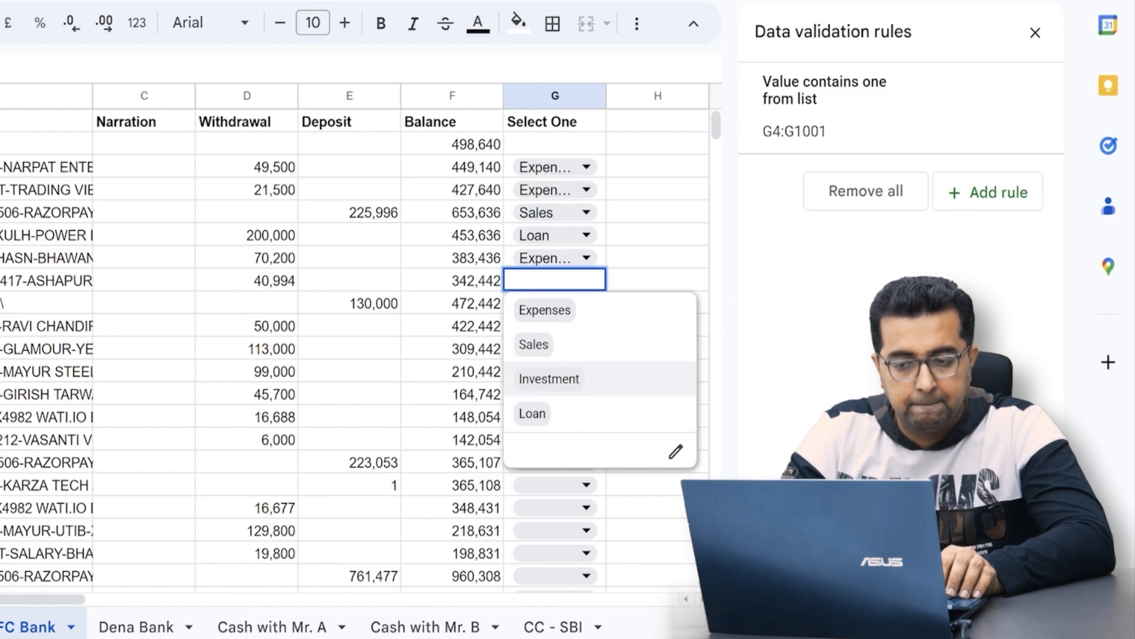
key("Return")
Categorise the 130,000 deposit in row 10 as Sales using the drop-down in G10.
key("Return")
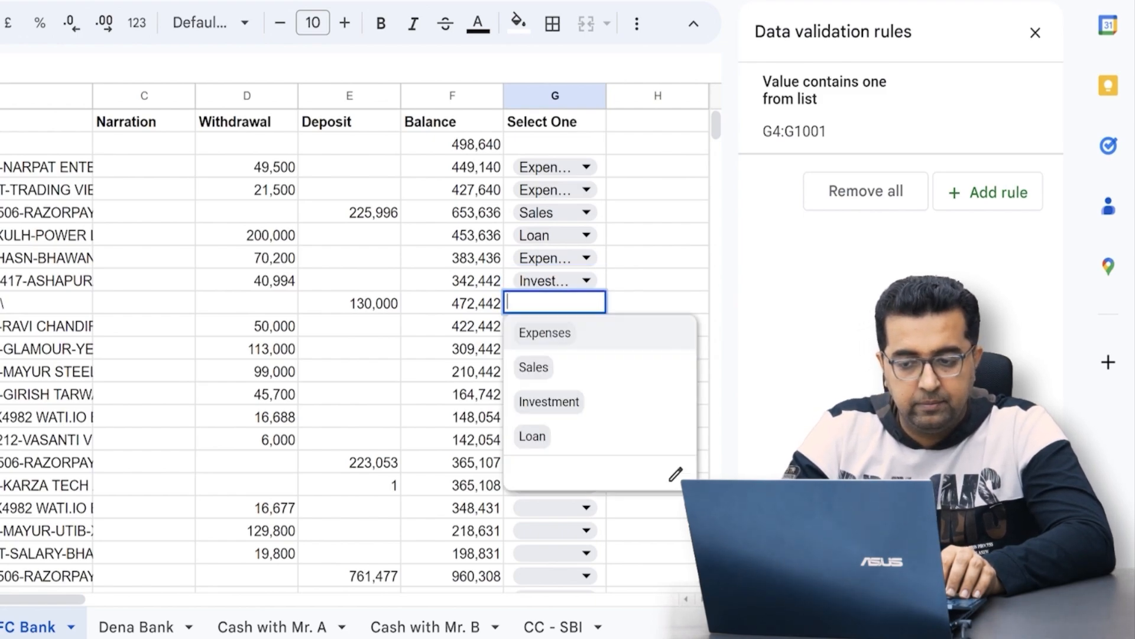
key("Down")
key("Up")
key("Down")
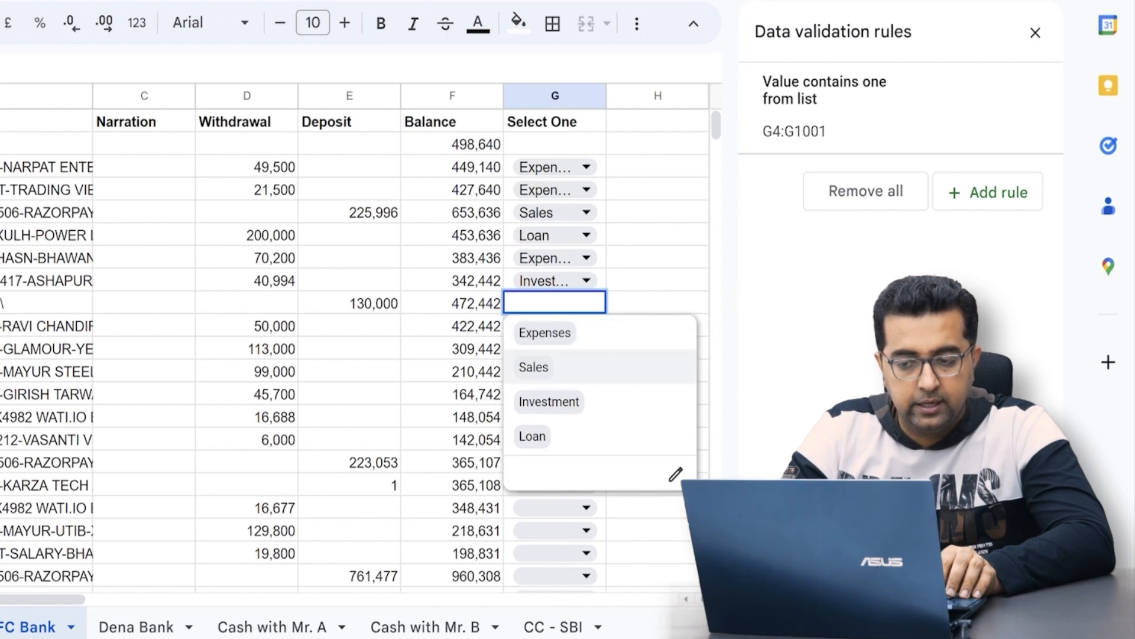
key("Return")
Categorise the 50,000 withdrawal in row 11 as Expenses using the drop-down in G11.
key("Return")
key("Down")
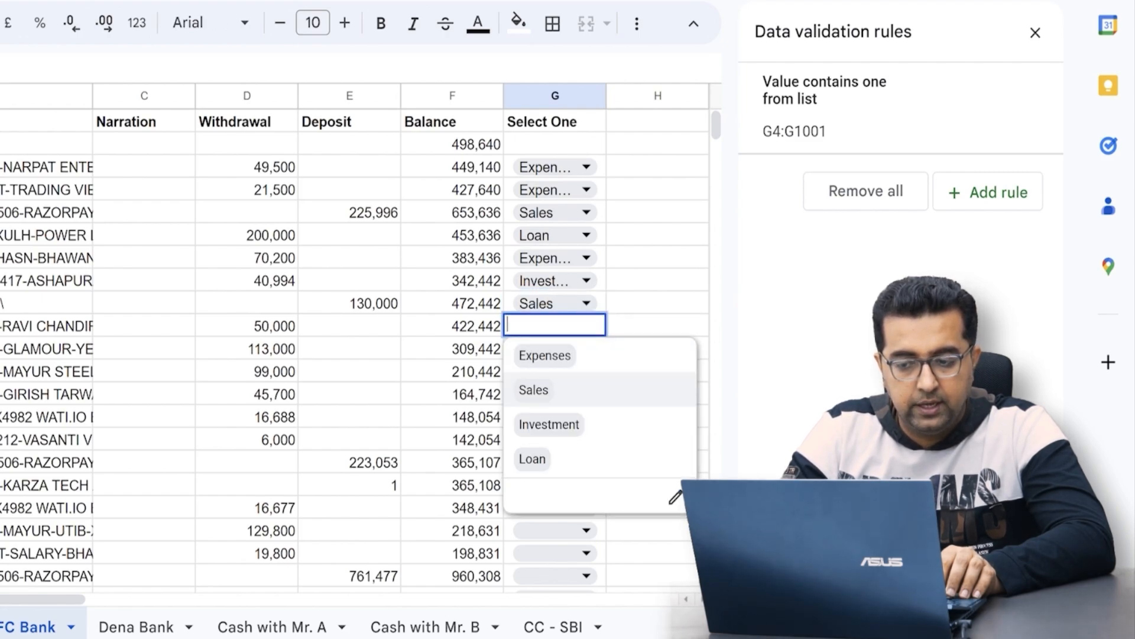
key("Up")
key("Return")
Categorise the 113,000 withdrawal in row 12 as Investment using the drop-down in G12.
key("Return")
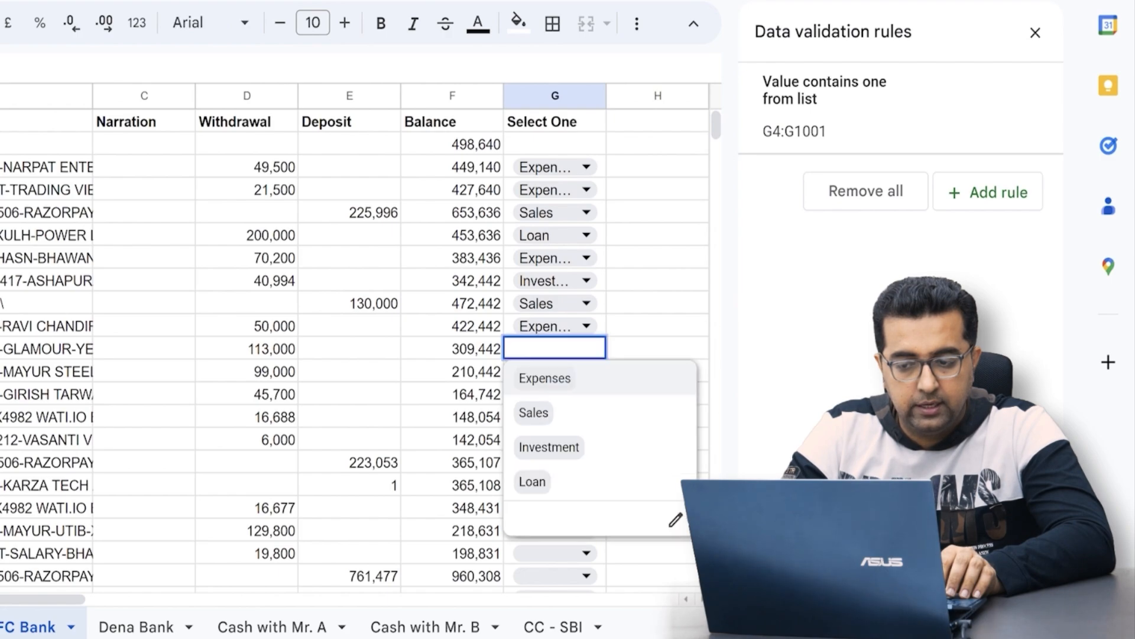
key("Down")
key("Down")
key("Return")
key("Left")
key("Right")
Categorise the 99,000 withdrawal in row 13 as Investment using the drop-down in G13.
key("Return")
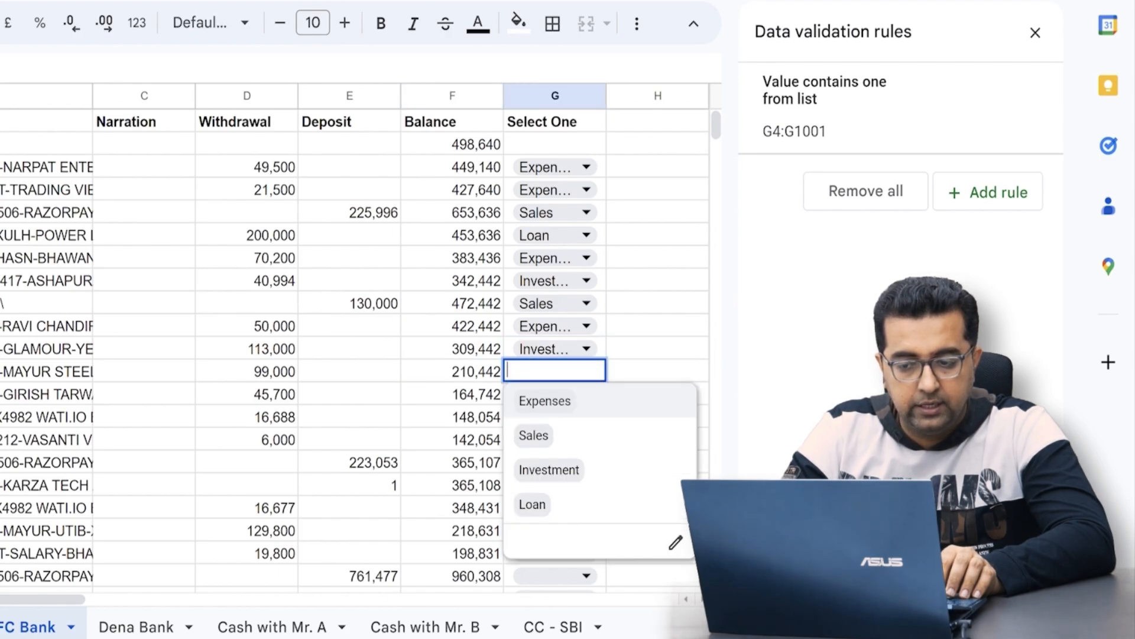
key("Down")
key("Down")
key("Return")
key("Left")
key("Right")
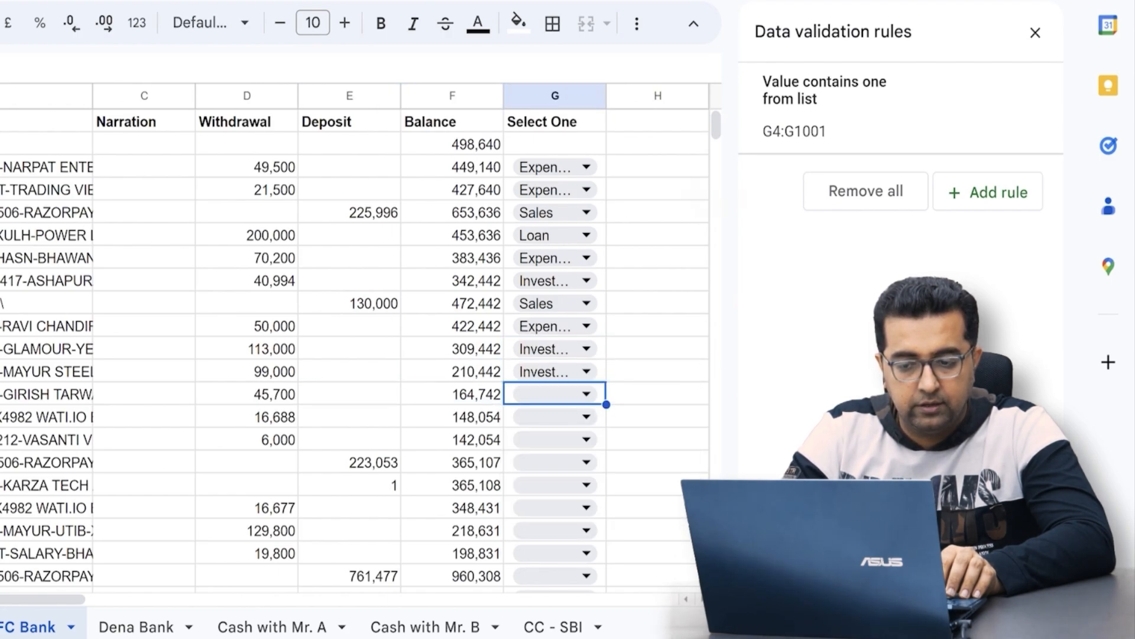
Categorise the 45,700 withdrawal in row 14 as Sales using the drop-down in G14.
key("Return")
key("Down")
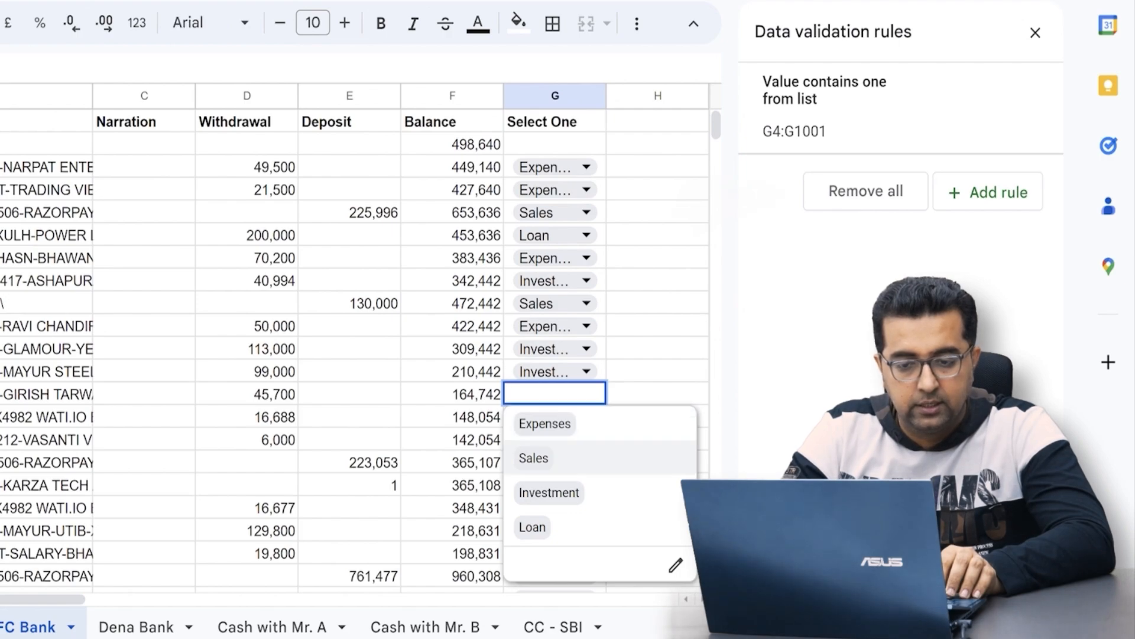
key("Return")
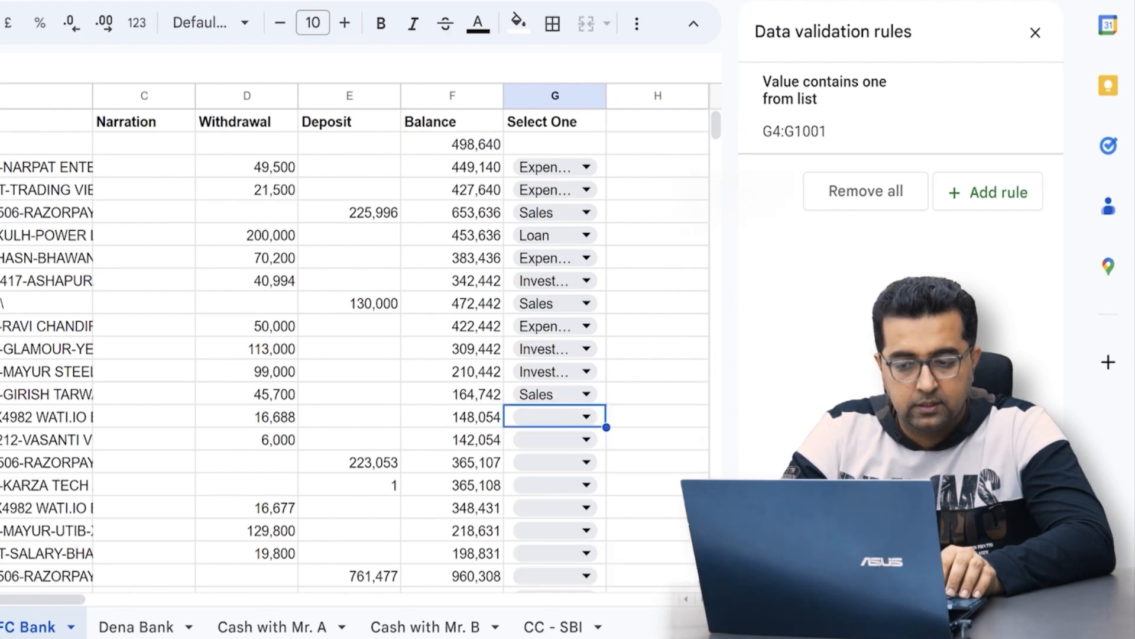
key("Left")
key("Right")
Set the category of the 45,700 withdrawal in G14 to Investment.
key("Up")
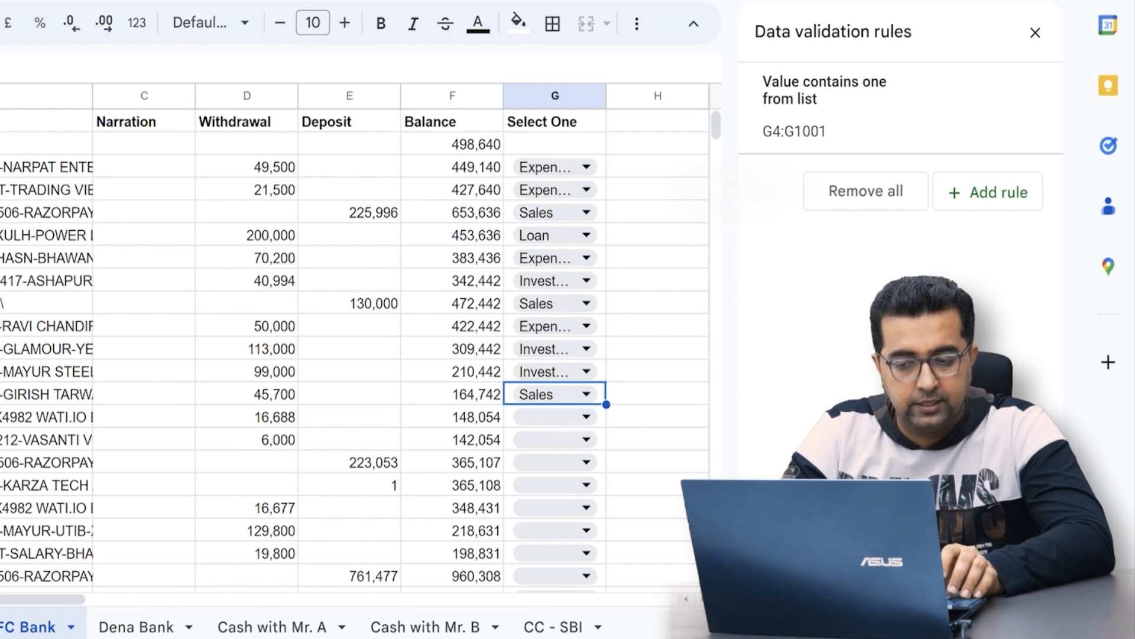
key("Return")
key("Down")
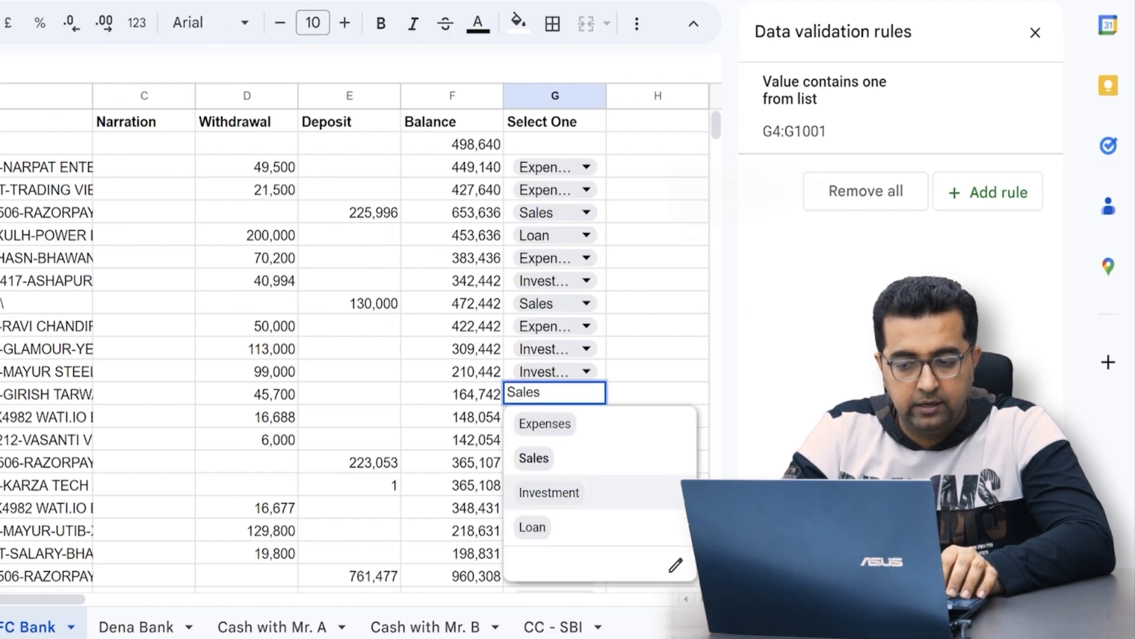
key("Return")
key("Left")
key("Left")
key("Right")
key("Right")
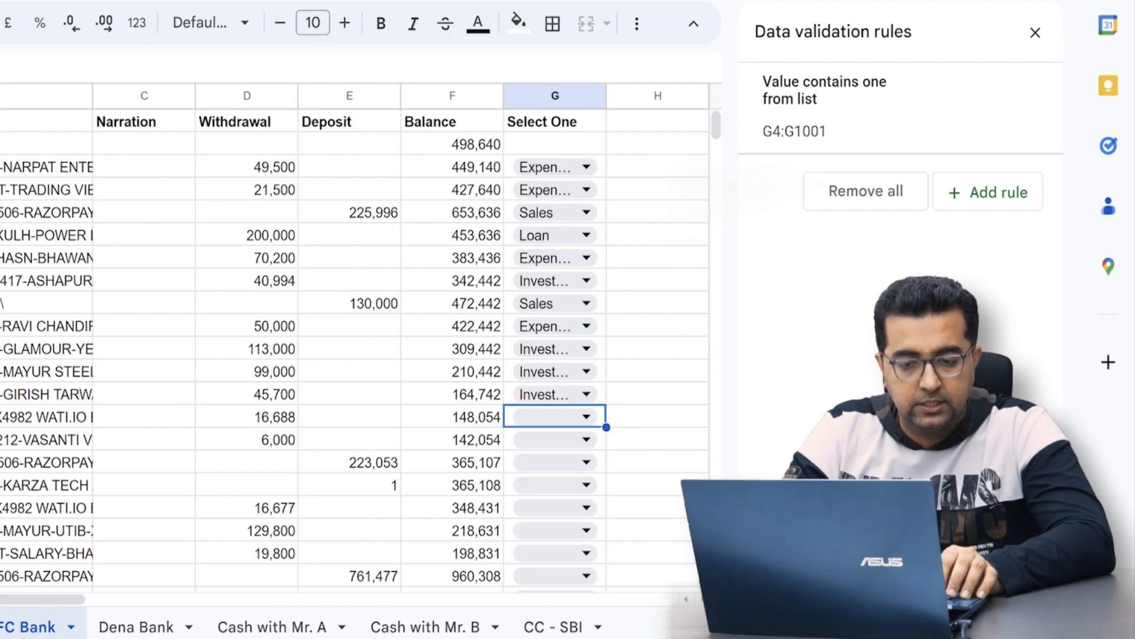
Categorise the 16,688 withdrawal in row 15 as Expenses using the drop-down in G15.
key("Return")
key("Down")
key("Up")
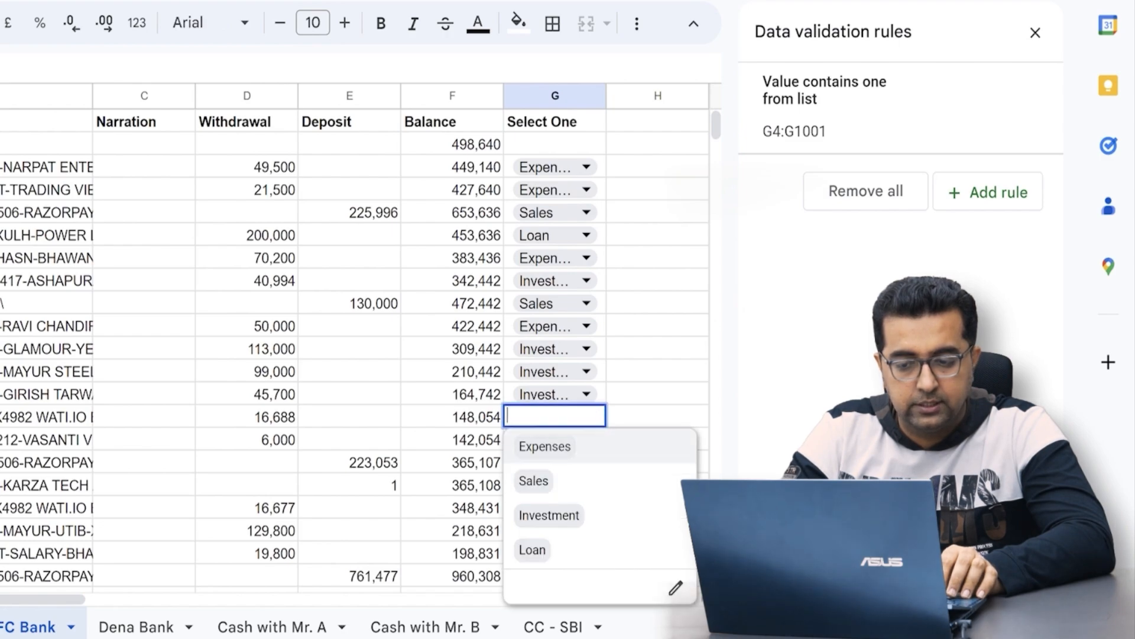
key("Return")
key("Left")
key("Right")
Categorise the 6,000 withdrawal in row 16 as Sales using the drop-down in G16.
key("Return")
key("Down")
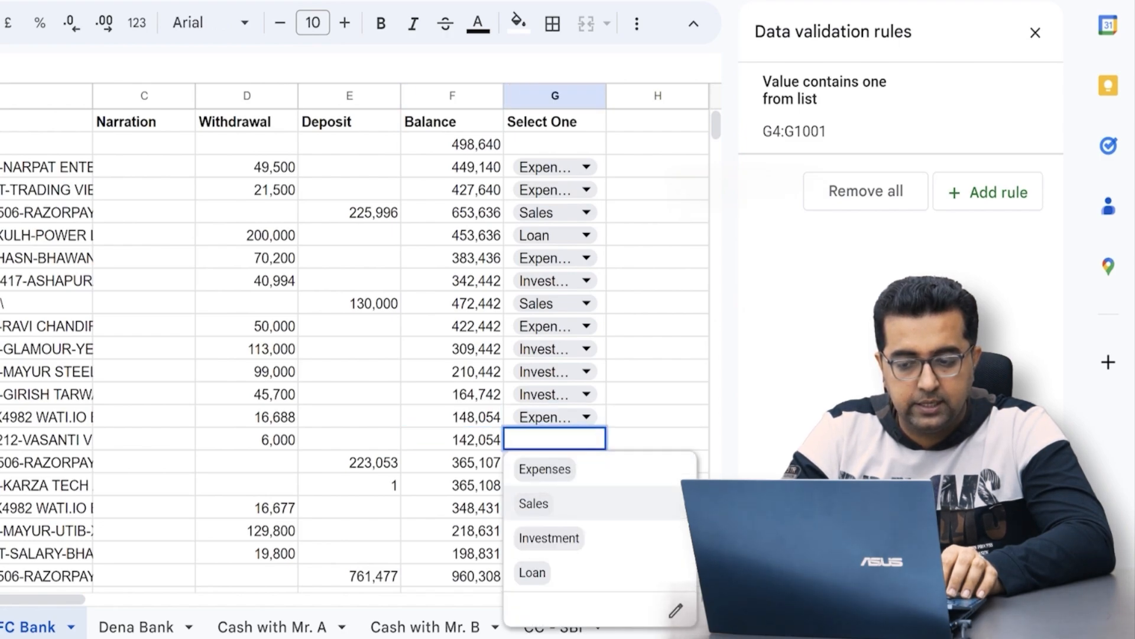
key("Down")
key("Up")
key("Return")
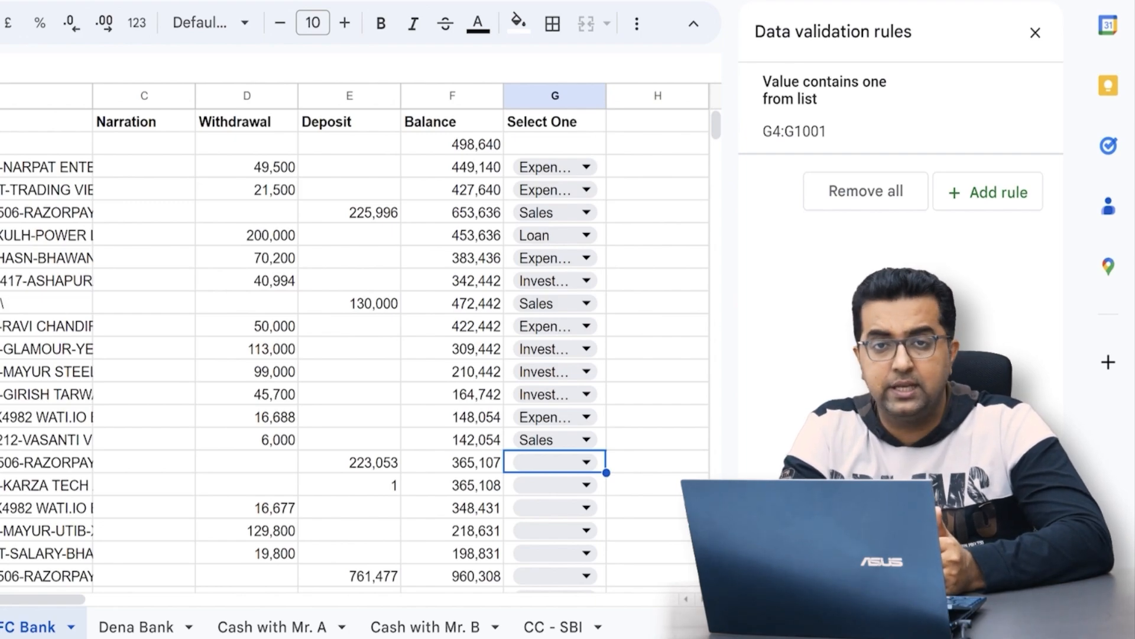
Copy the Expenses category from G15 and paste it into G18:G25, down to the 6000 withdrawal.
key("Up")
key("Up")
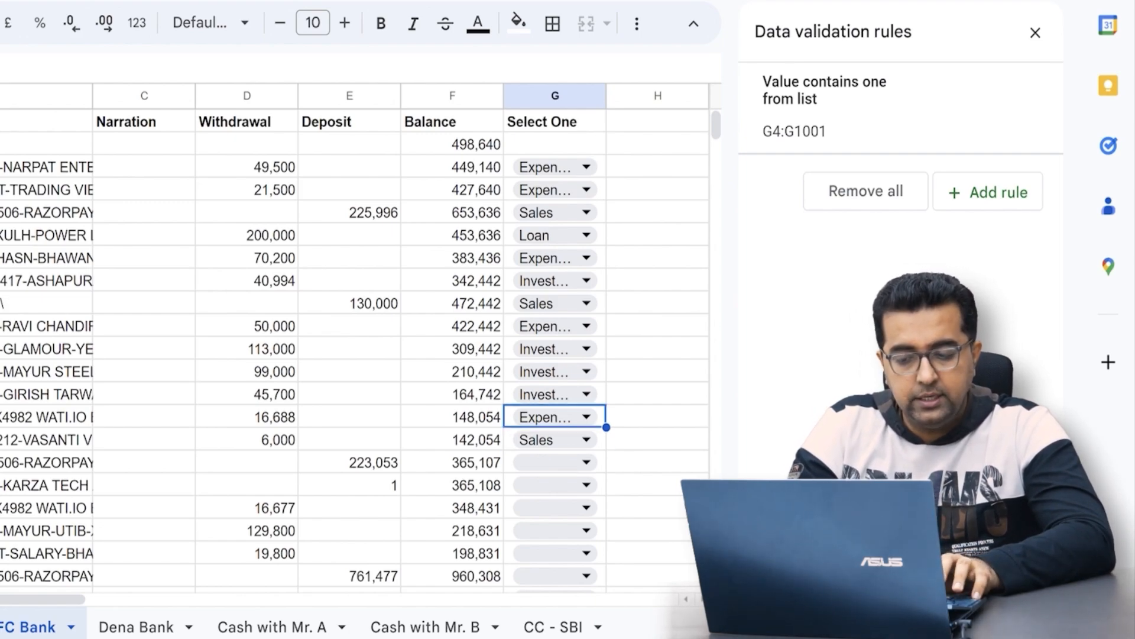
key("ctrl+c")
key("Down")
key("Down")
key("Down")
key("shift+Down")
key("shift+Down")
key("shift+Down")
key("shift+Down")
key("shift+Down")
key("shift+Down")
key("shift+Down")
key("shift+Down")
key("shift+Down")
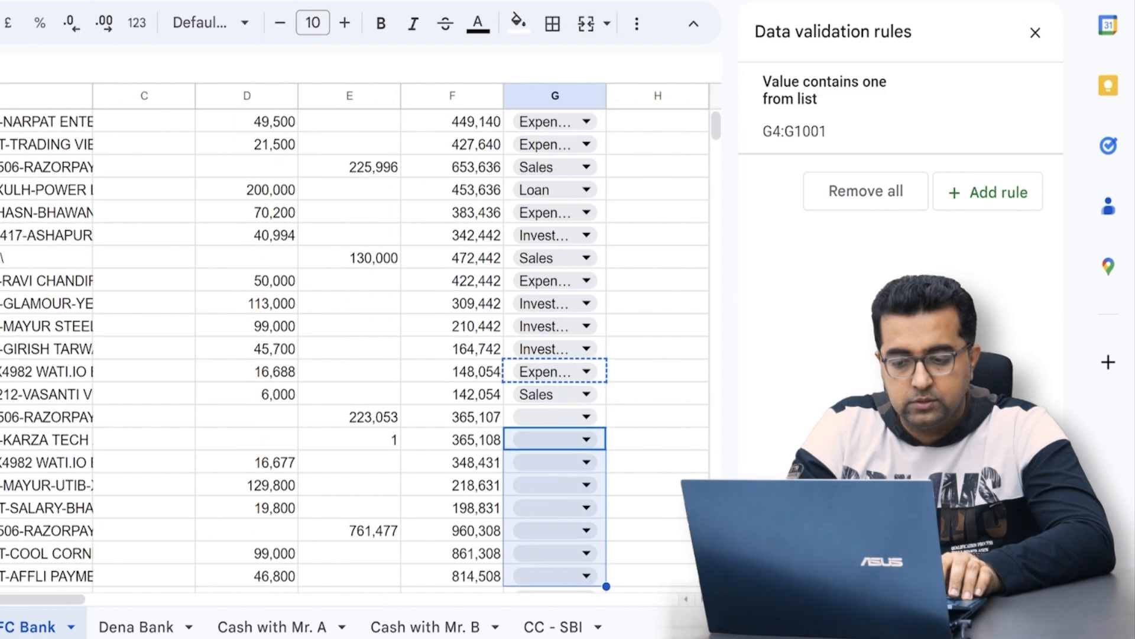
key("shift+Up")
key("shift+Up")
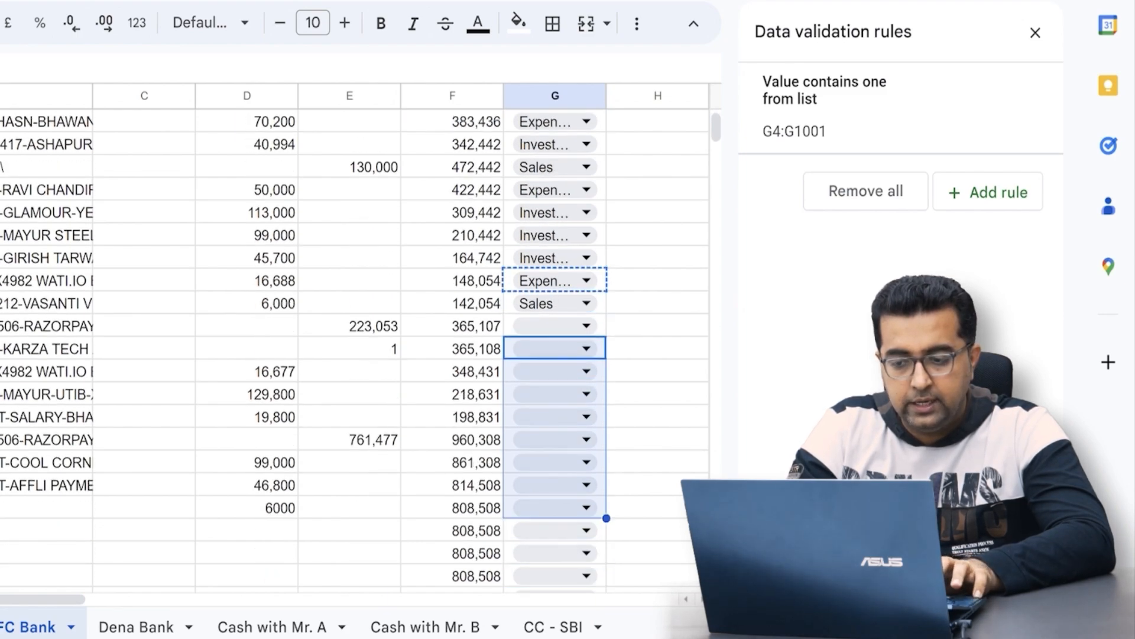
key("ctrl+v")
Set the category of the 761,477 deposit in G22 to Sales.
key("Left")
key("Left")
key("Down")
key("Down")
key("Down")
key("Down")
key("Right")
key("Right")
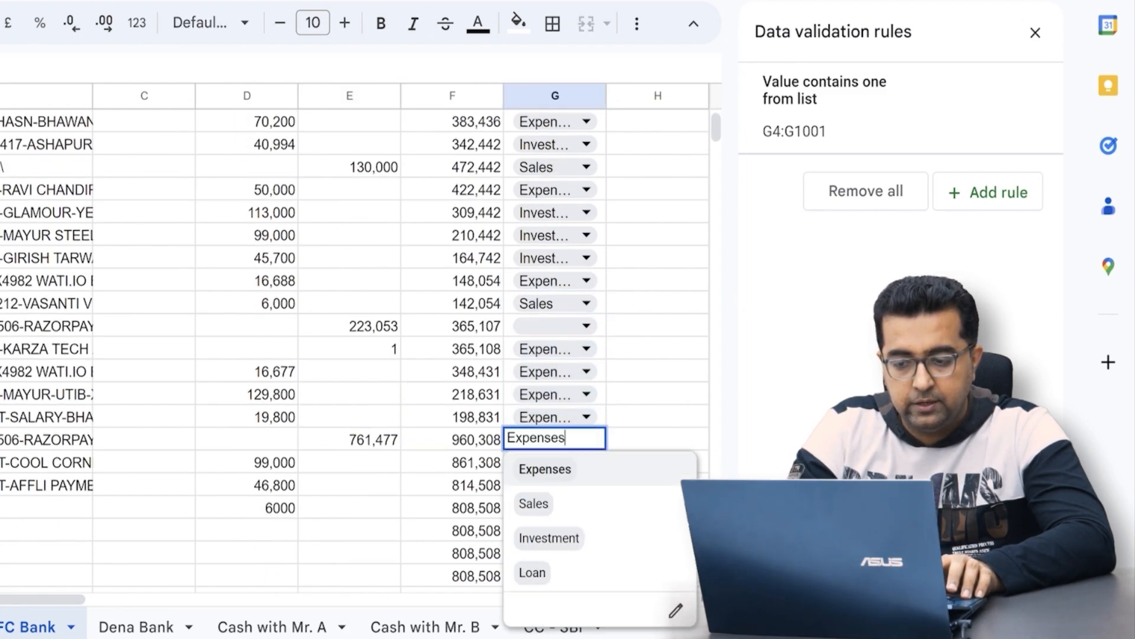
key("Return")
key("Down")
key("Up")
key("Up")
key("Down")
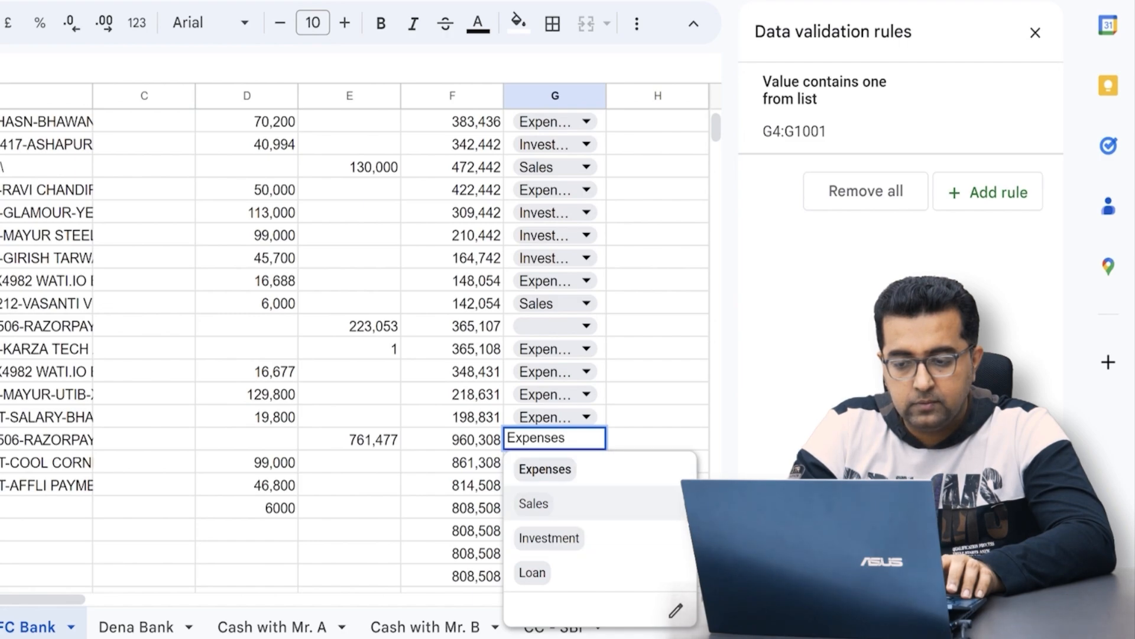
key("Return")
Categorise the 223,053 deposit in row 17 as Sales using the drop-down in G17.
key("Up")
key("Up")
key("Up")
key("Up")
key("Up")
key("Return")
key("Down")
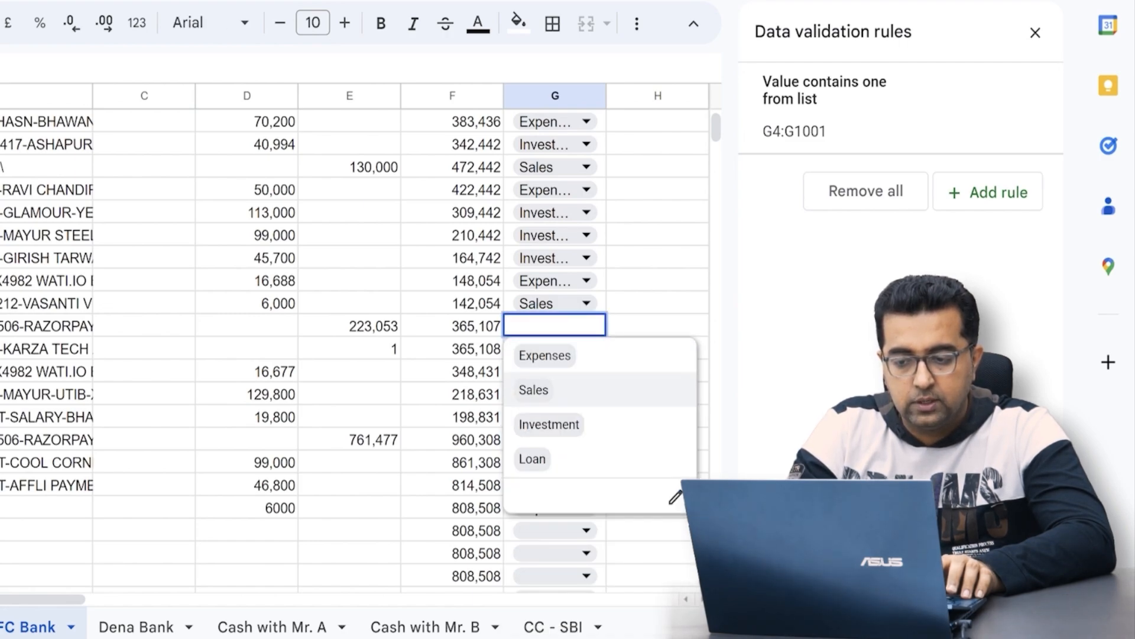
key("Return")
key("Up")
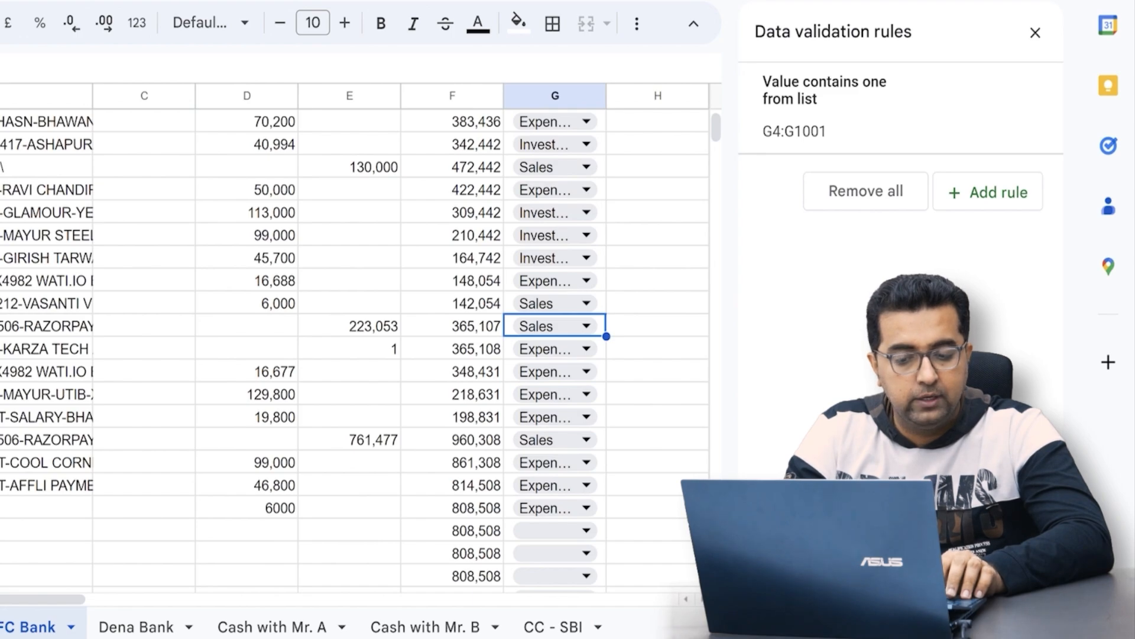
On the Dena Bank sheet, categorise the 49,500 withdrawal as Expenses using its drop-down in column G.
left_click(140, 630)
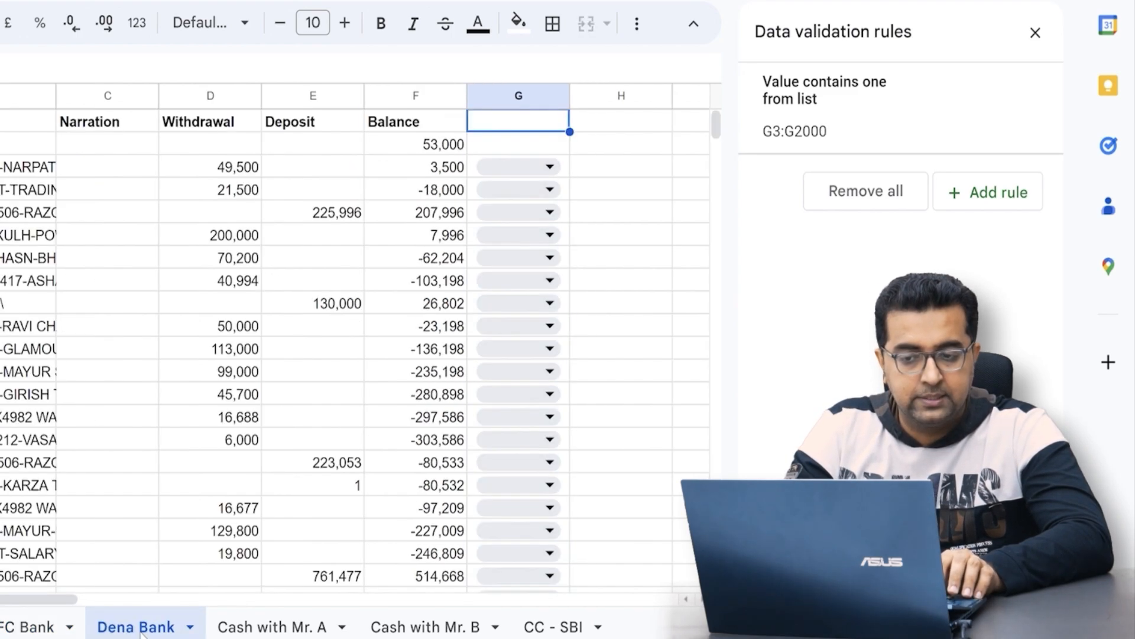
key("Left")
key("Left")
key("Down")
key("Down")
key("Right")
key("Right")
key("Return")
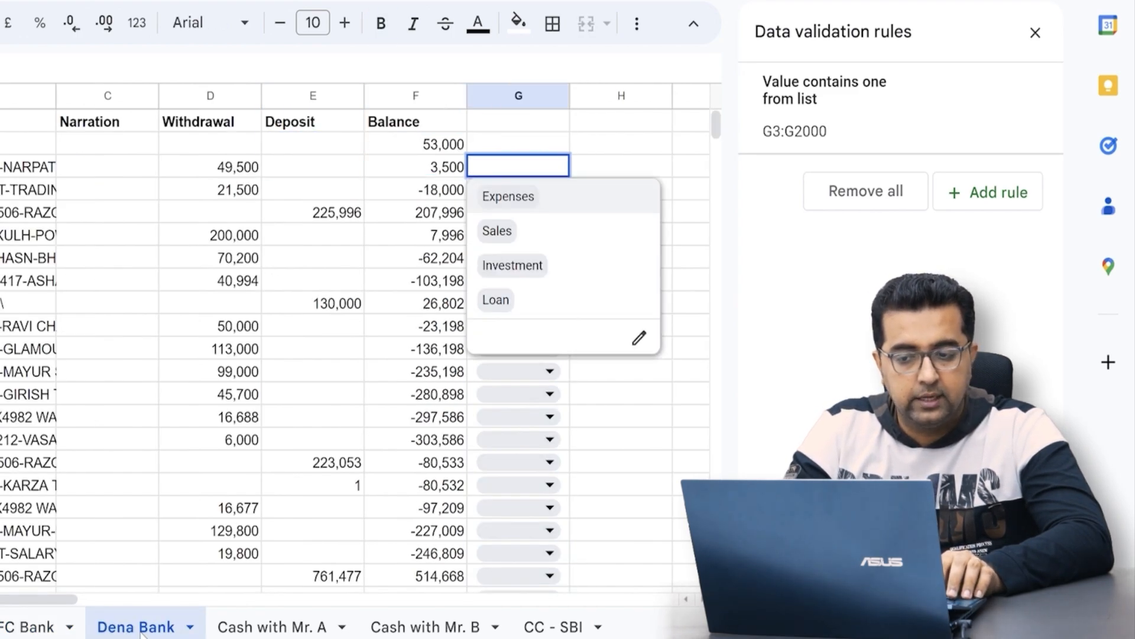
key("Down")
key("Up")
key("Return")
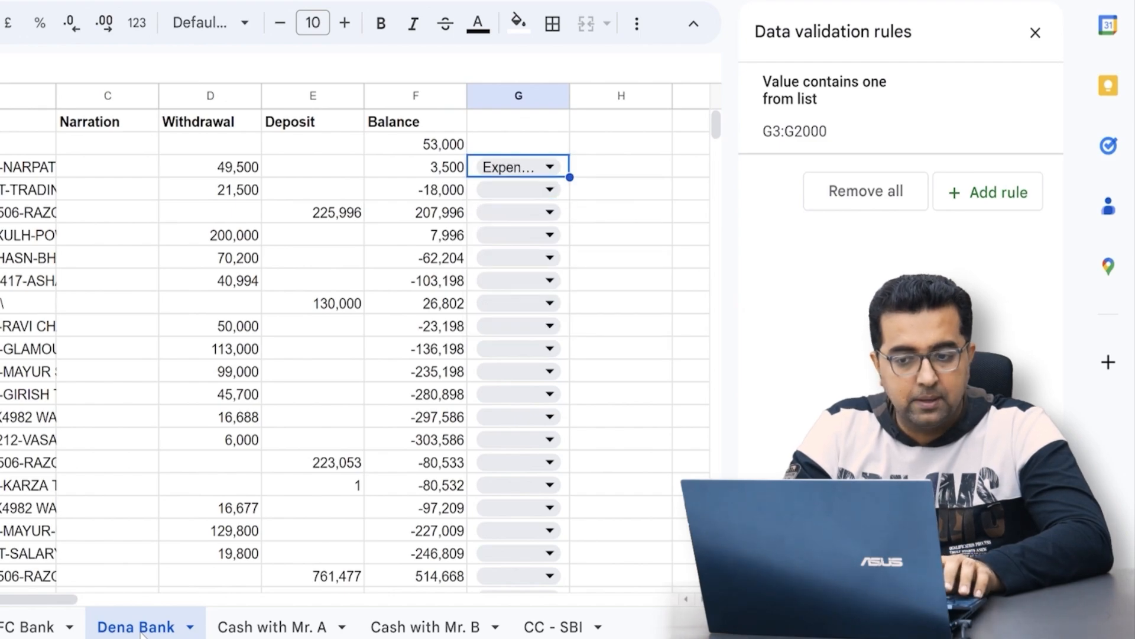
Fill the Expenses category down column G from the 49,500 withdrawal to the 46,800 withdrawal.
key("shift+Down")
key("shift+Down")
key("shift+Down")
key("shift+Down")
key("shift+Down")
key("shift+Down")
key("shift+Down")
key("shift+Down")
key("shift+Down")
key("shift+Down")
key("shift+Down")
key("shift+Down")
key("shift+Down")
key("shift+Down")
key("shift+Down")
key("shift+Down")
key("shift+Down")
key("shift+Down")
key("shift+Down")
key("shift+Down")
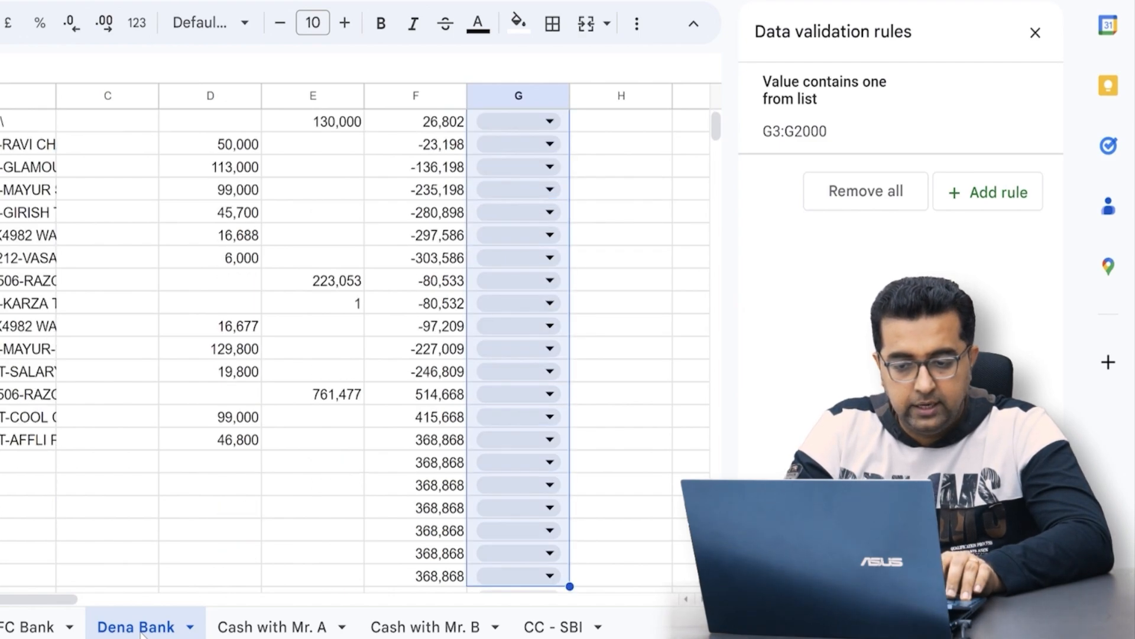
key("shift+Up")
key("shift+Up")
key("shift+Up")
key("shift+Up")
key("shift+Up")
key("shift+Up")
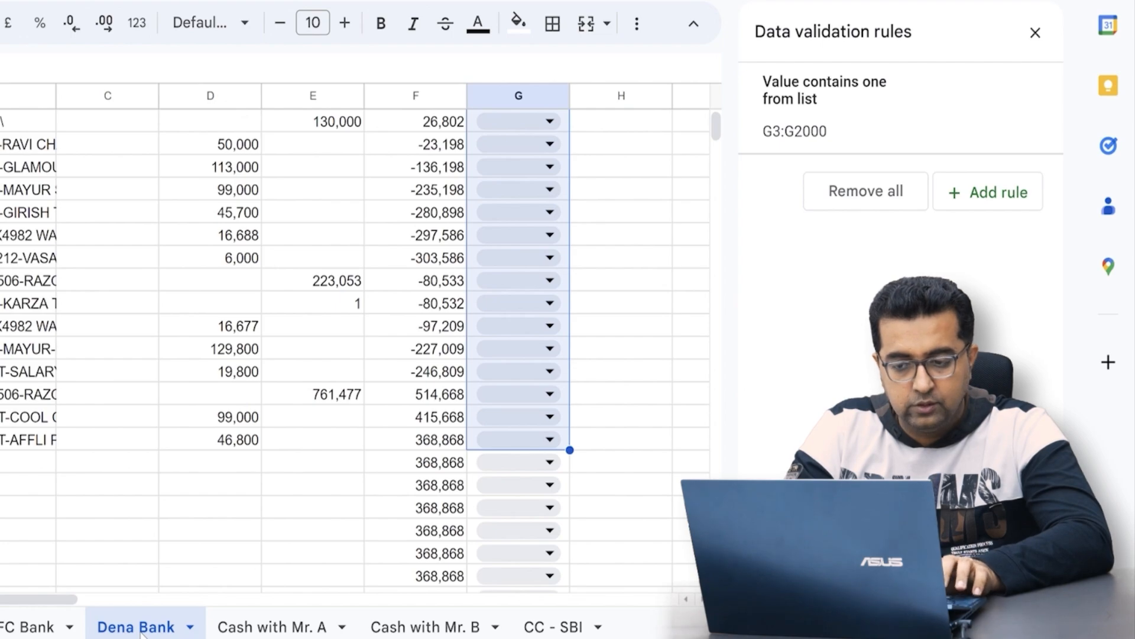
key("ctrl+d")
Set the category of the 225,996 deposit on the Dena Bank sheet to Sales.
key("Up")
key("Up")
key("Down")
key("Down")
key("Down")
key("Down")
key("Return")
key("Down")
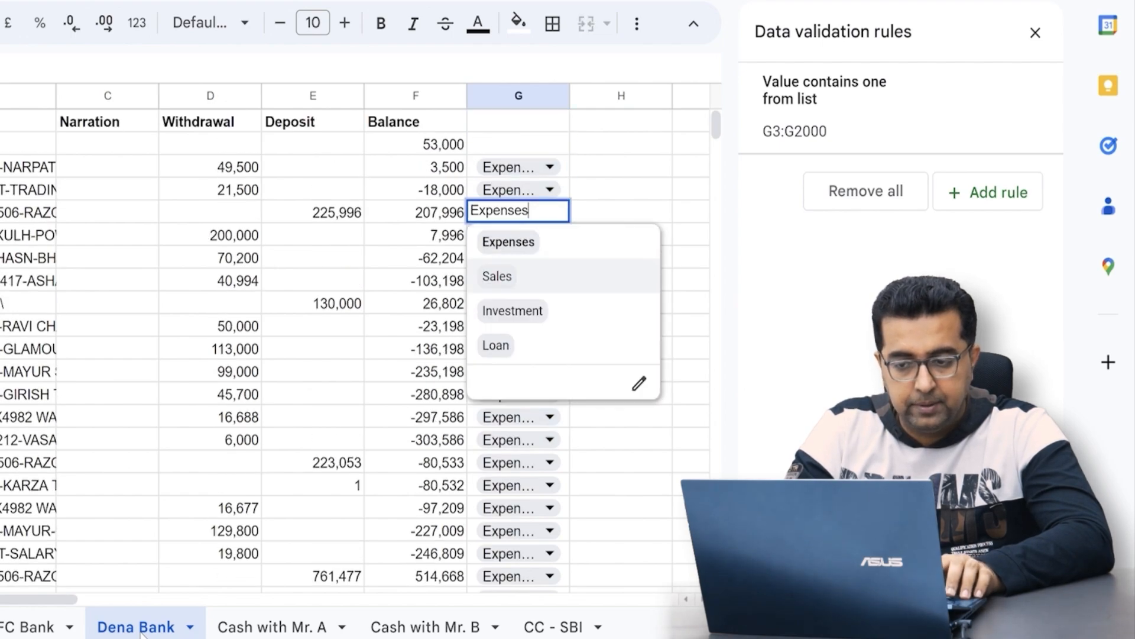
key("Return")
Set the category of the 130,000 deposit on the Dena Bank sheet to Sales.
key("Down")
key("Down")
key("Down")
key("Return")
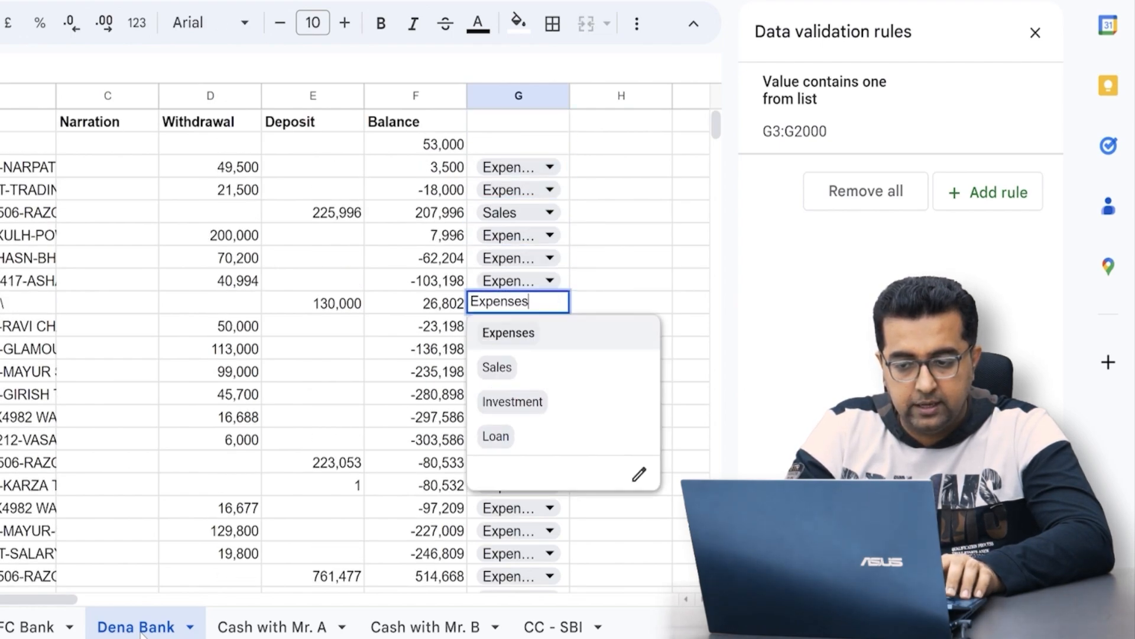
key("Down")
key("Return")
Set the category of the 223,053 deposit on the Dena Bank sheet to Sales.
key("Down")
key("Down")
key("Down")
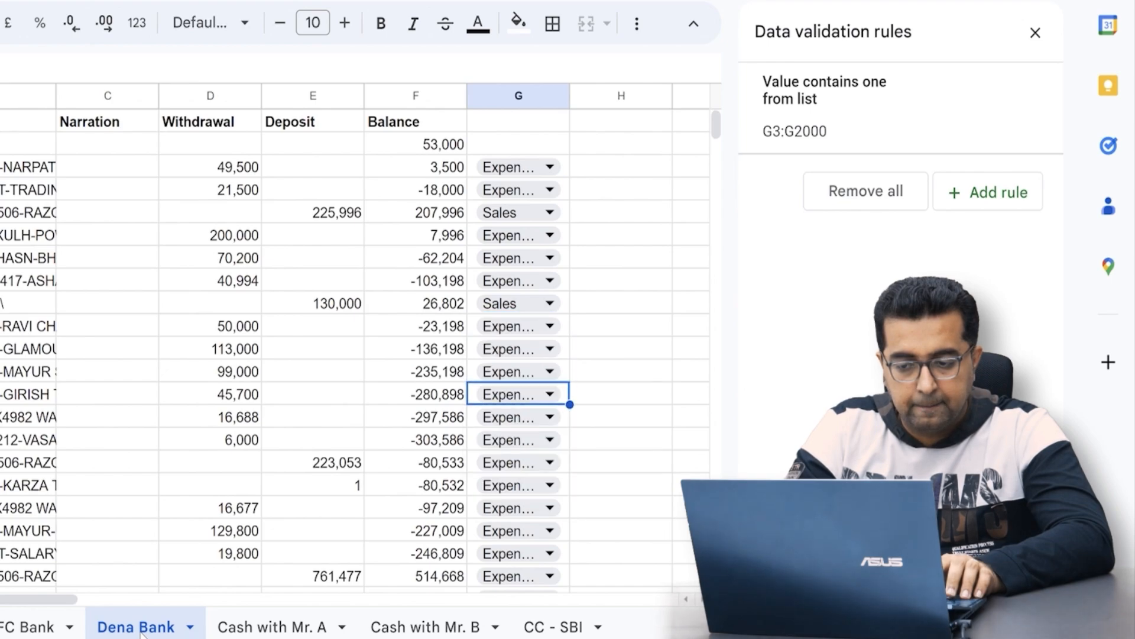
key("Down")
key("Down")
key("Down")
key("Return")
key("Down")
key("Down")
key("Down")
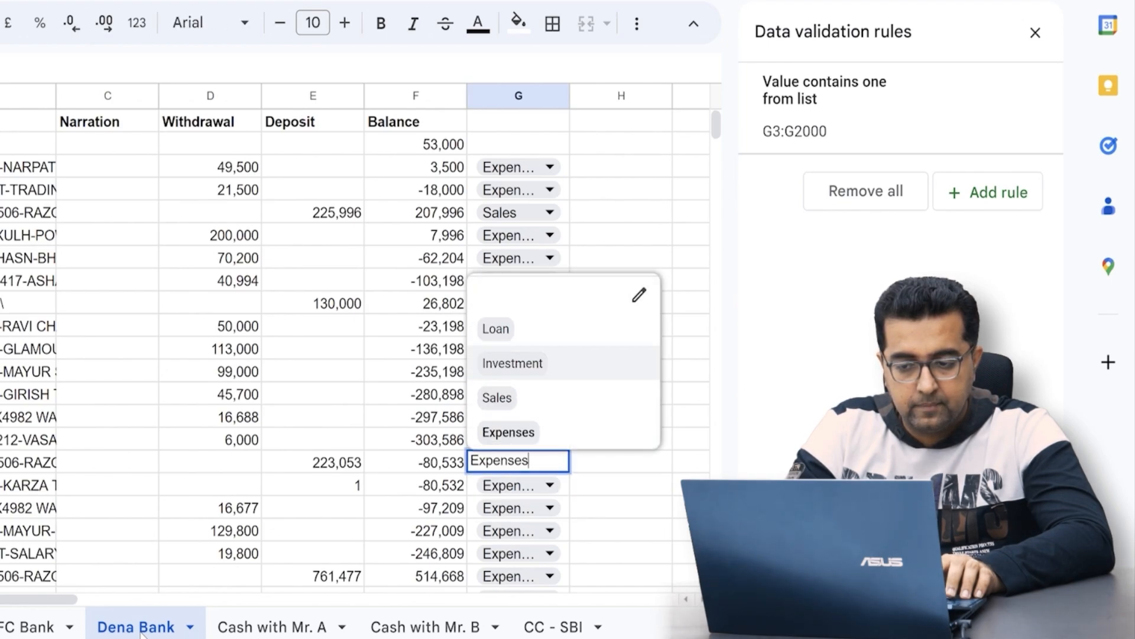
key("Down")
key("Return")
Set the category of the 761,477 deposit on the Dena Bank sheet to Sales.
key("Down")
key("Down")
key("Down")
key("Down")
key("Down")
key("Left")
key("Right")
key("Return")
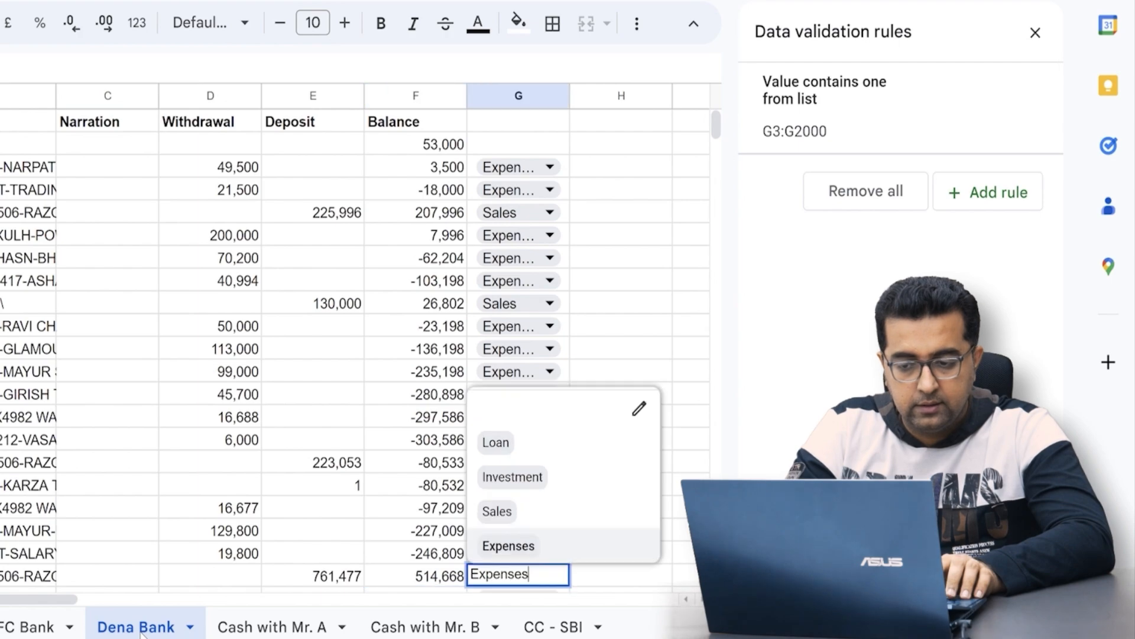
key("Down")
key("Down")
key("Down")
key("Down")
key("Down")
key("Down")
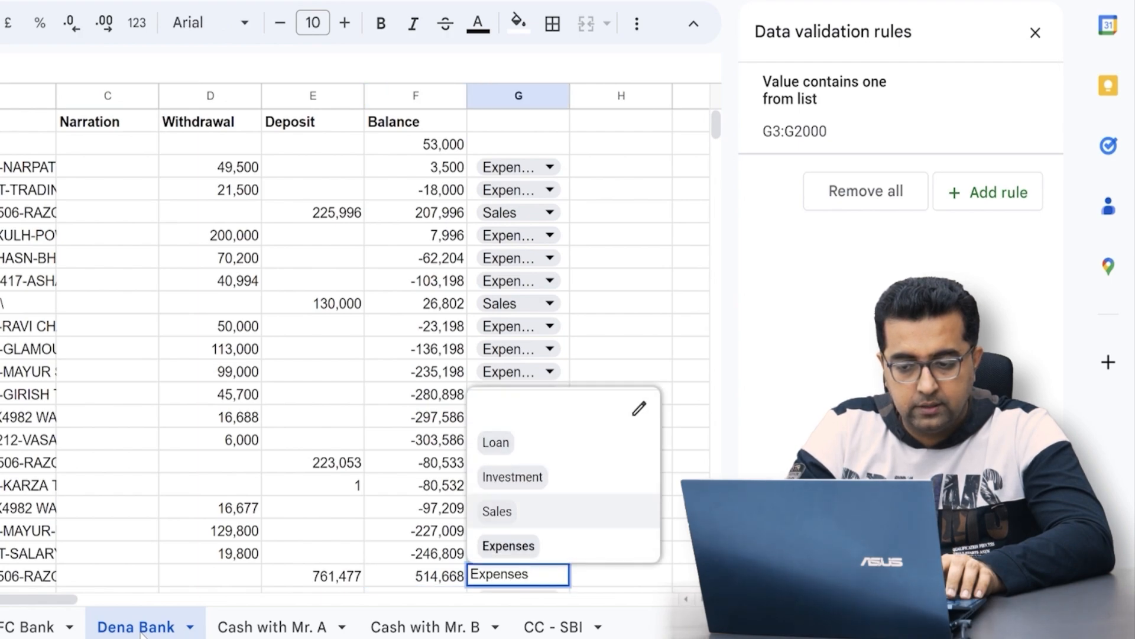
key("Return")
key("Down")
key("Down")
key("Down")
key("Down")
key("Up")
key("Up")
key("Up")
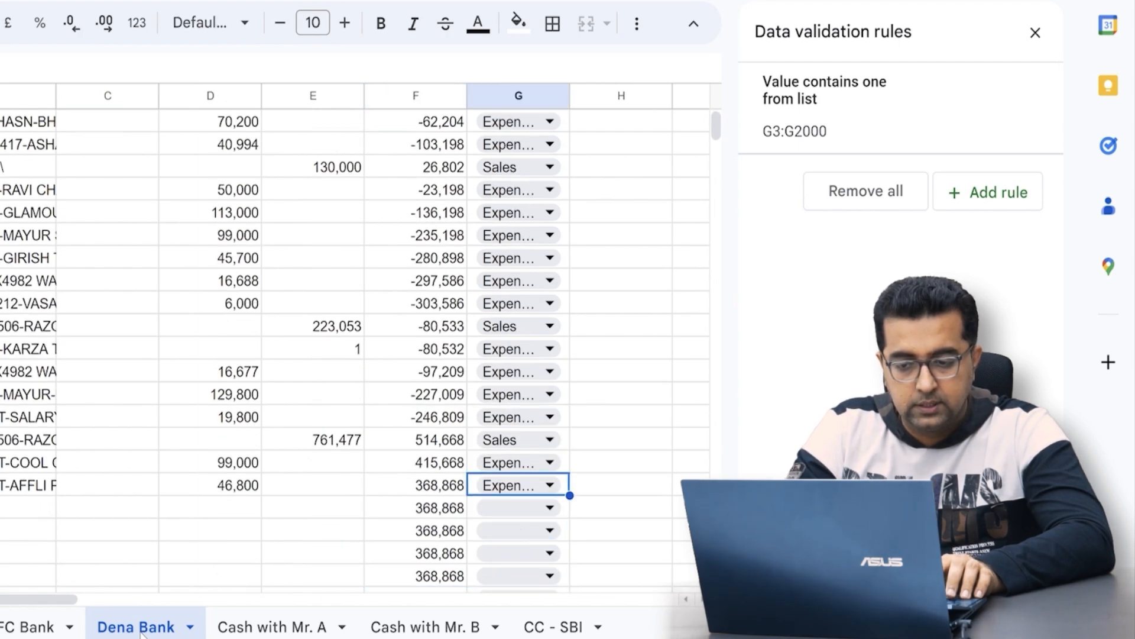
On the Cash with Mr. A sheet, categorise the 300, 100, 150 and 450 withdrawals as Expenses in column G.
left_click(256, 628)
key("Left")
key("Right")
key("Down")
key("Down")
key("Right")
key("Return")
key("Return")
key("Return")
key("Return")
key("Return")
key("Return")
key("Return")
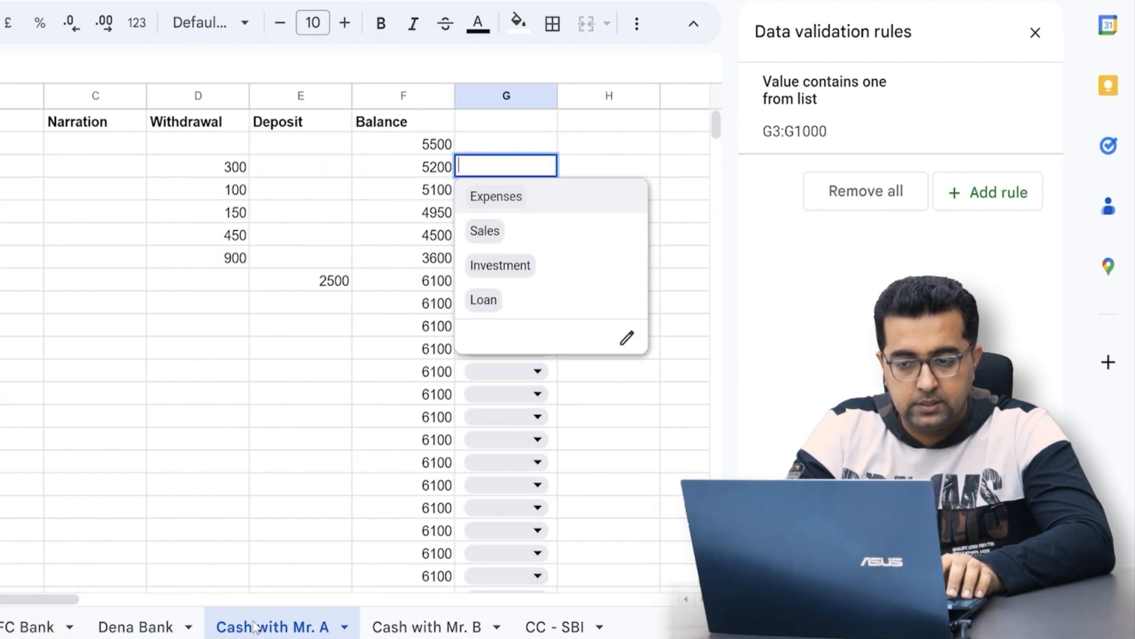
key("Return")
key("Return")
key("Return")
key("Return")
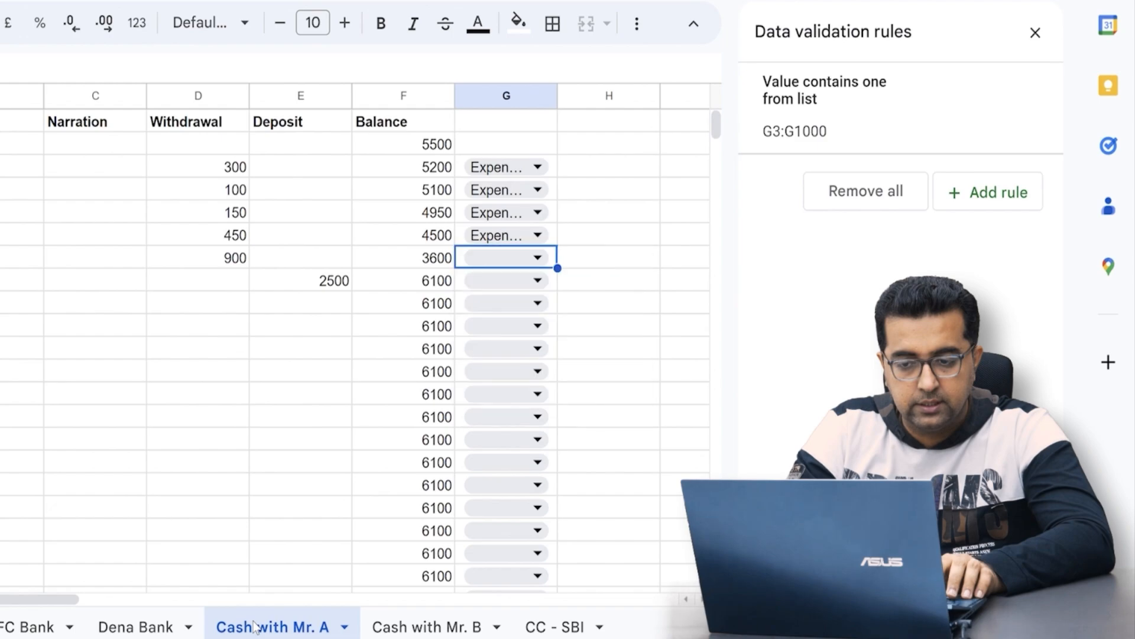
On the Cash with Mr. A sheet, categorise the 900 withdrawal as Expenses and the 2500 deposit as Sales.
key("Down")
key("Return")
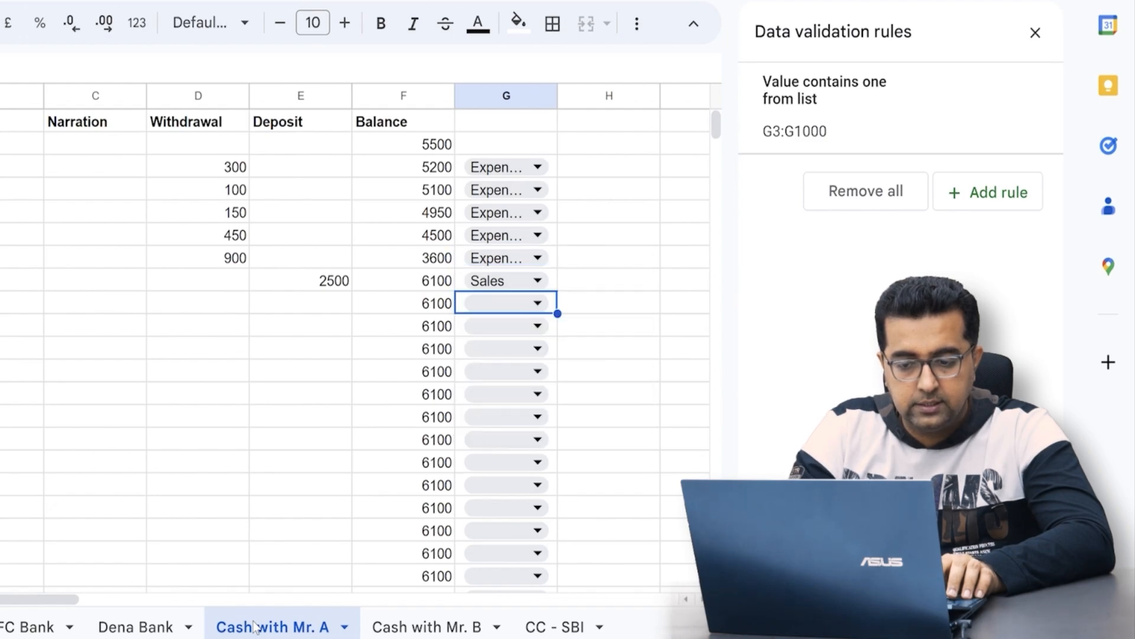
On the Cash with Mr. B sheet, categorise the 100, 400, 900, 1500 and 150 withdrawals as Expenses in column G.
left_click(438, 628)
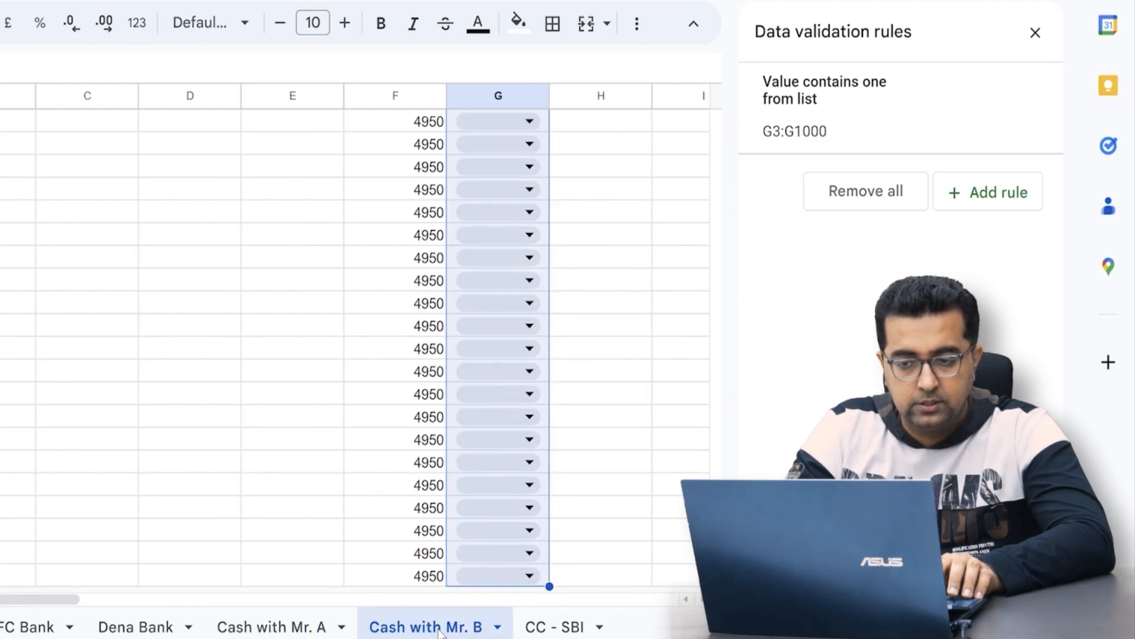
key("Down")
key("Return")
key("Return")
key("Return")
key("Return")
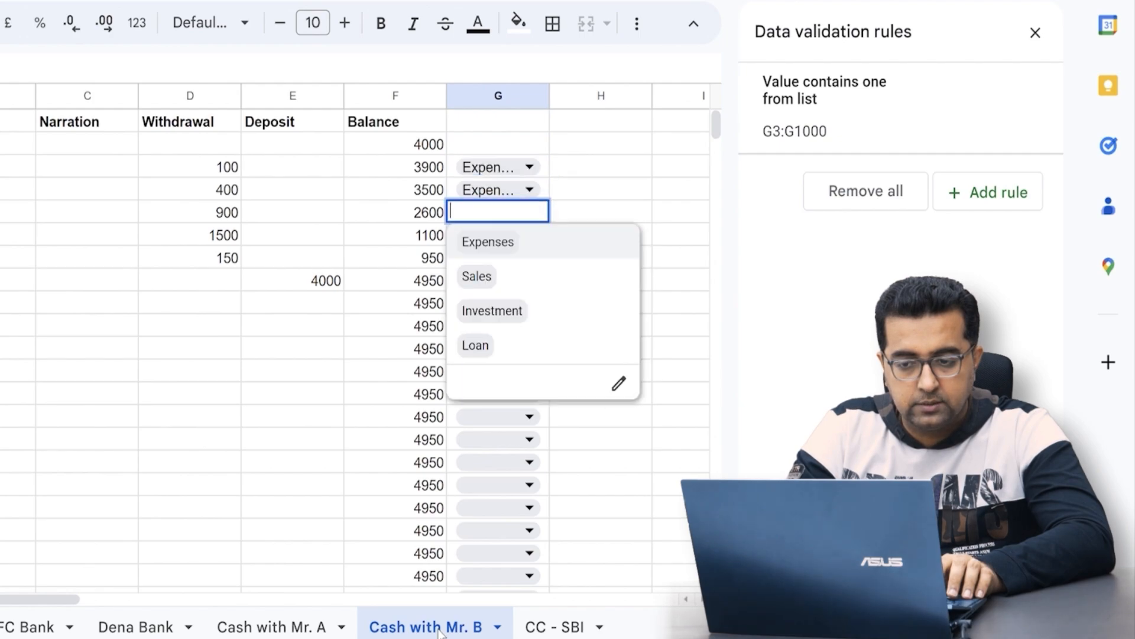
key("Return")
key("Return")
key("Return")
key("Return")
key("Return")
Set the category of the 4000 deposit on the Cash with Mr. B sheet to Sales.
key("Return")
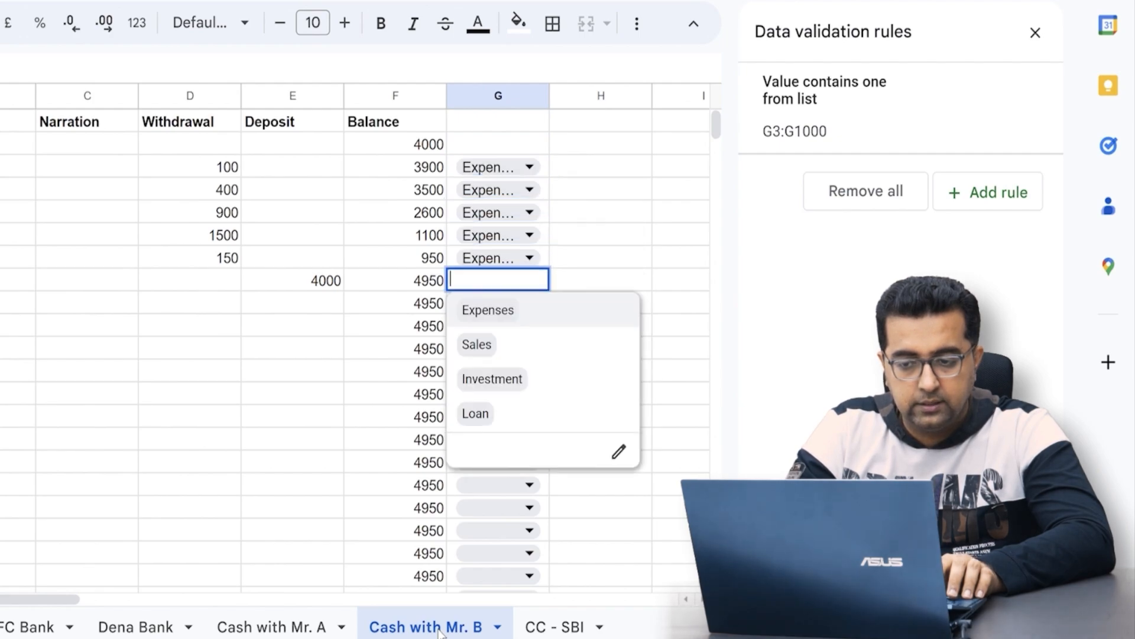
key("Down")
key("Return")
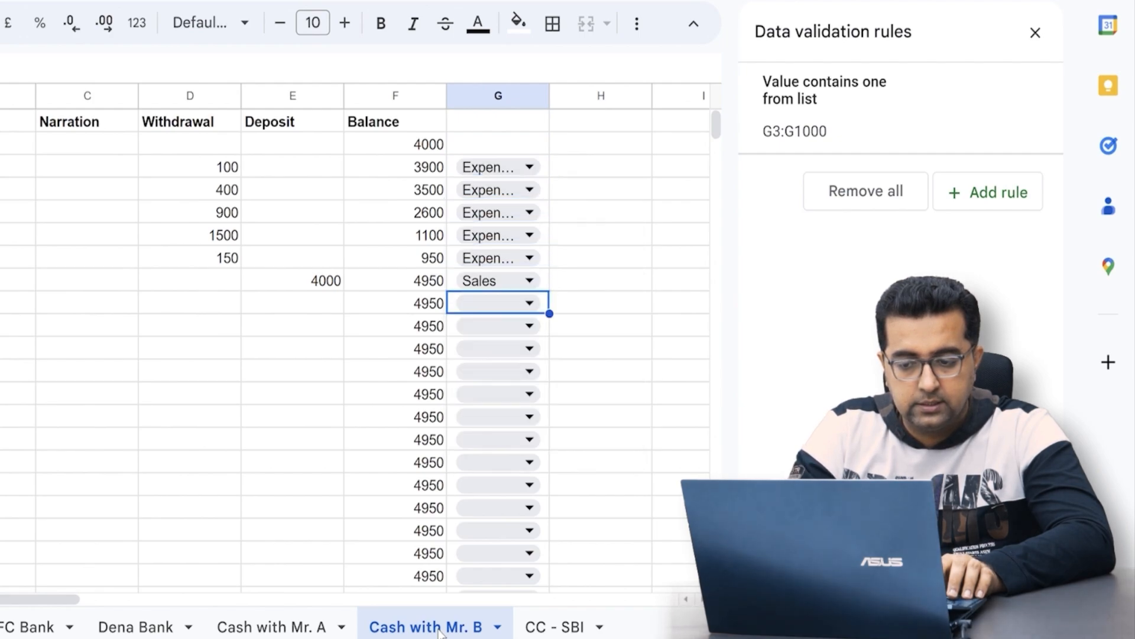
On the CC - SBI sheet, categorise the 16,688, 6,000, 1,200, 3,000 and 16,677 withdrawals as Expenses in column G.
left_click(560, 627)
key("Down")
key("Down")
key("Return")
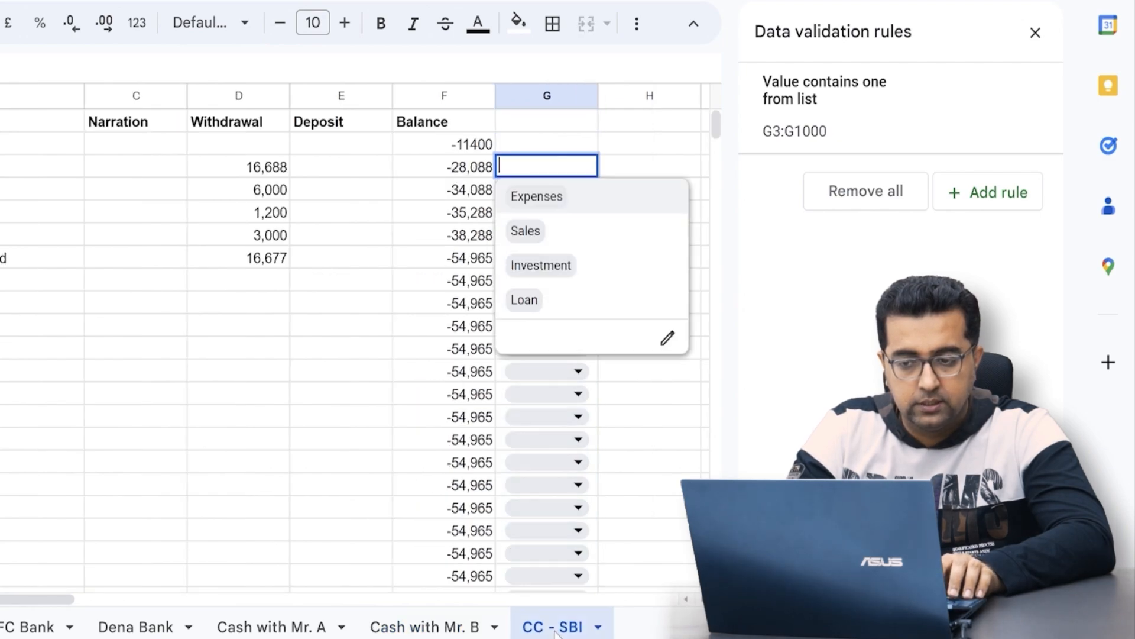
key("Return")
key("Return")
key("Return")
key("Return")
key("Return")
key("Return")
key("Return")
key("Return")
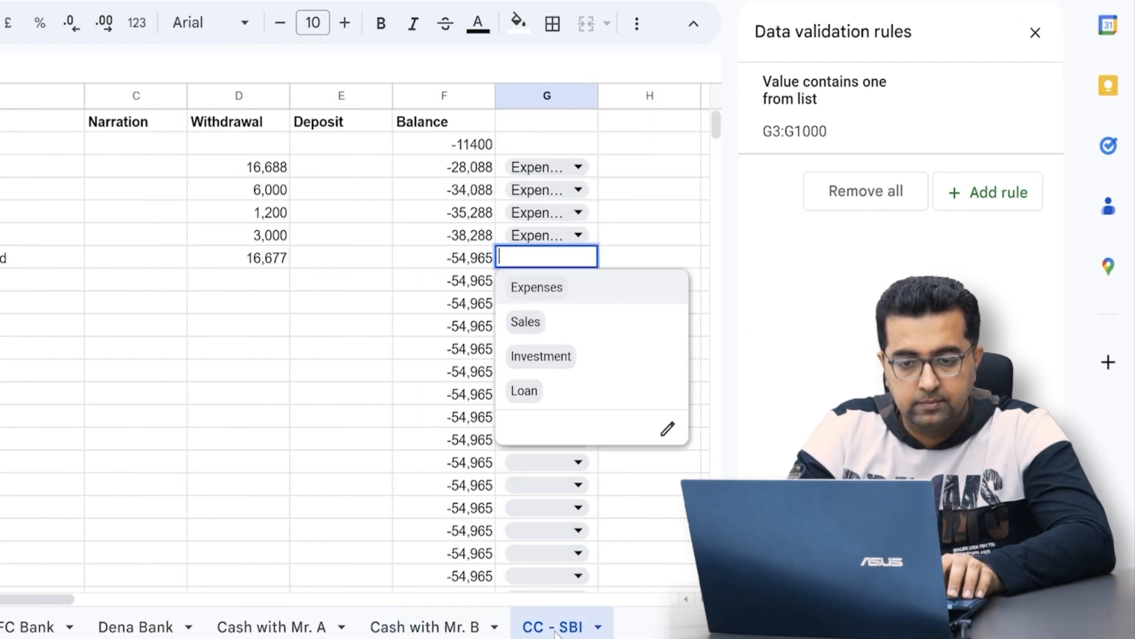
key("Return")
key("Return")
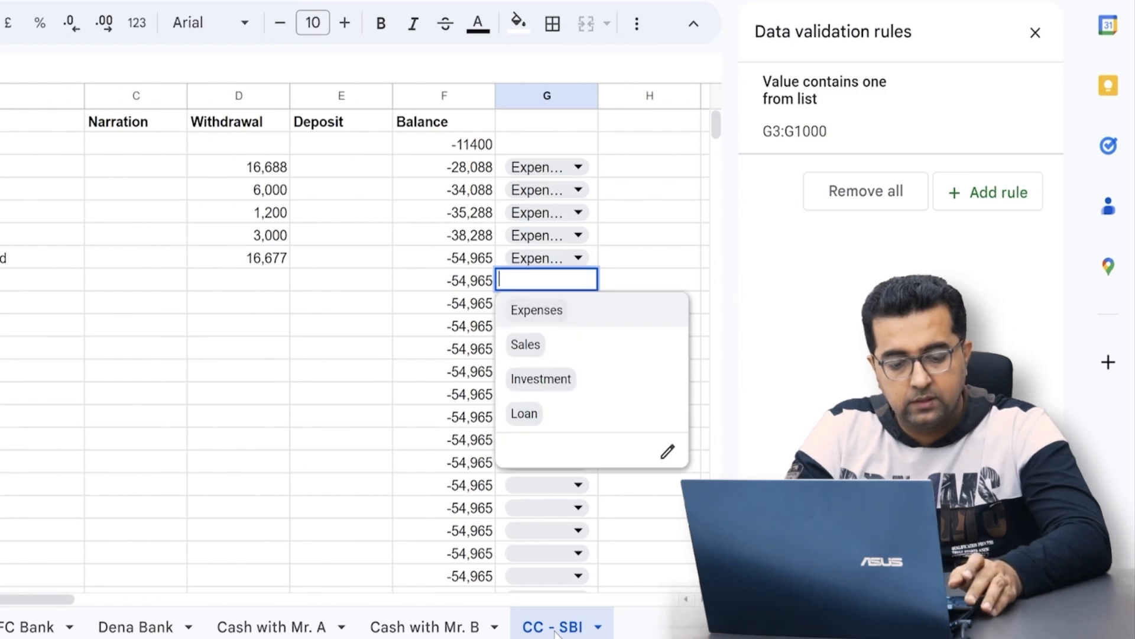
key("Escape")
key("Up")
key("Left")
key("Left")
key("Left")
key("Left")
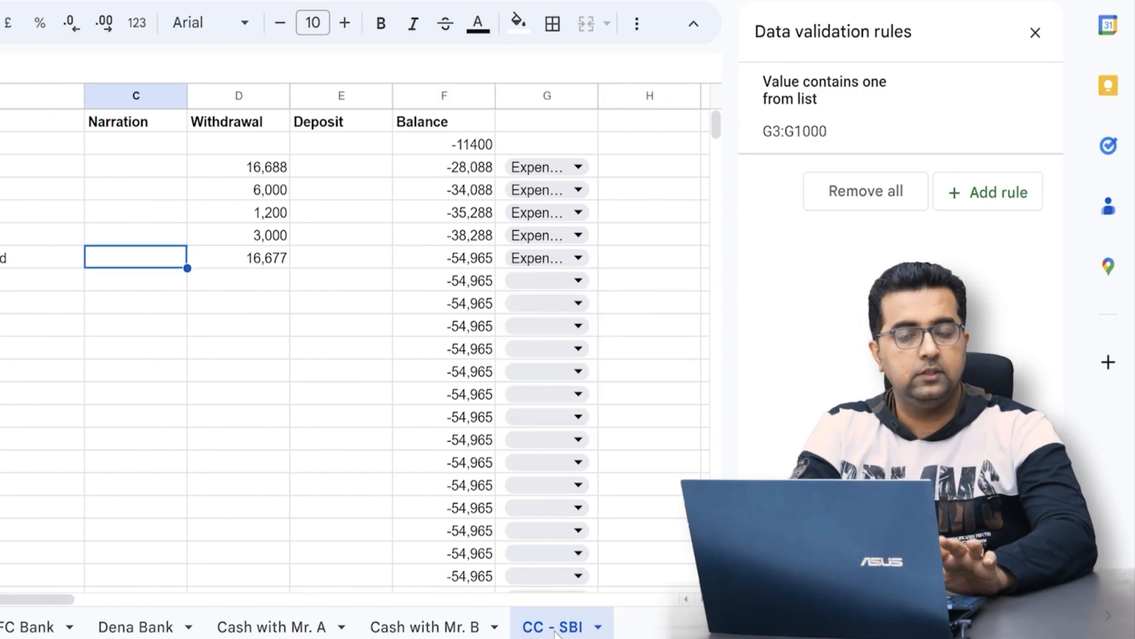
key("Right")
key("Right")
key("Right")
key("Right")
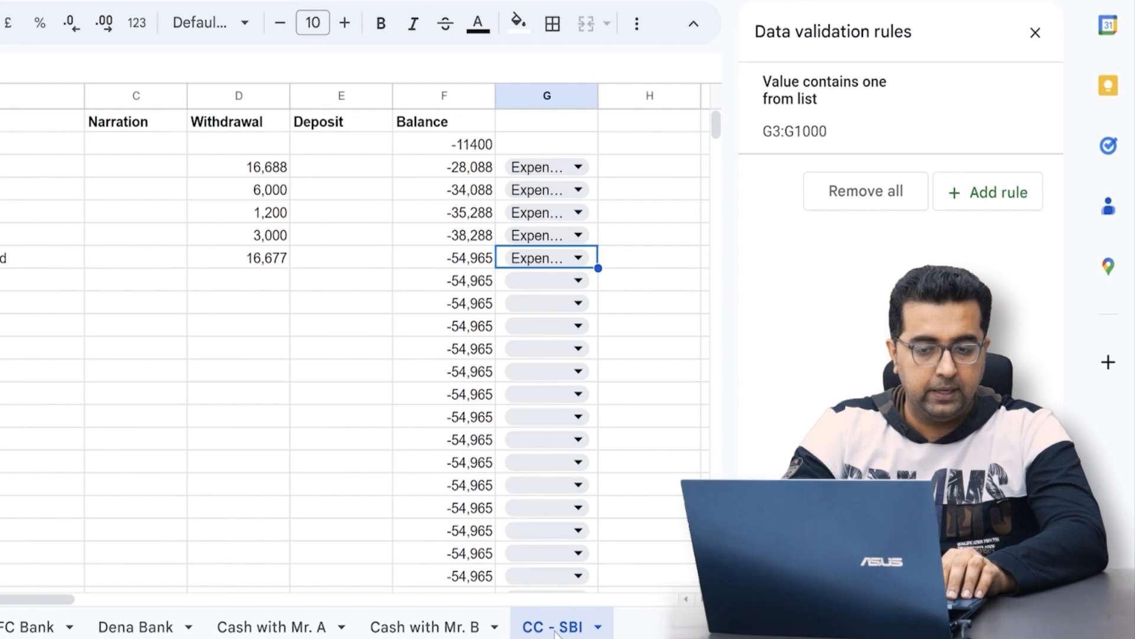
key("Left")
key("Left")
key("Left")
key("Left")
key("Down")
key("Right")
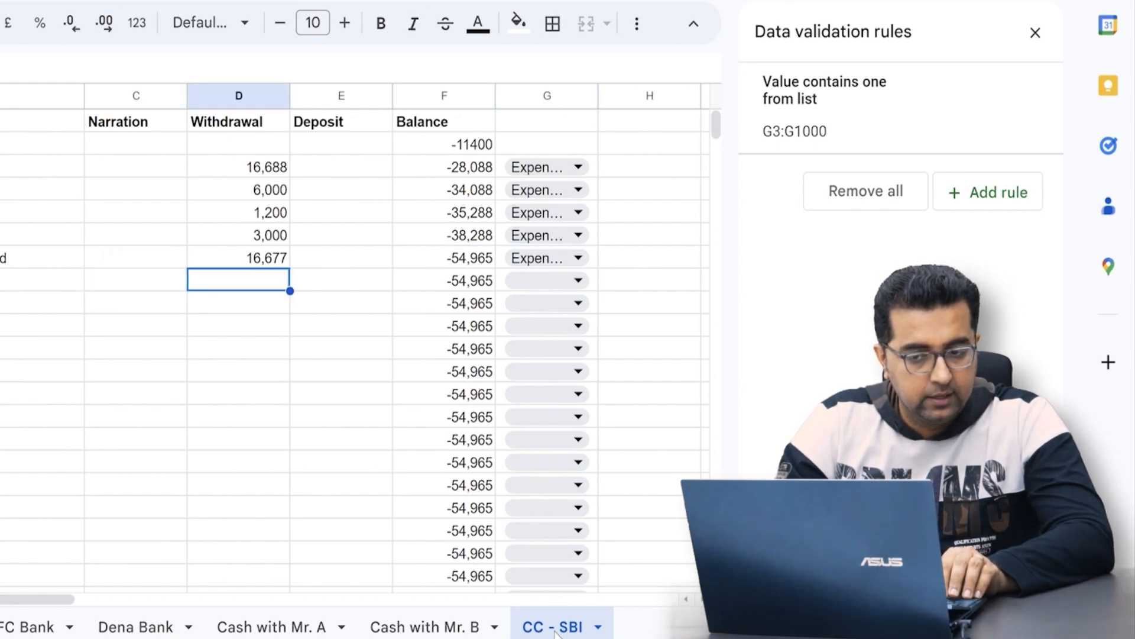
key("Right")
key("Left")
key("Left")
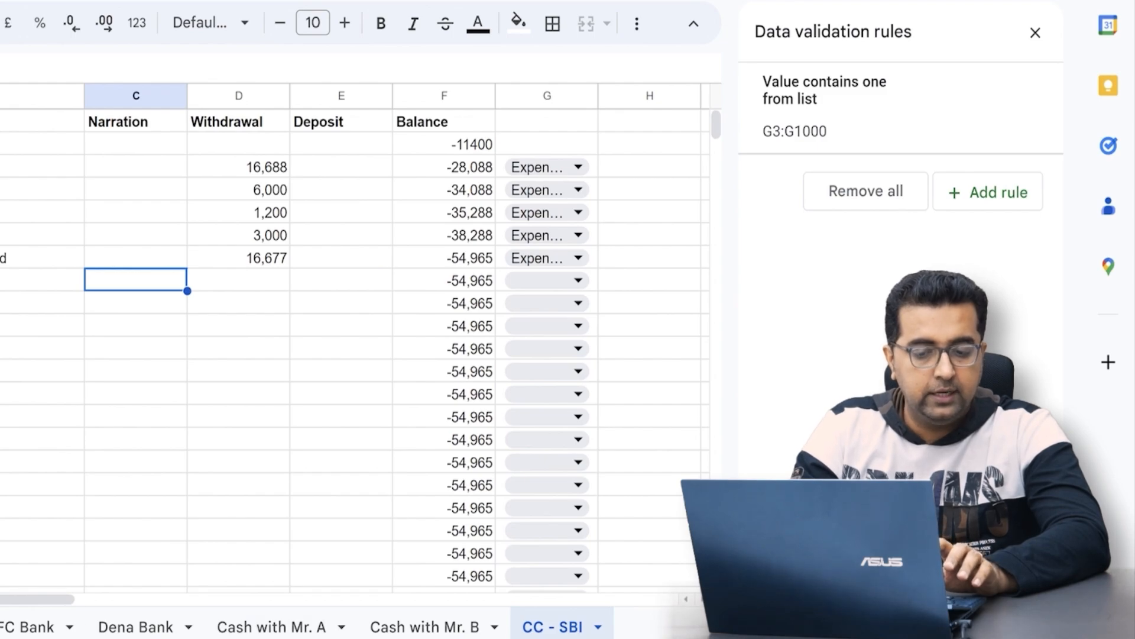
On the Summary sheet, clear the sales, expense and loan amounts in D9:D14.
left_click(148, 624)
key("Up")
key("Up")
key("Up")
key("Right")
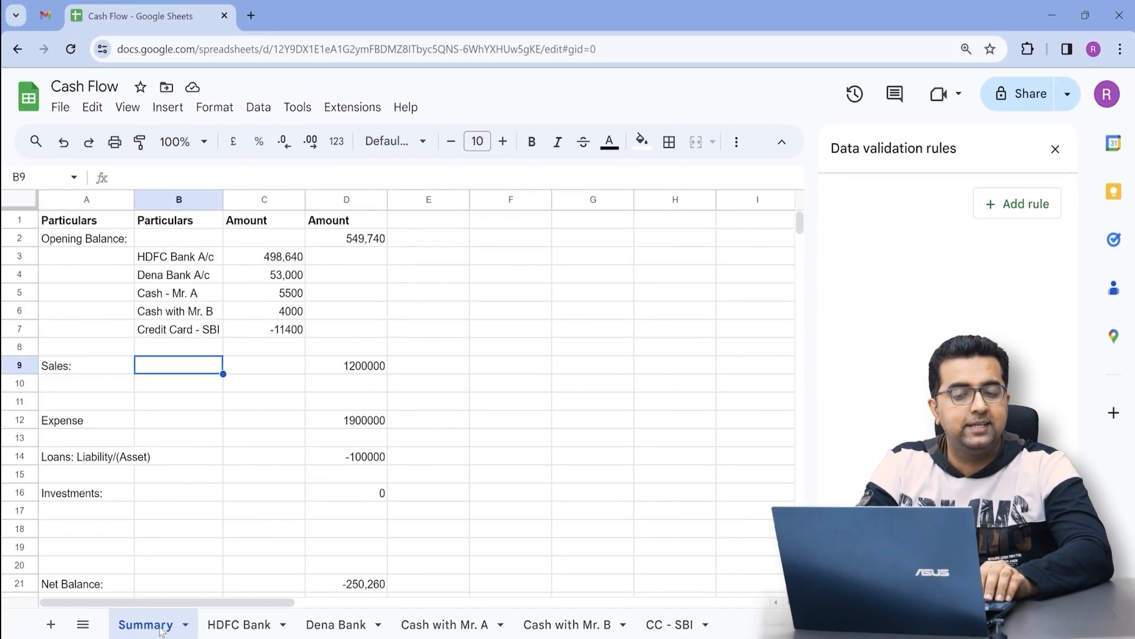
key("Right")
key("Right")
key("shift+Down")
key("shift+Down")
key("shift+Down")
key("shift+Down")
key("shift+Down")
key("Delete")
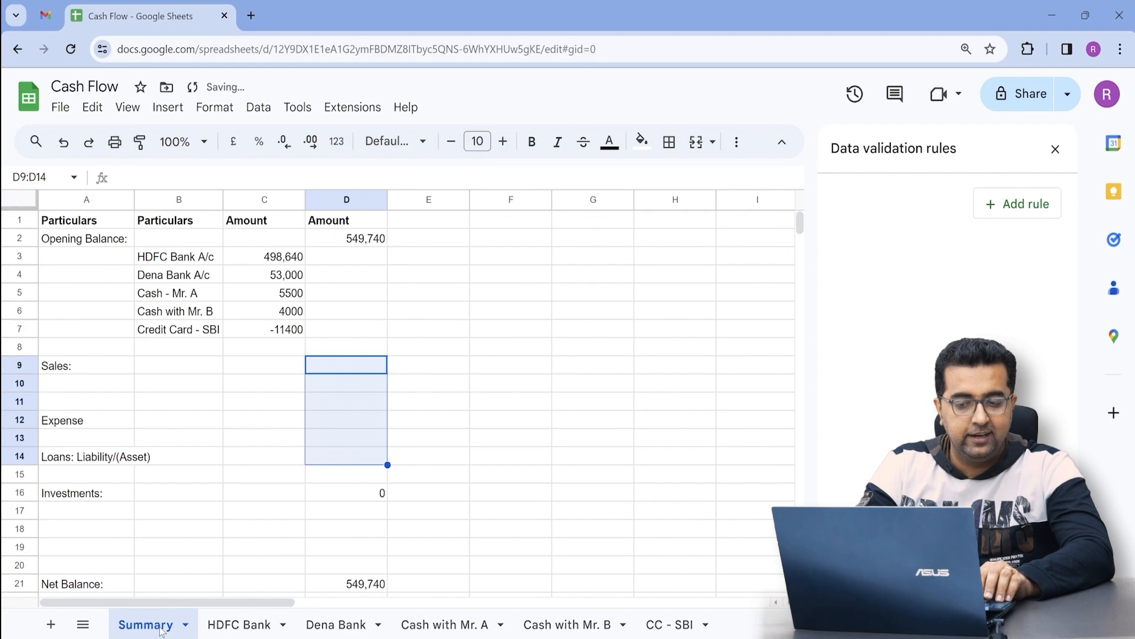
key("shift+Up")
key("shift+Up")
key("shift+Up")
key("shift+Up")
key("shift+Up")
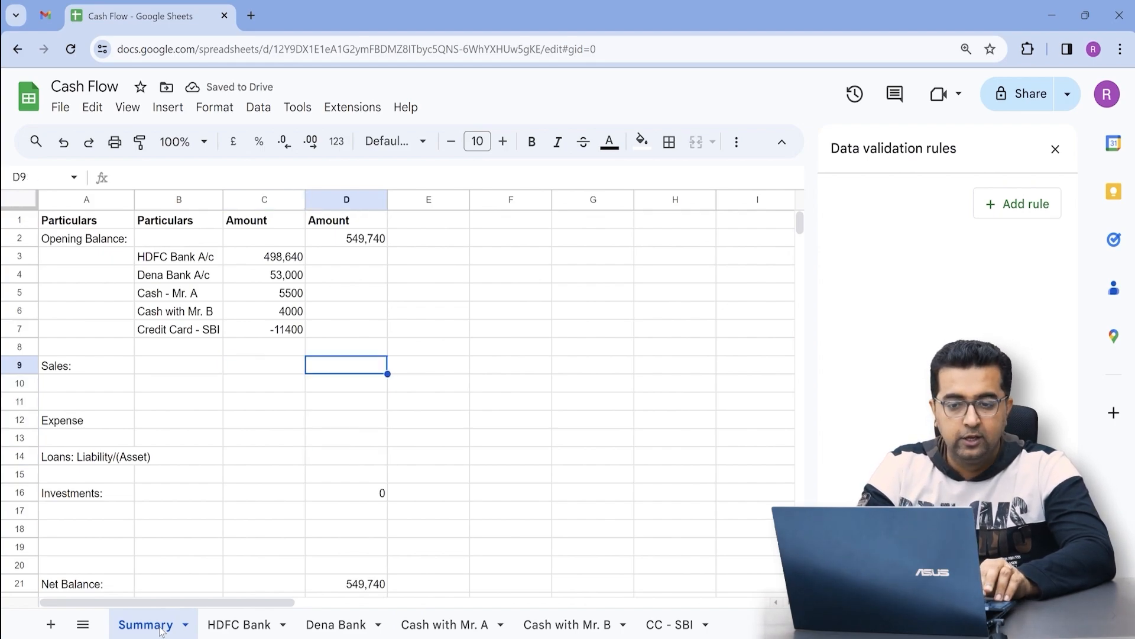
Examine the opening, net and closing balance formulas in column D of the Summary sheet.
key("ctrl+Up")
key("Down")
key("Up")
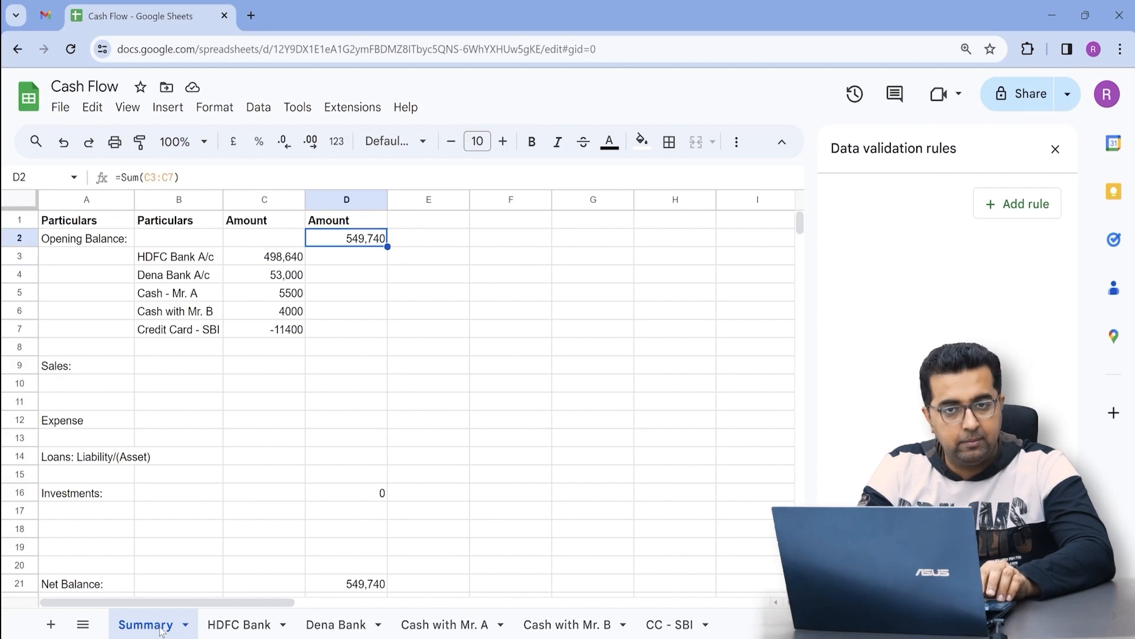
key("ctrl+Down")
key("ctrl+Down")
key("ctrl+Down")
key("ctrl+Down")
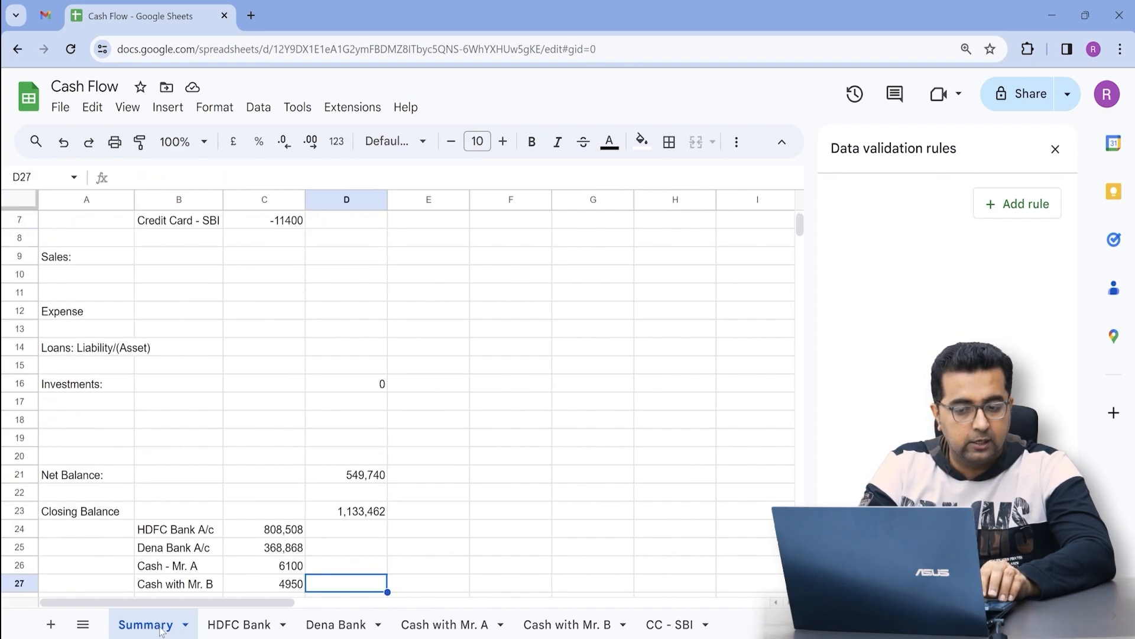
key("ctrl+Up")
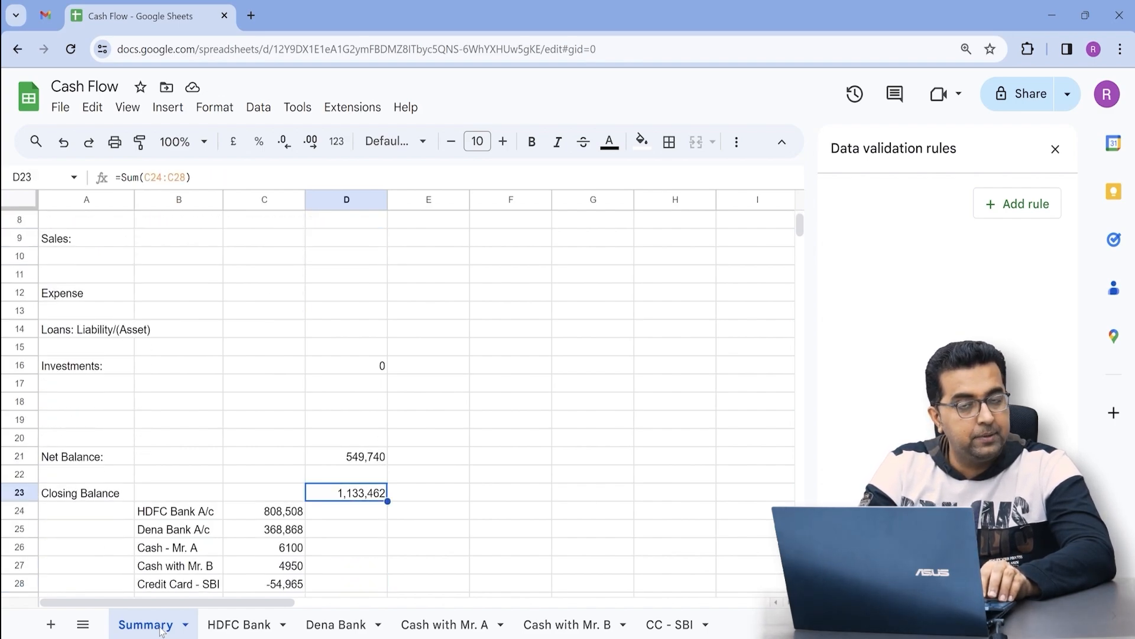
key("ctrl+Up")
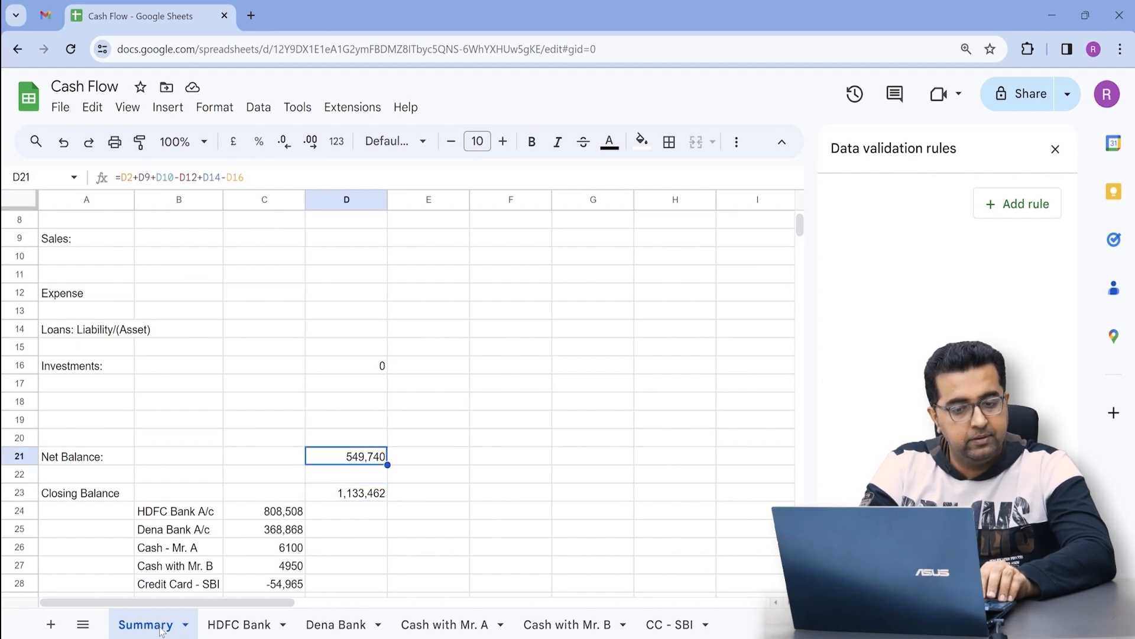
key("ctrl+Up")
key("ctrl+Up")
key("Down")
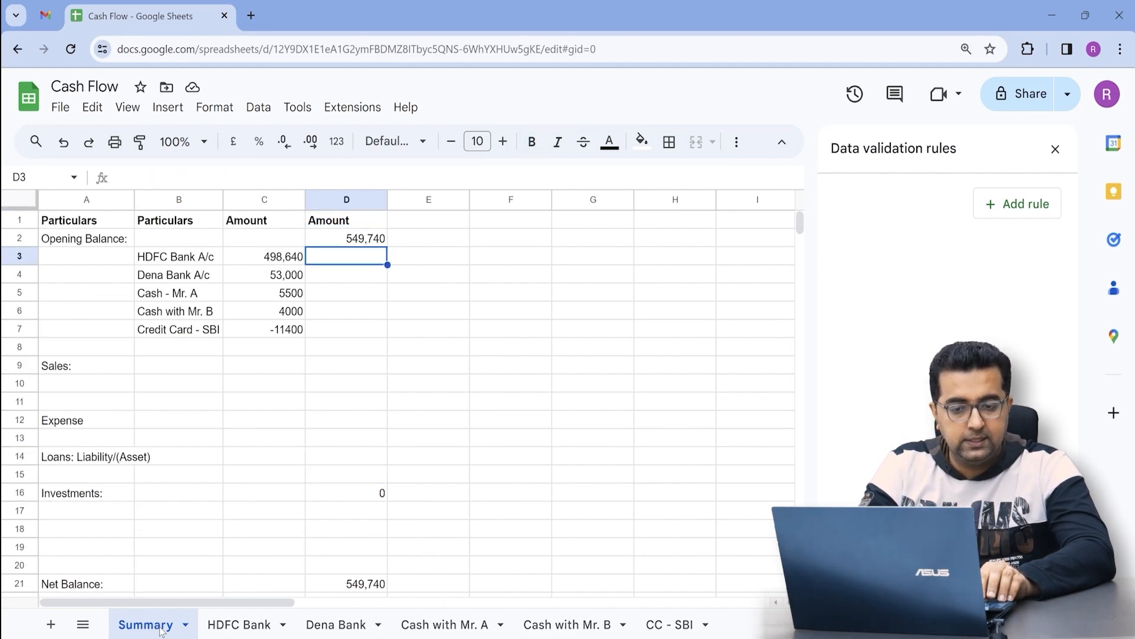
In the Sales amount cell D9 of the Summary sheet, start a SUMIF formula with column G of HDFC Bank as its range.
key("Down")
key("Down")
key("Left")
key("Down")
key("Down")
key("Down")
key("Down")
key("Right")
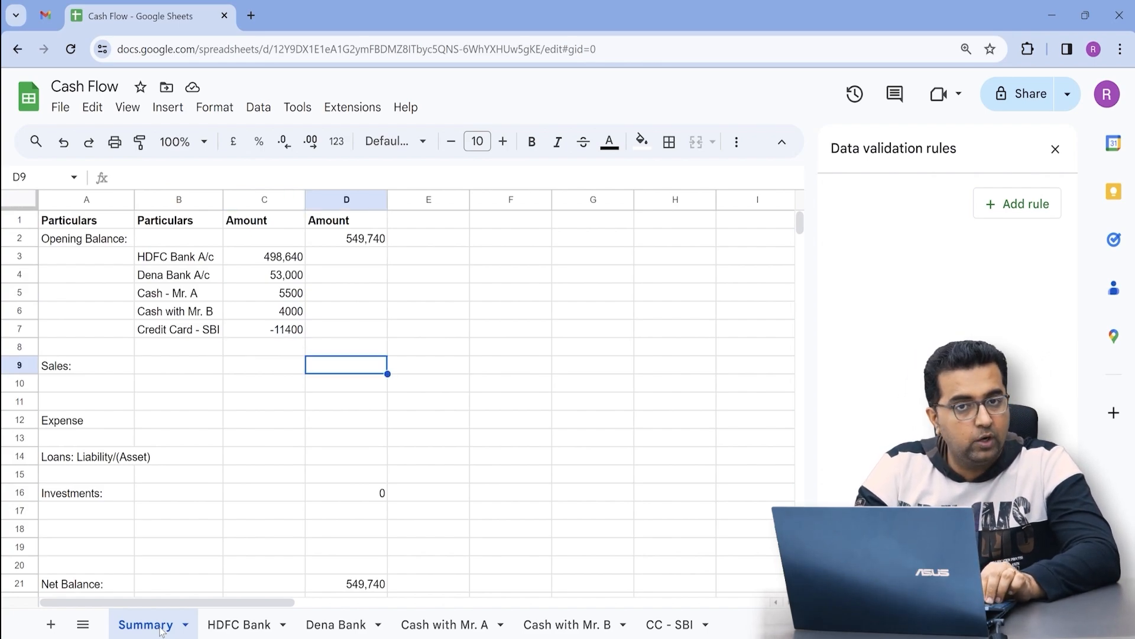
type("=s")
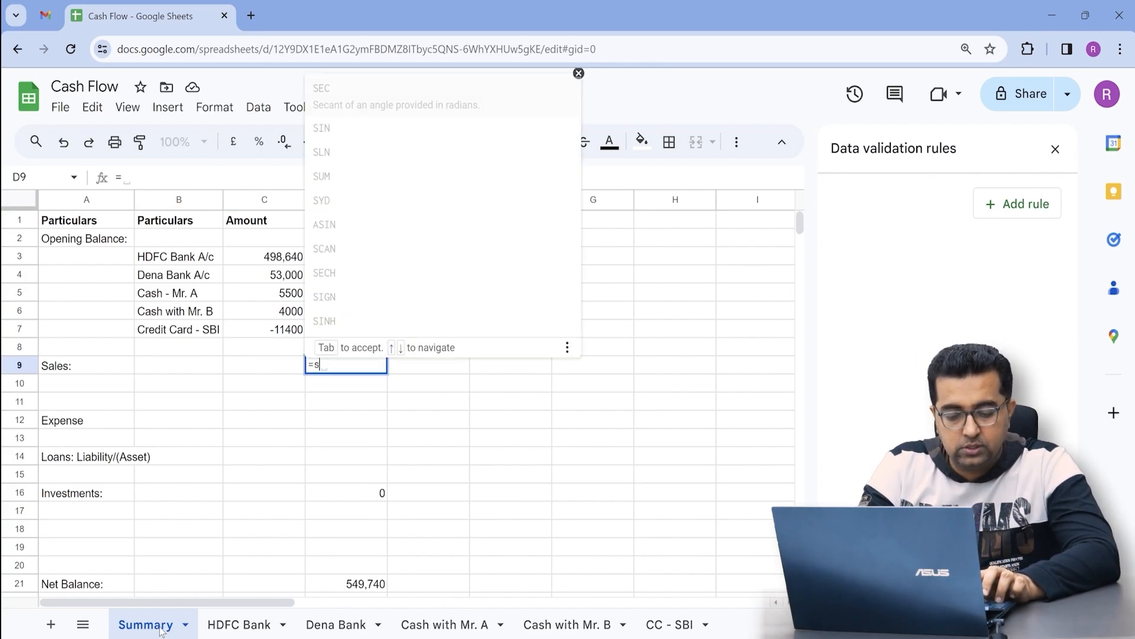
type("umif")
key("Tab")
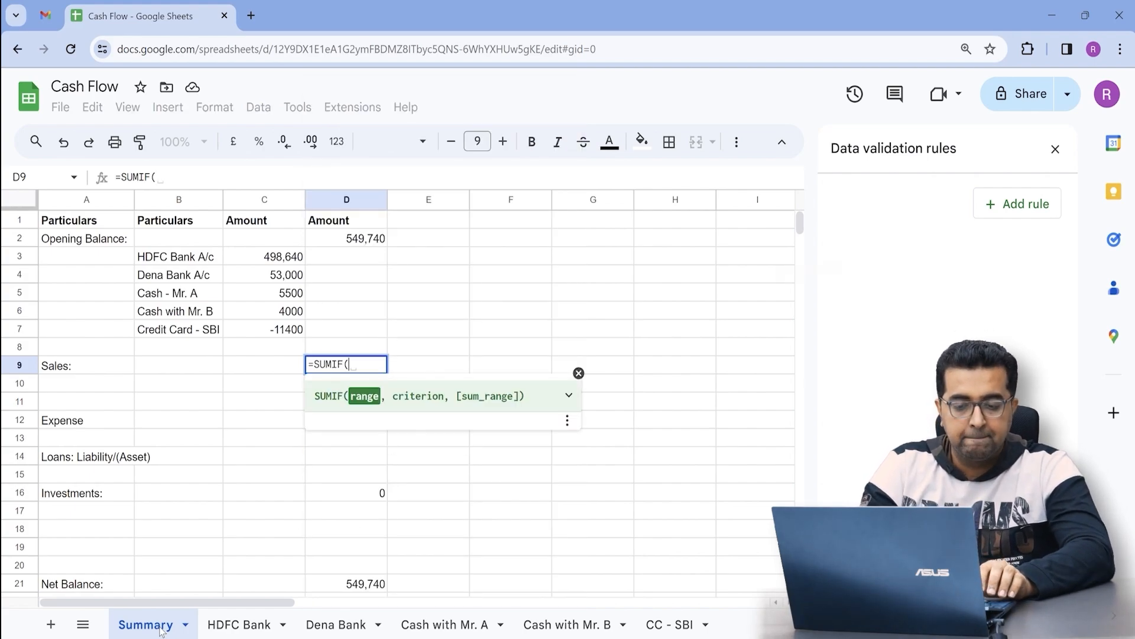
left_click(238, 624)
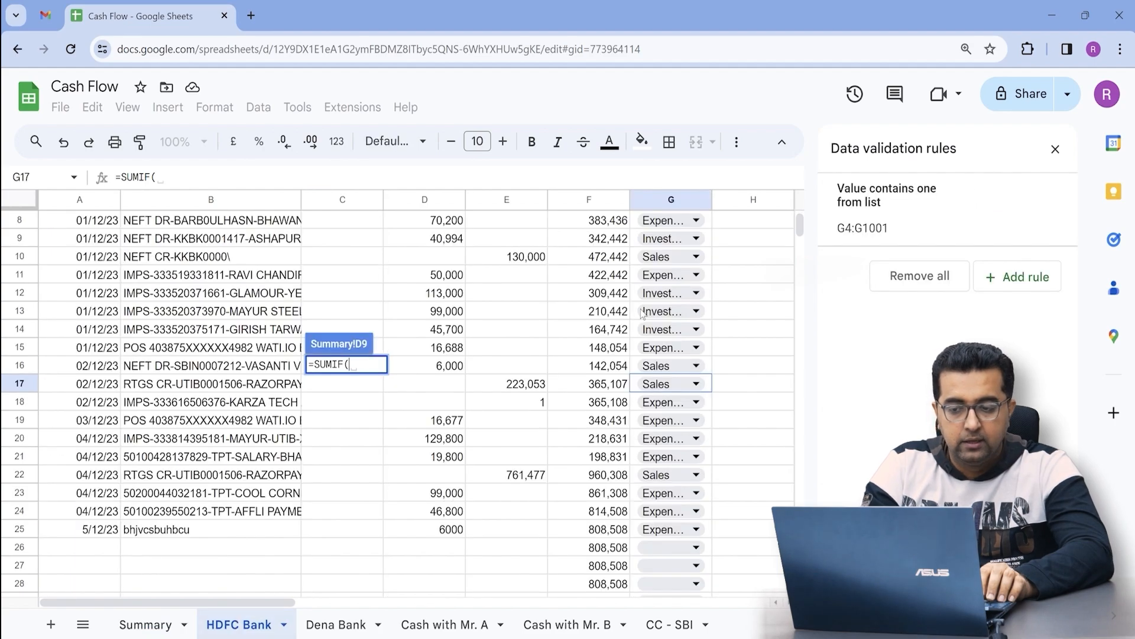
left_click(660, 199)
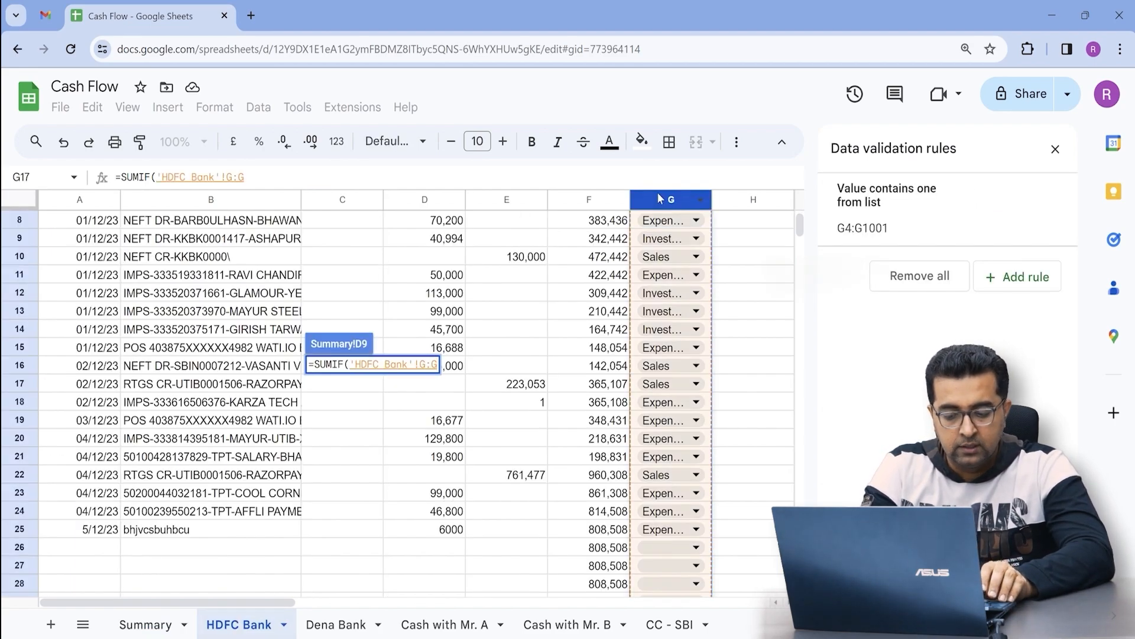
type(", ")
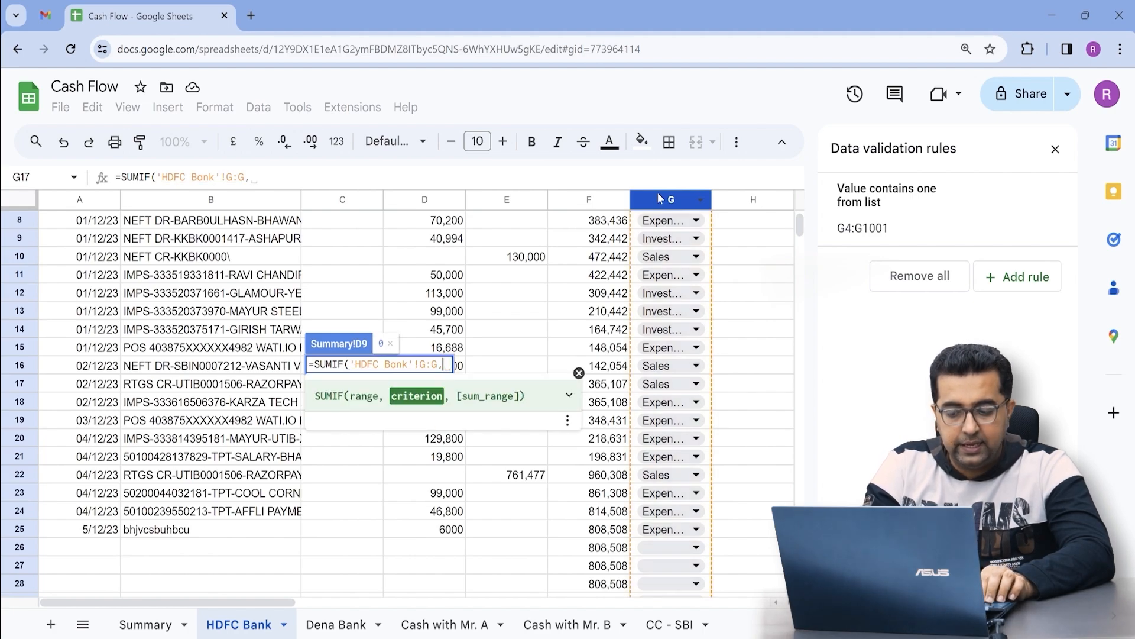
type("\"")
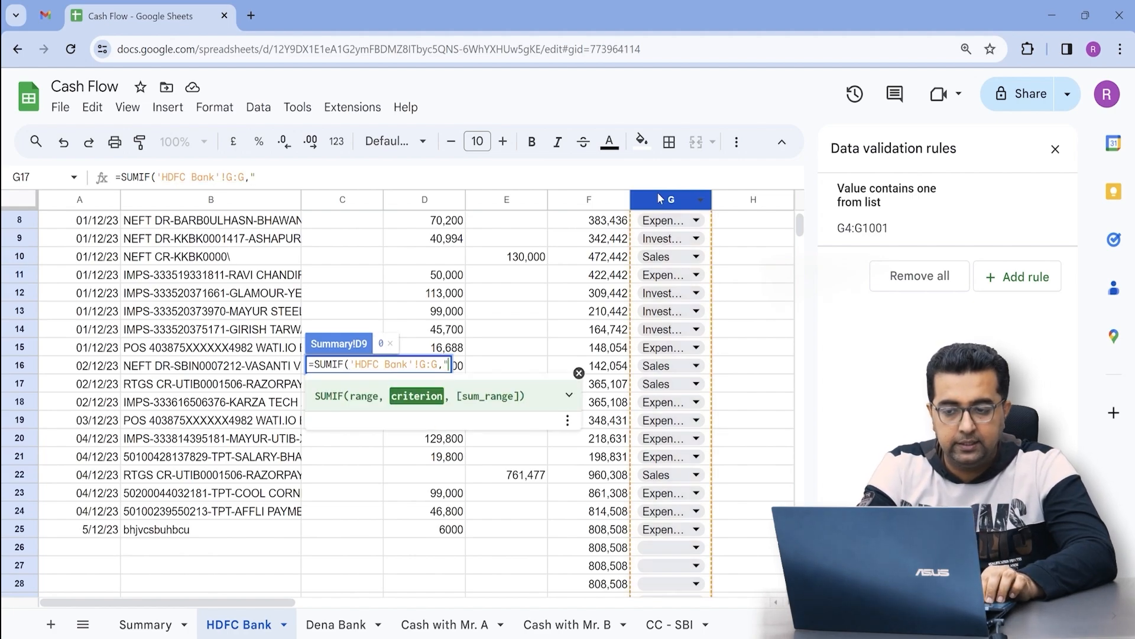
type("Sales")
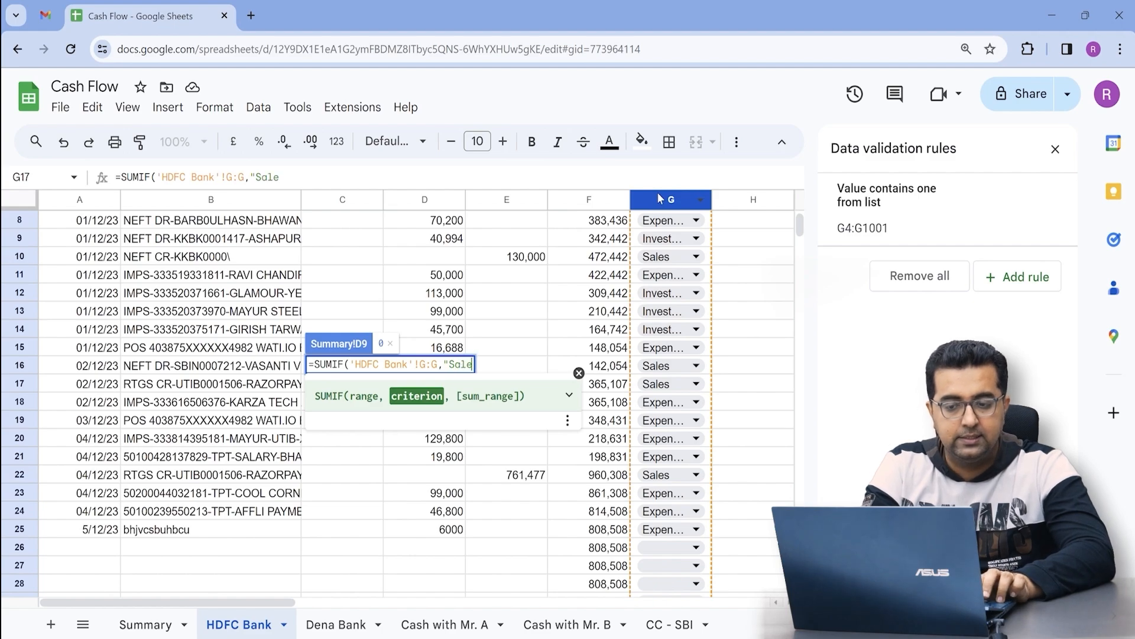
key("BackSpace")
key("BackSpace")
key("BackSpace")
key("BackSpace")
key("BackSpace")
key("BackSpace")
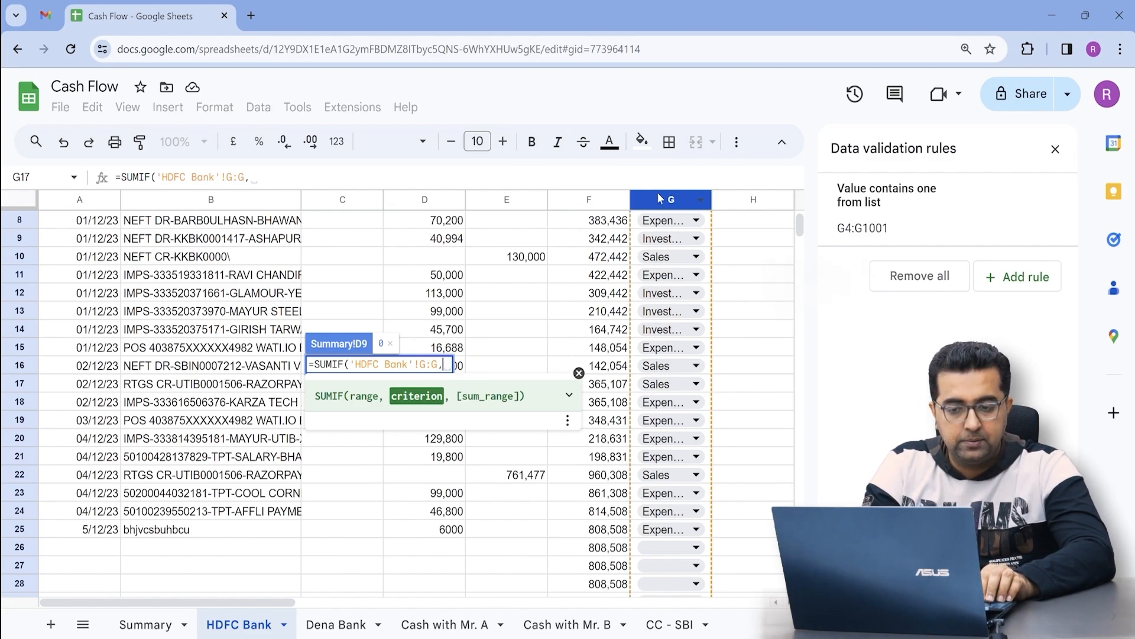
key("Left")
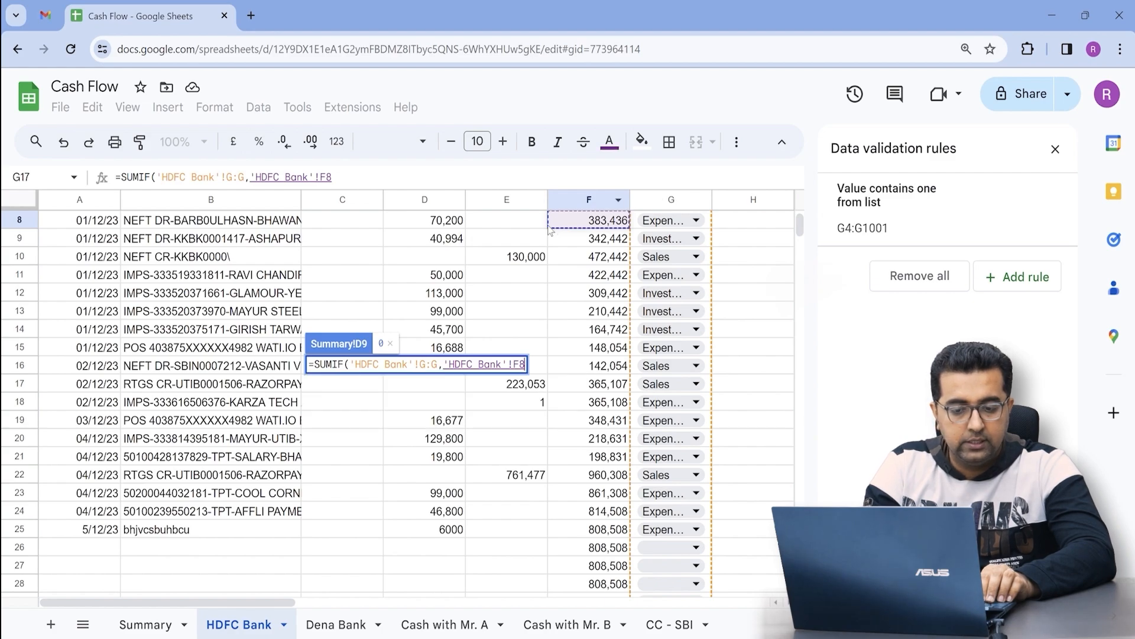
left_click(168, 621)
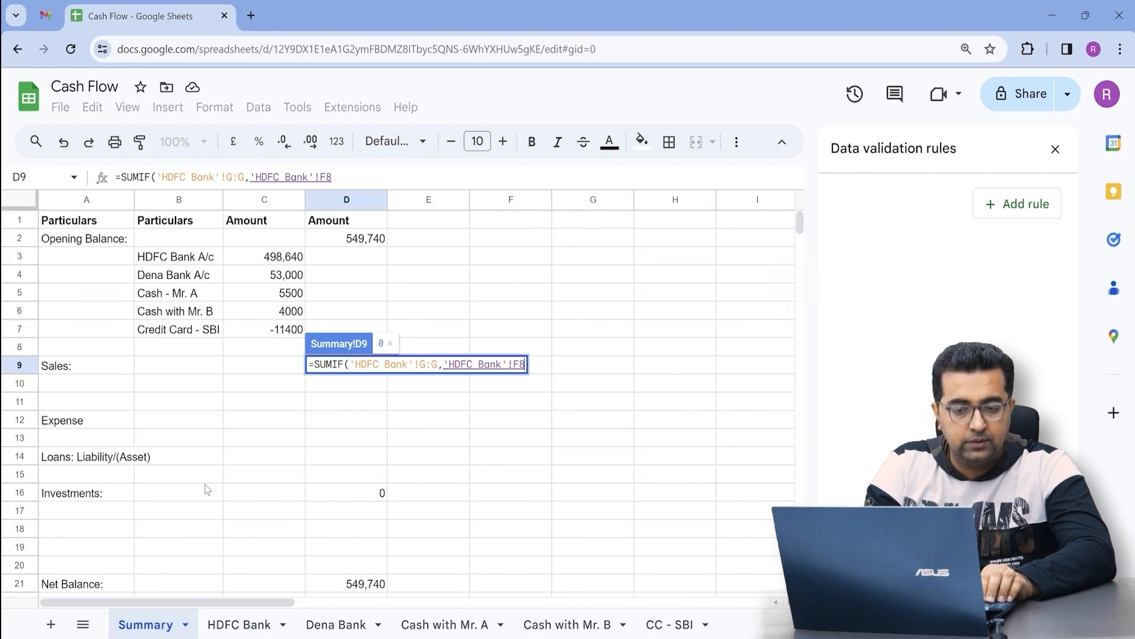
left_click(104, 371)
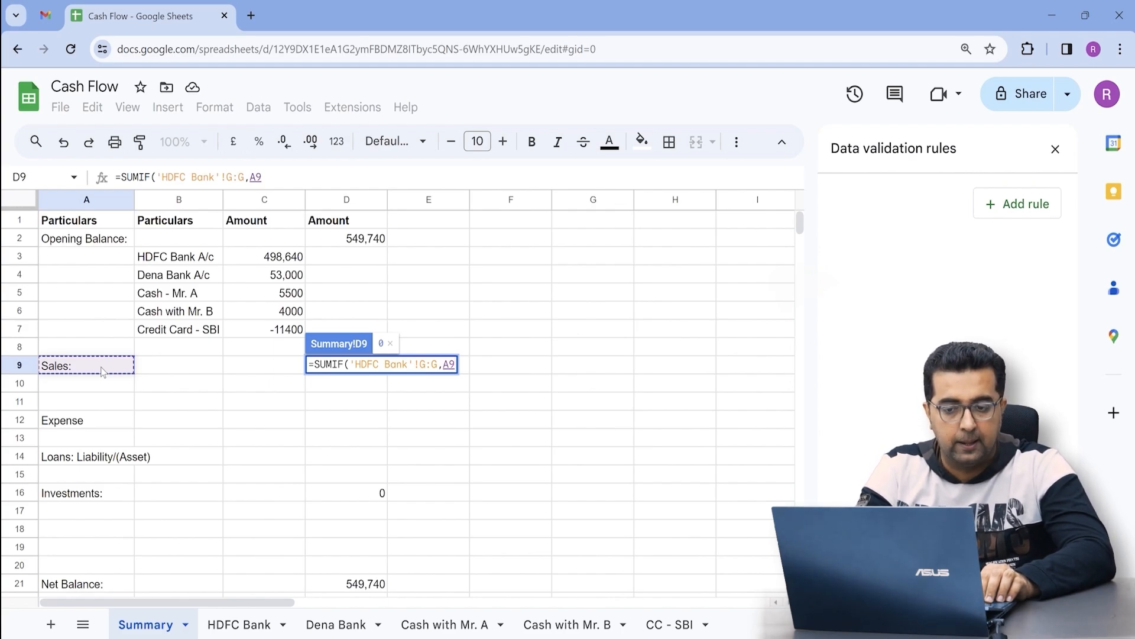
type(",")
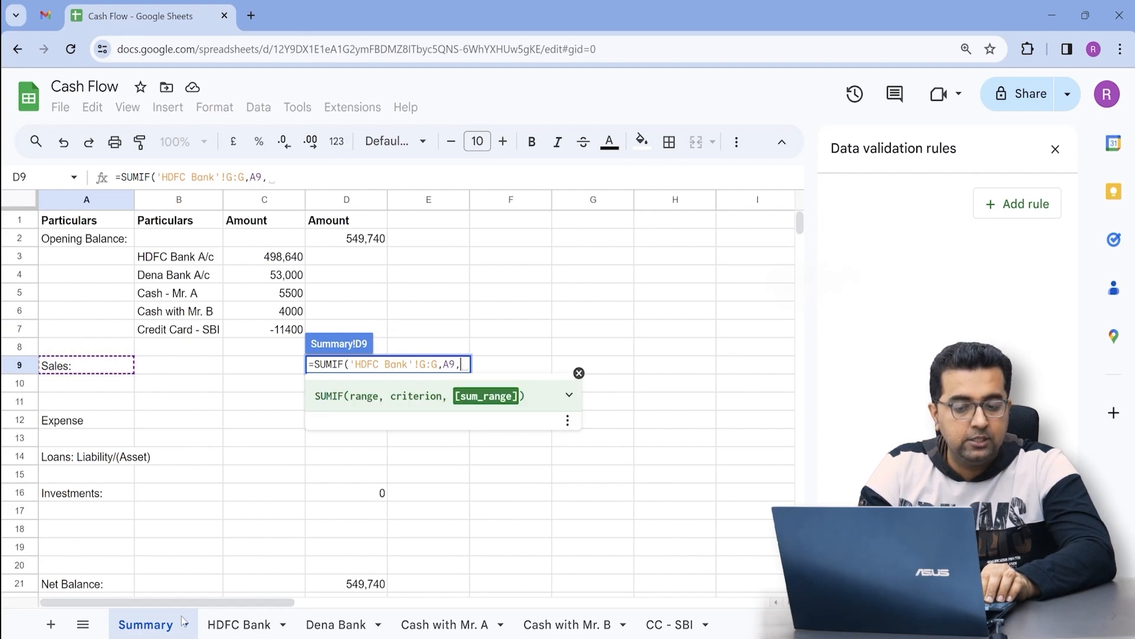
left_click(235, 630)
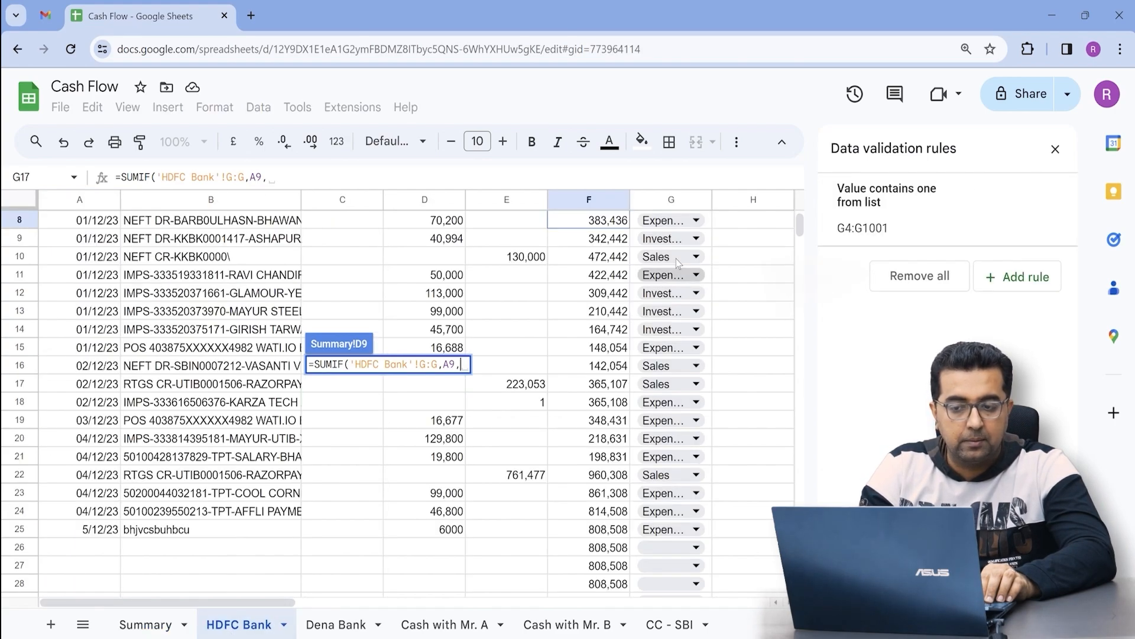
left_click(511, 201)
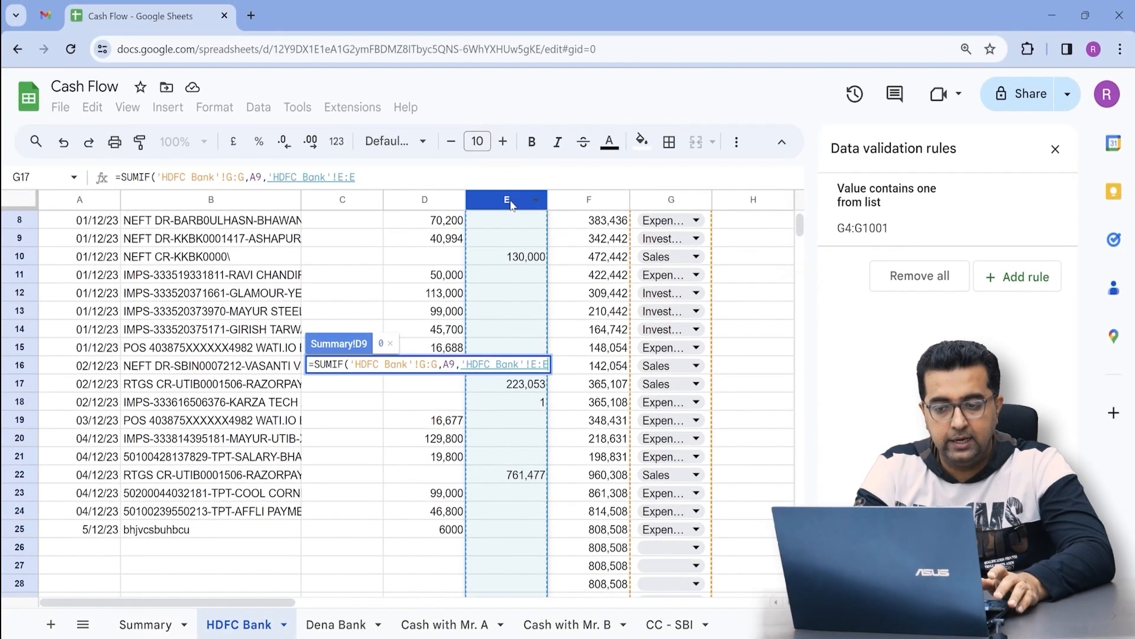
key("Escape")
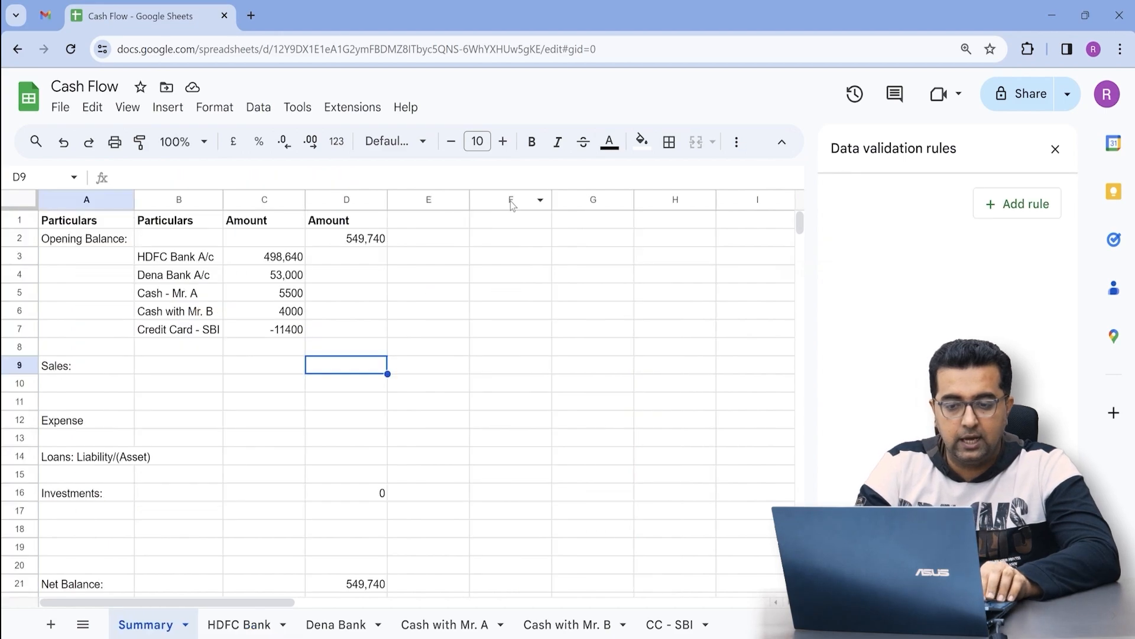
In the Summary sheet's Sales amount cell D9, enter a SUMIF totalling HDFC Bank column E where column G is "Sales".
type("=")
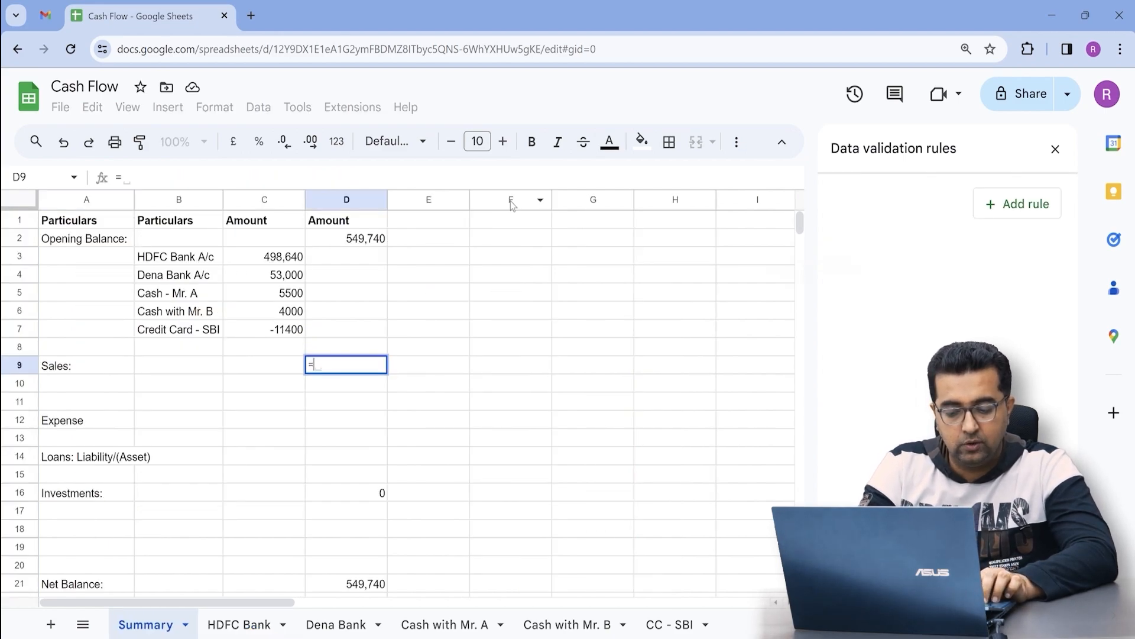
type("sumif(")
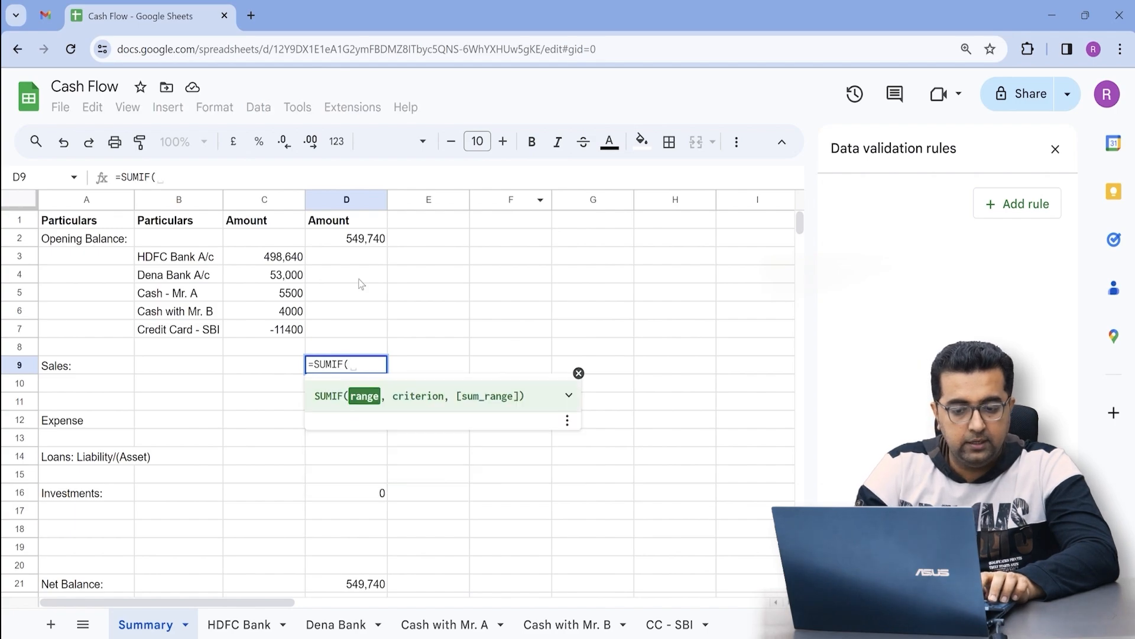
left_click(237, 626)
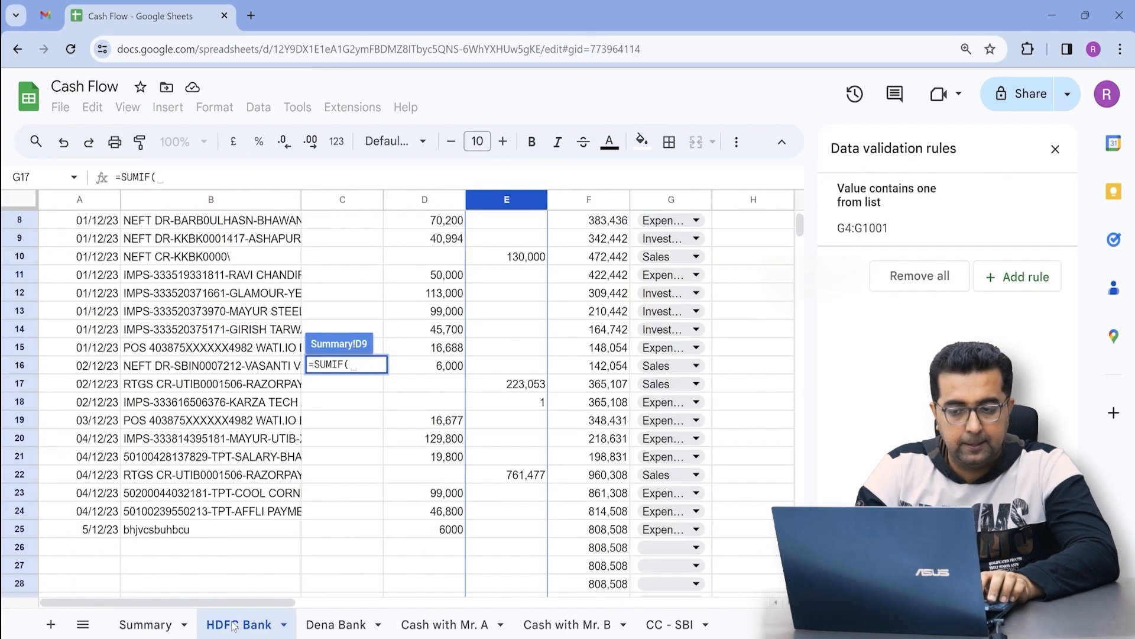
left_click(589, 200)
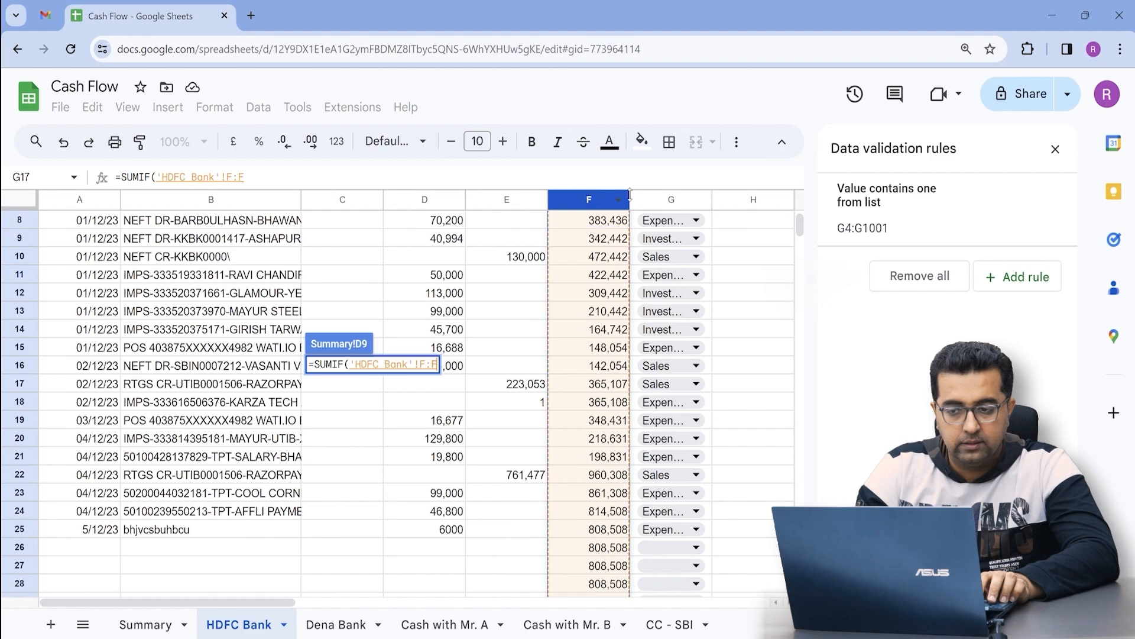
left_click(667, 201)
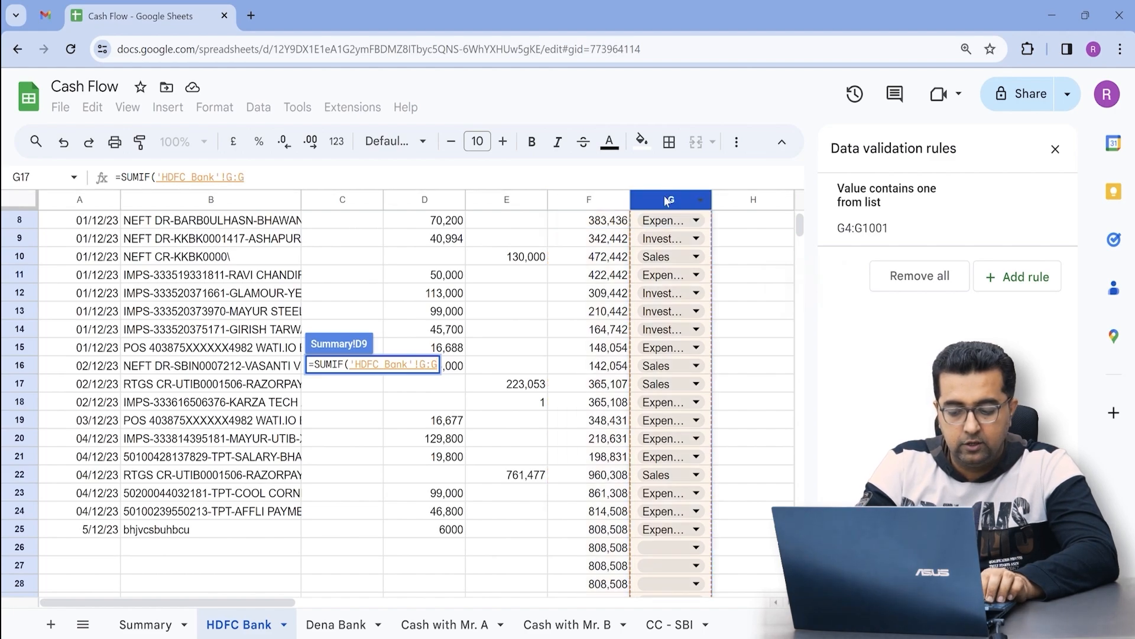
type(",\"Sale")
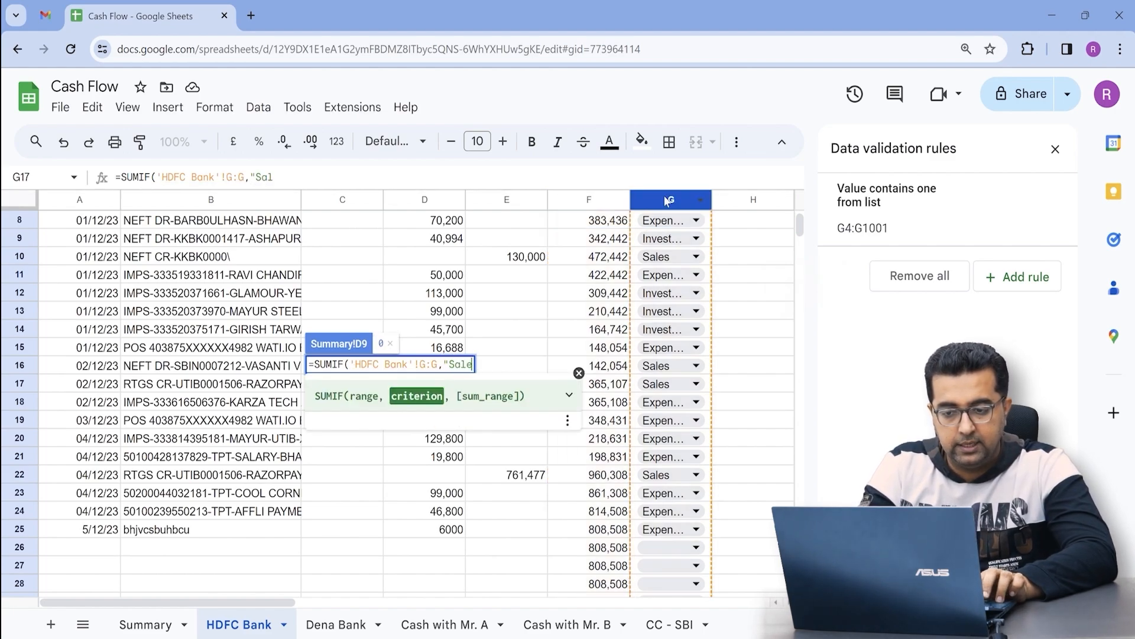
type("s\"")
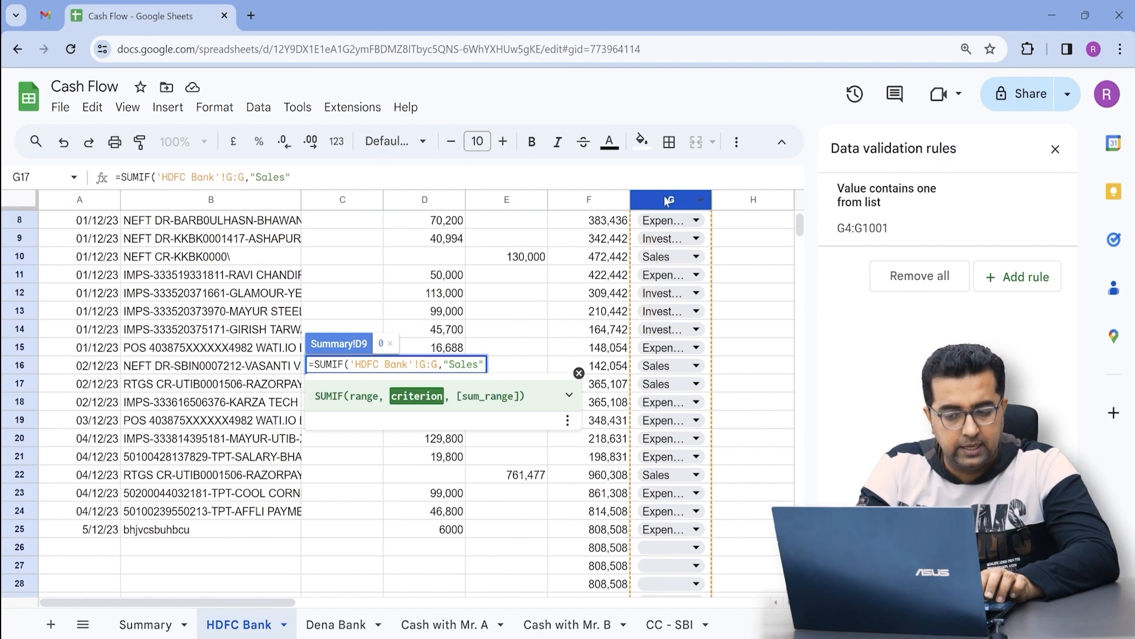
type(",")
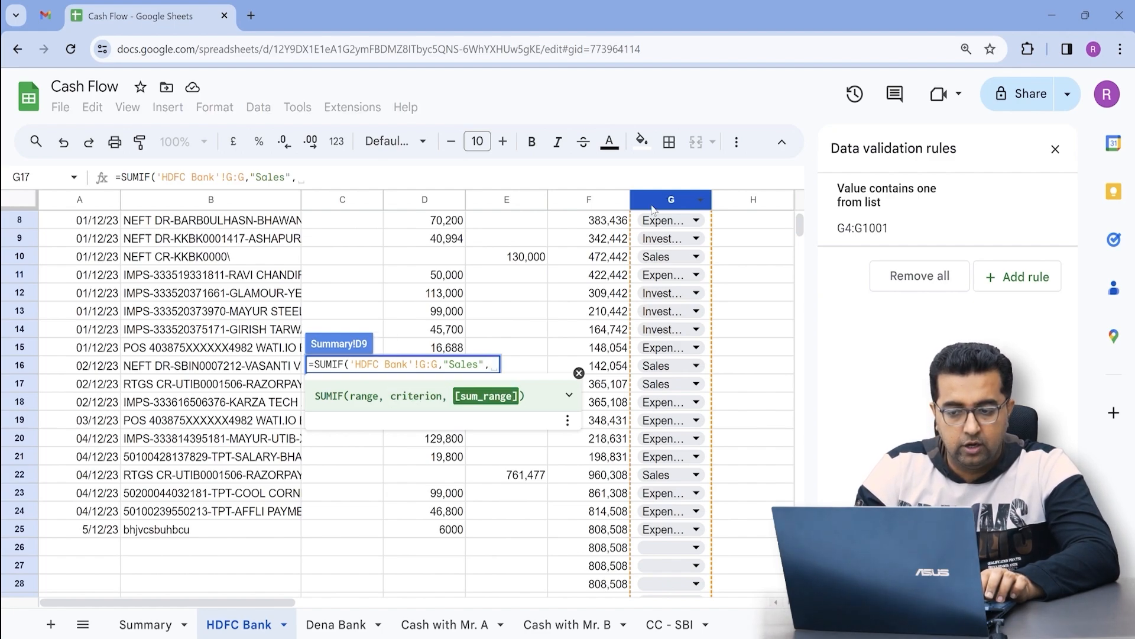
left_click(495, 201)
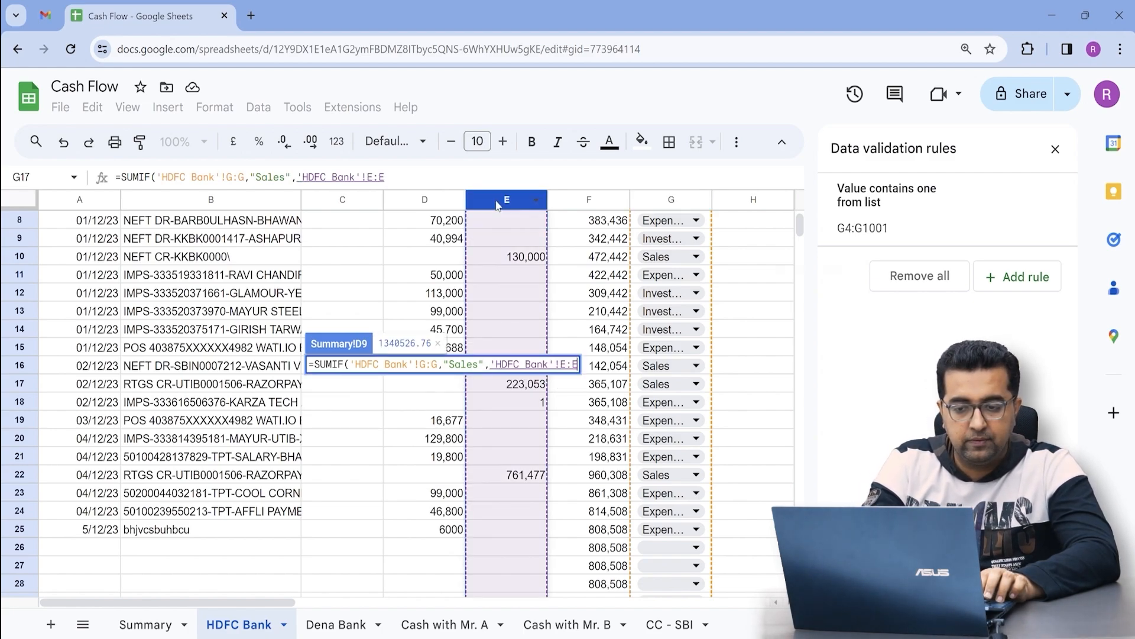
type(")")
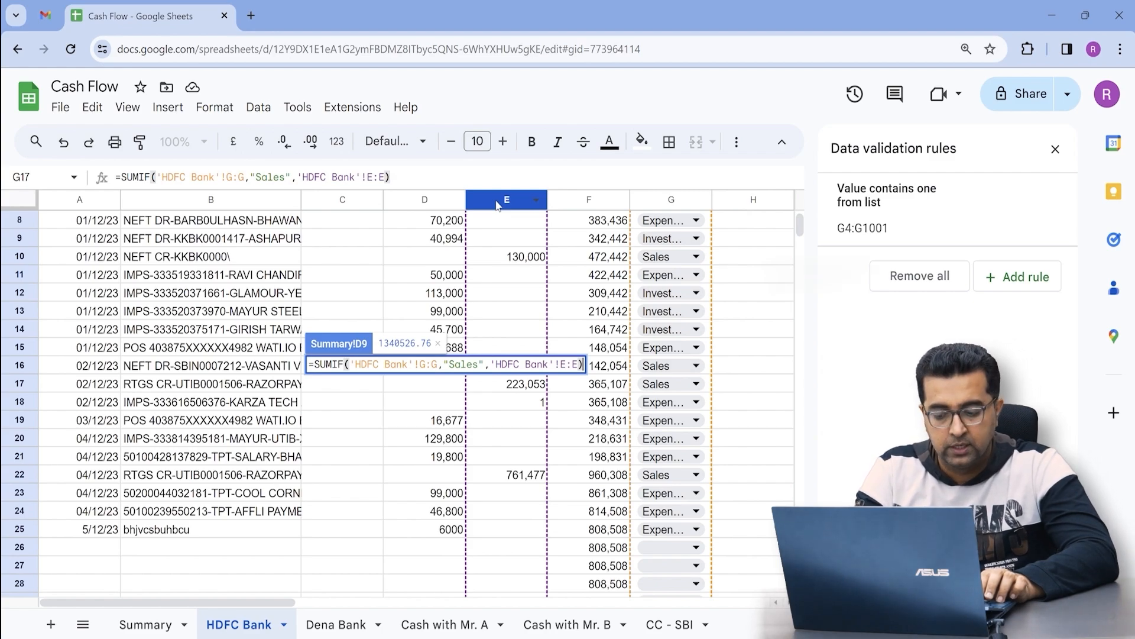
Extend the D9 formula by subtracting a SUMIF of HDFC Bank column D where column G is "Sales".
type("-")
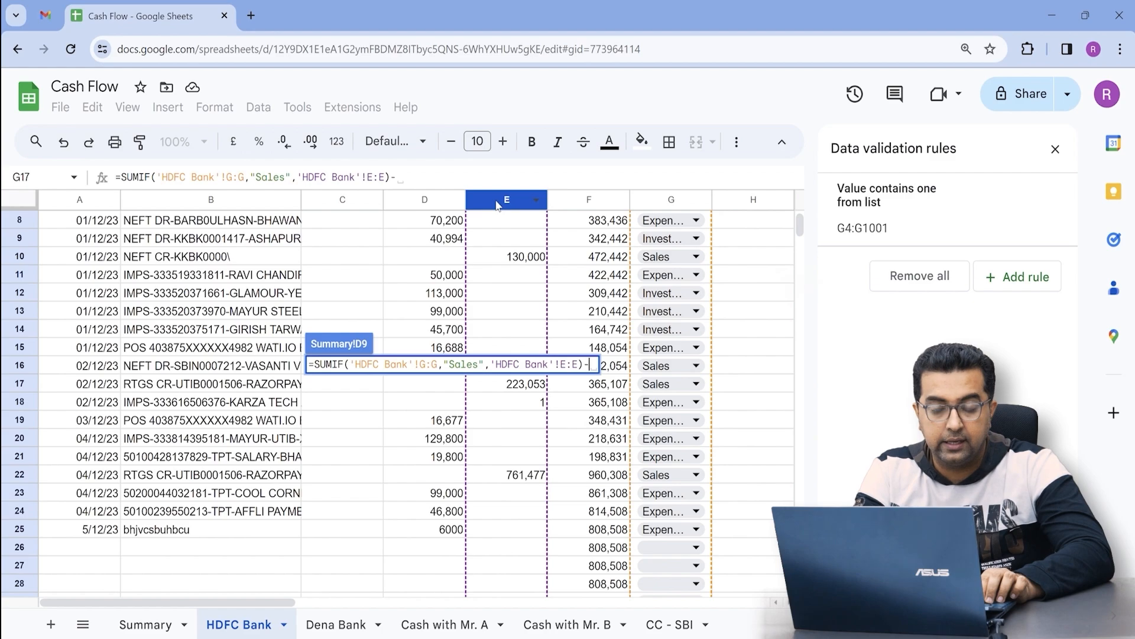
type("SUMIF(")
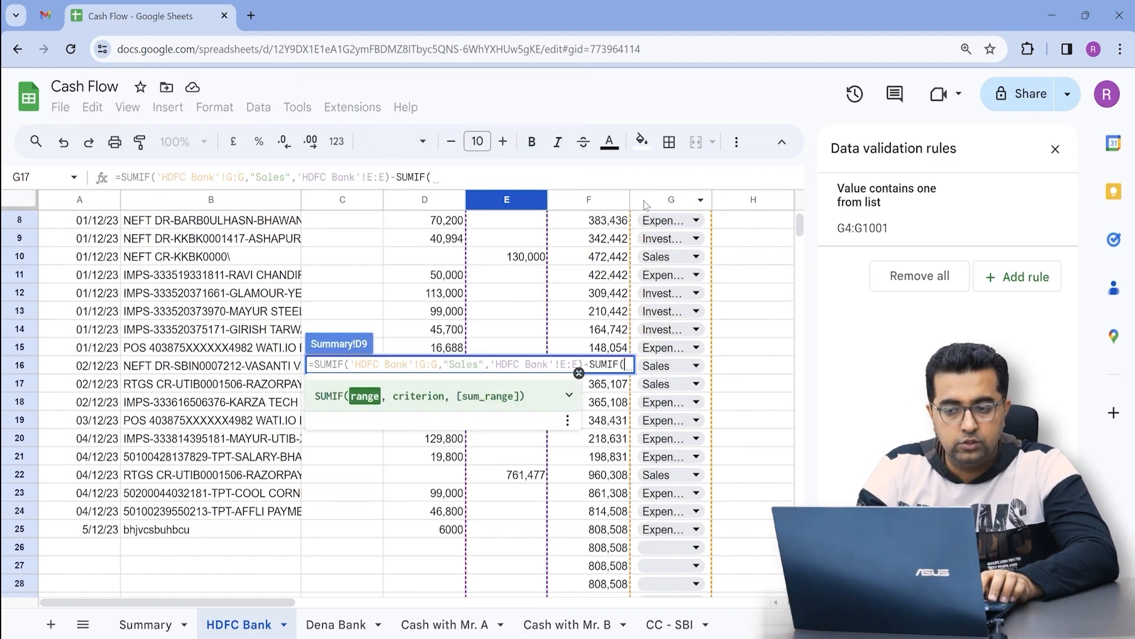
left_click(672, 201)
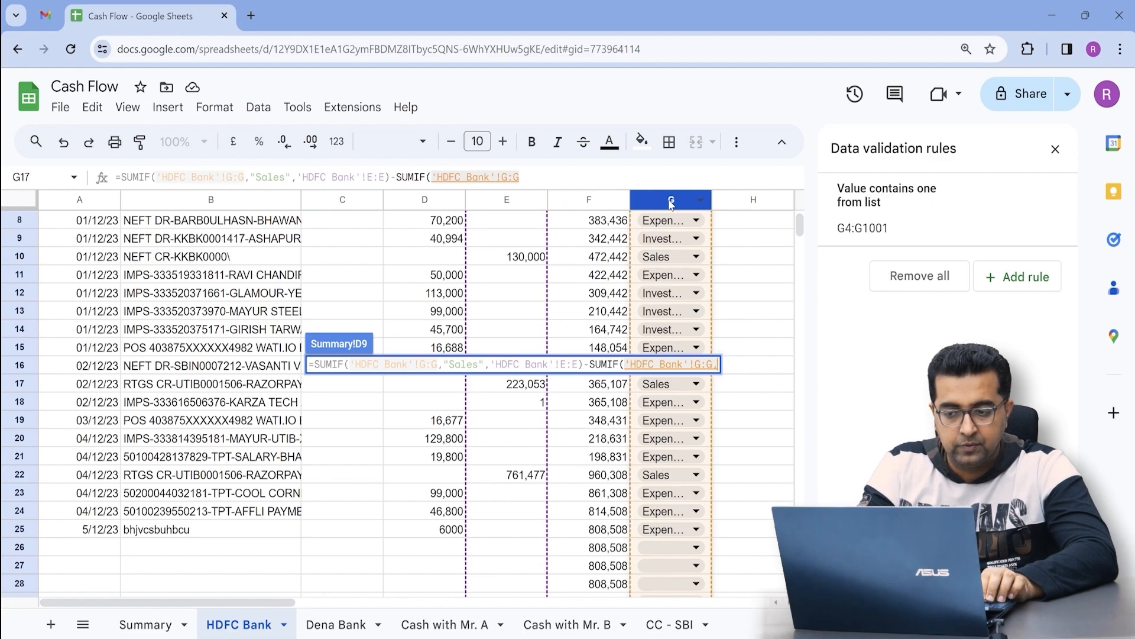
type(",\"Sales")
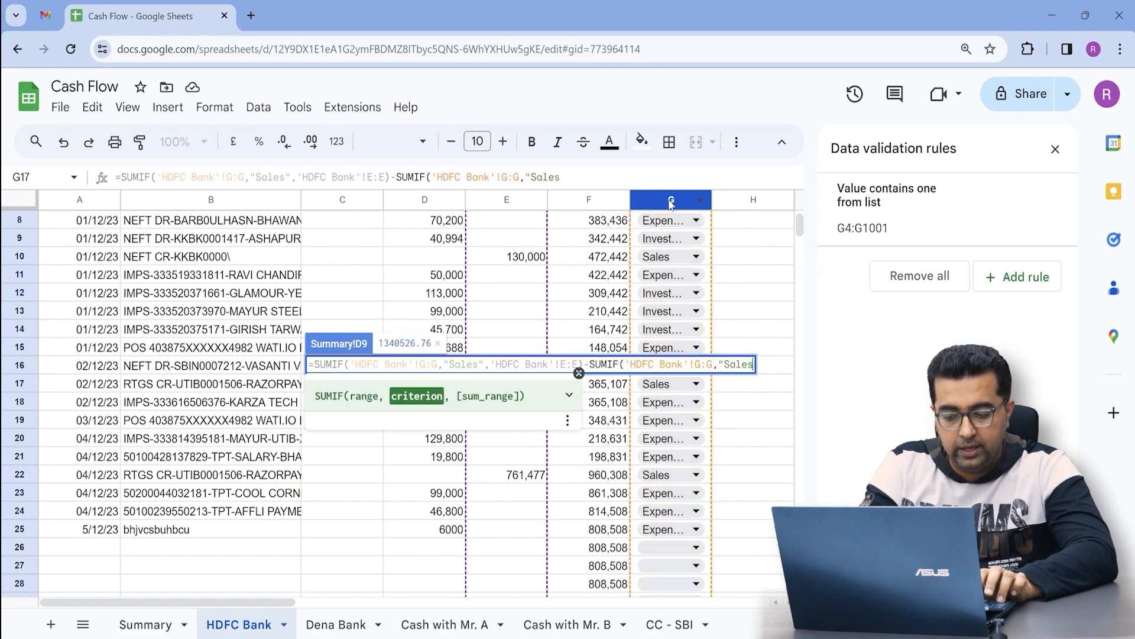
type("\",")
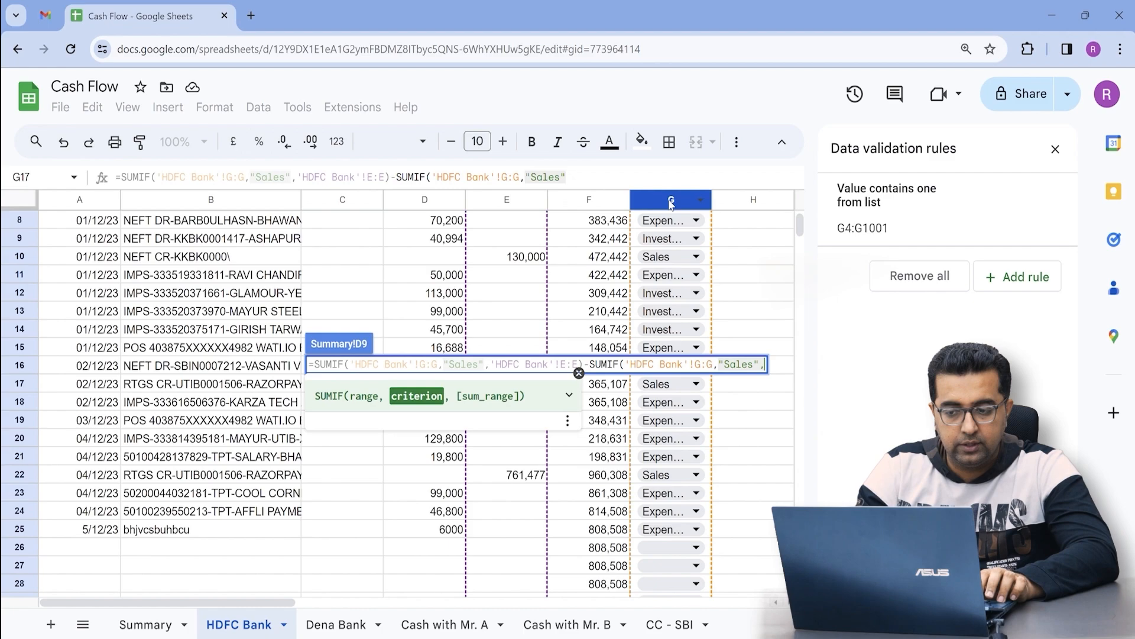
left_click(424, 200)
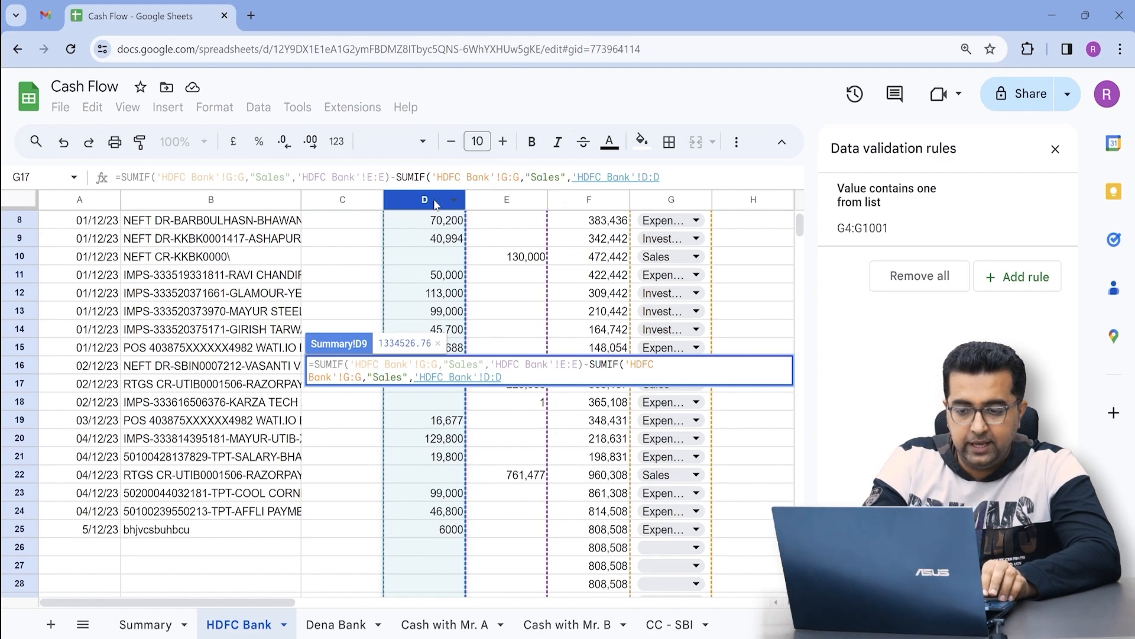
type(")")
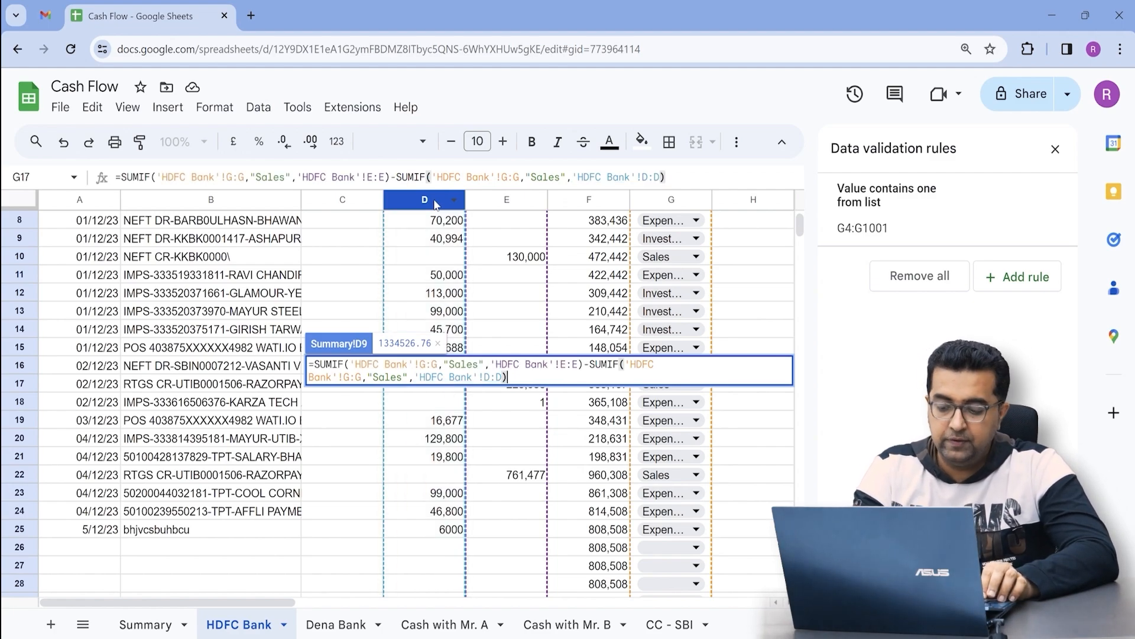
Extend the Summary D9 formula by adding a SUMIF of Dena Bank column E where column G is "Sales".
type("+")
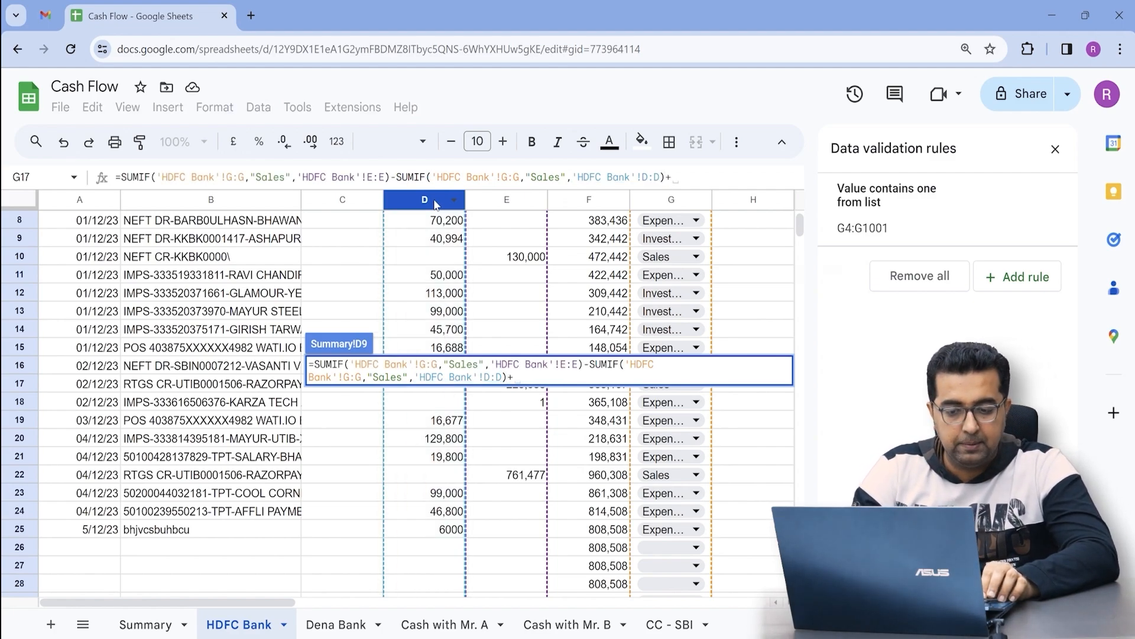
left_click(341, 630)
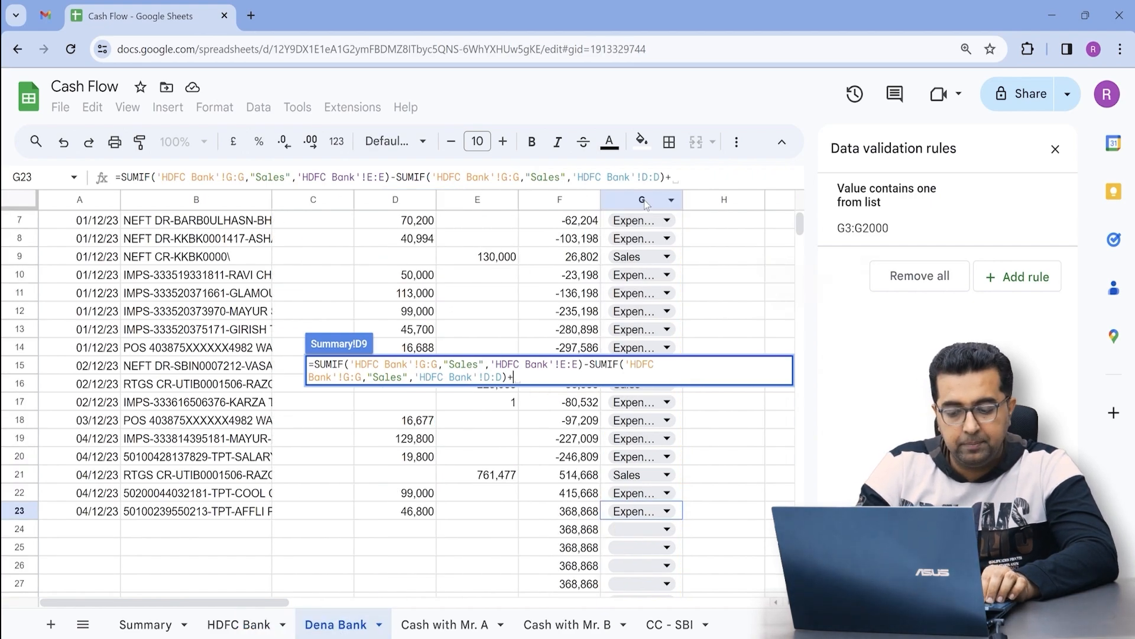
type("SUMIF(")
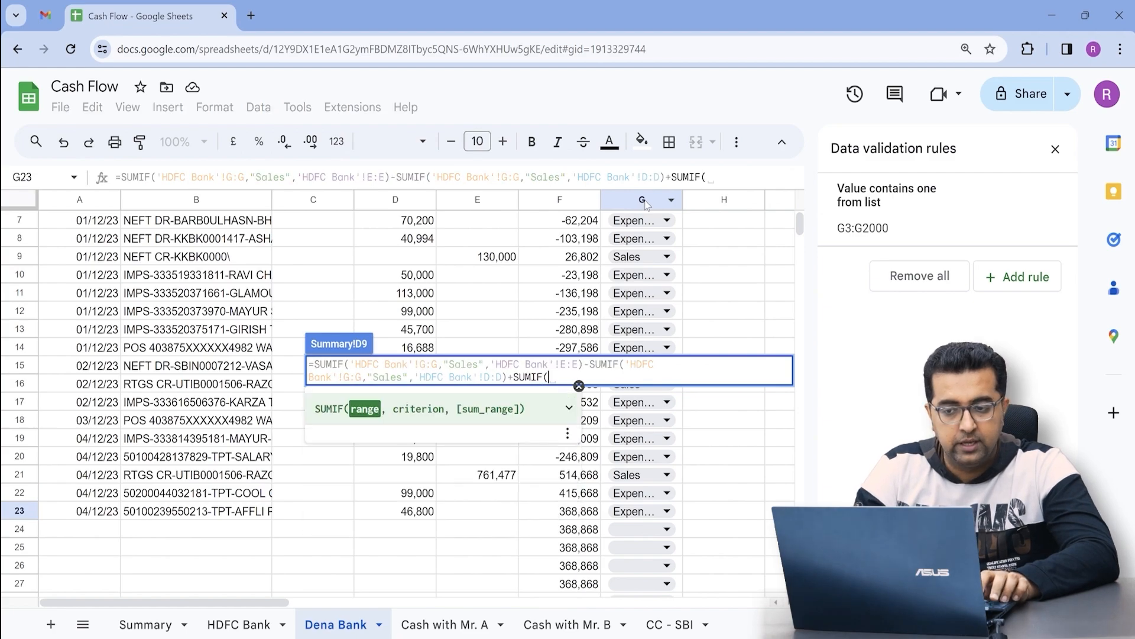
left_click(645, 204)
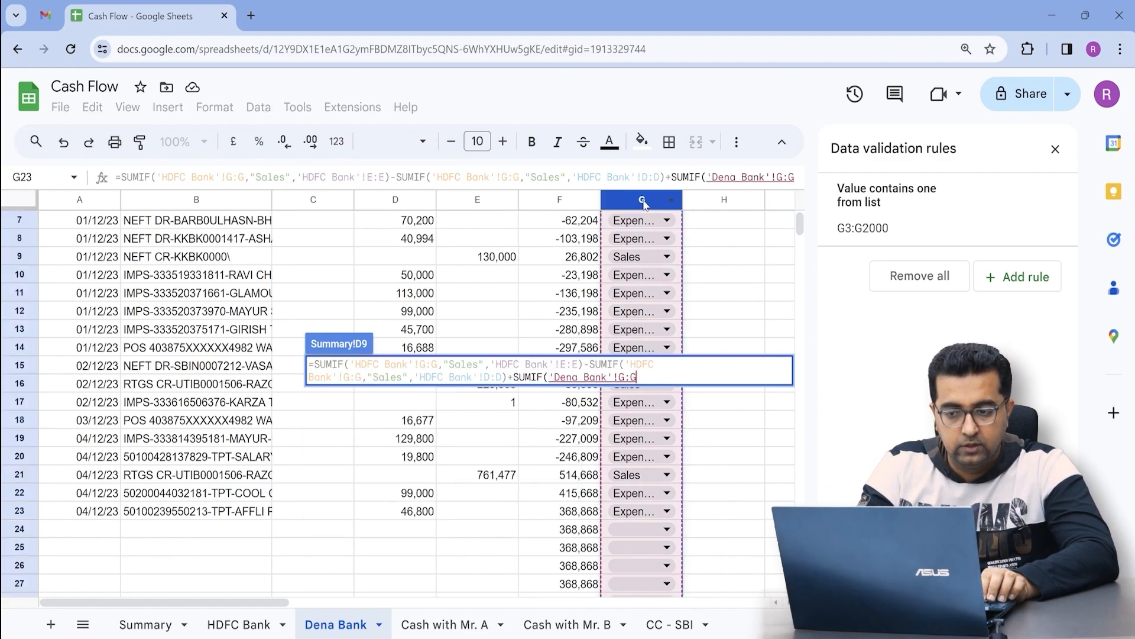
type(",\"Sales")
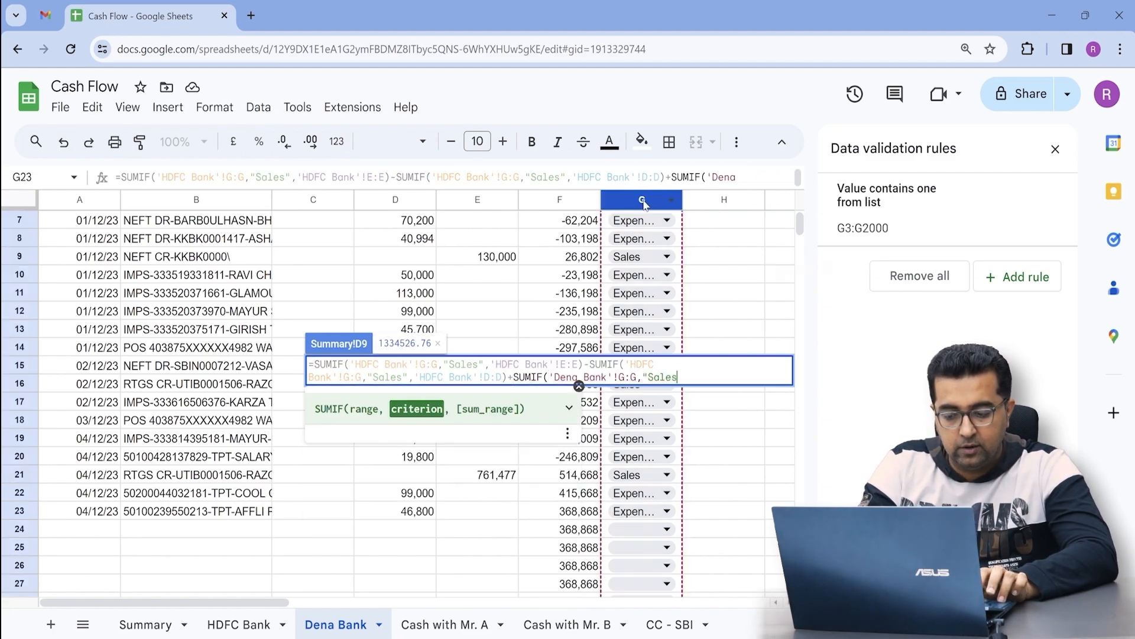
type("\"")
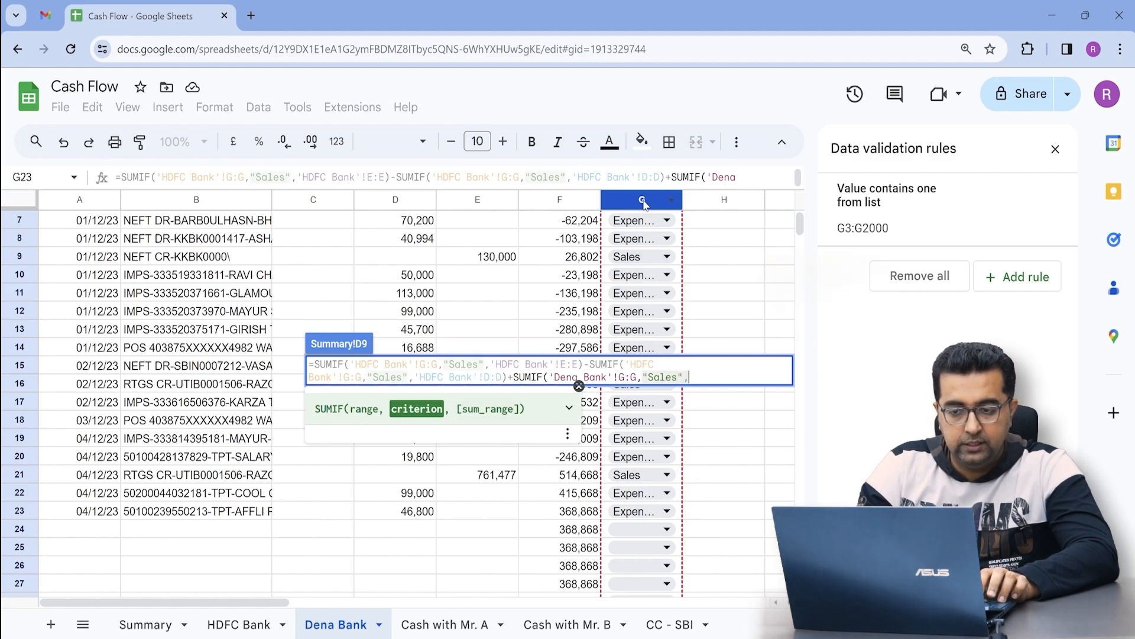
type(",")
left_click(478, 200)
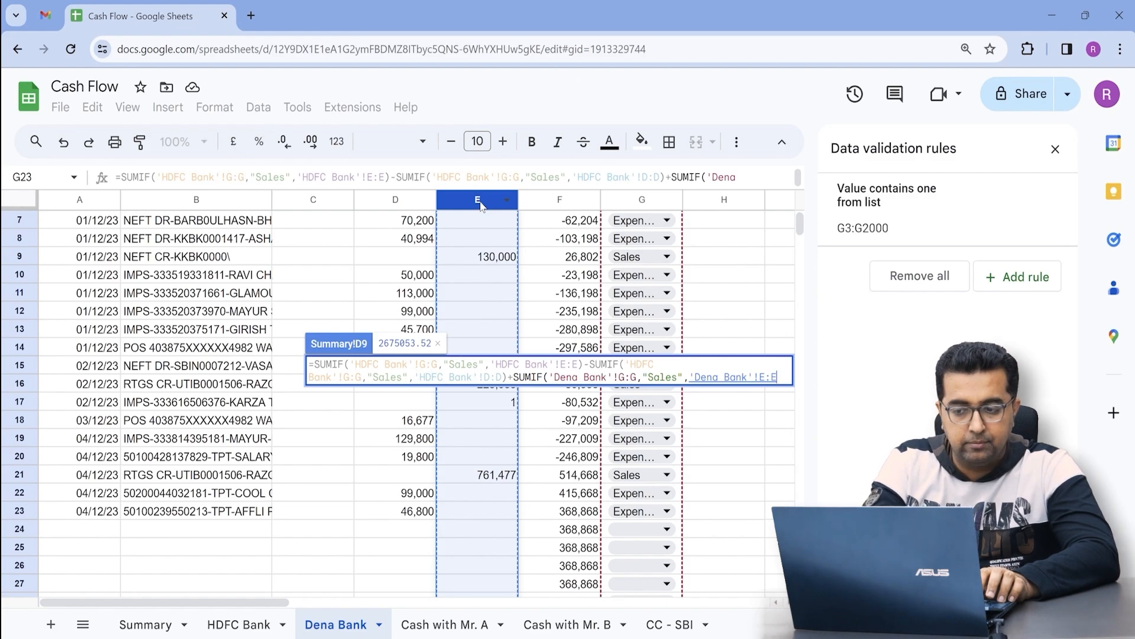
type(")")
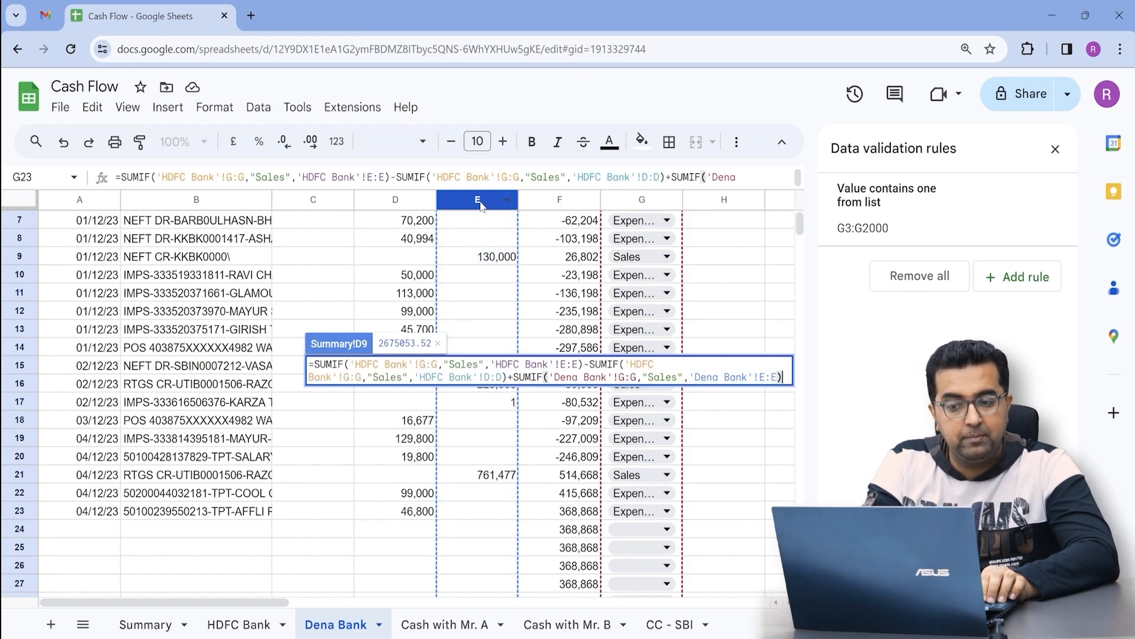
Subtract a SUMIF of Dena Bank column D where column G is "Sales" and commit the D9 formula.
type("-sumif")
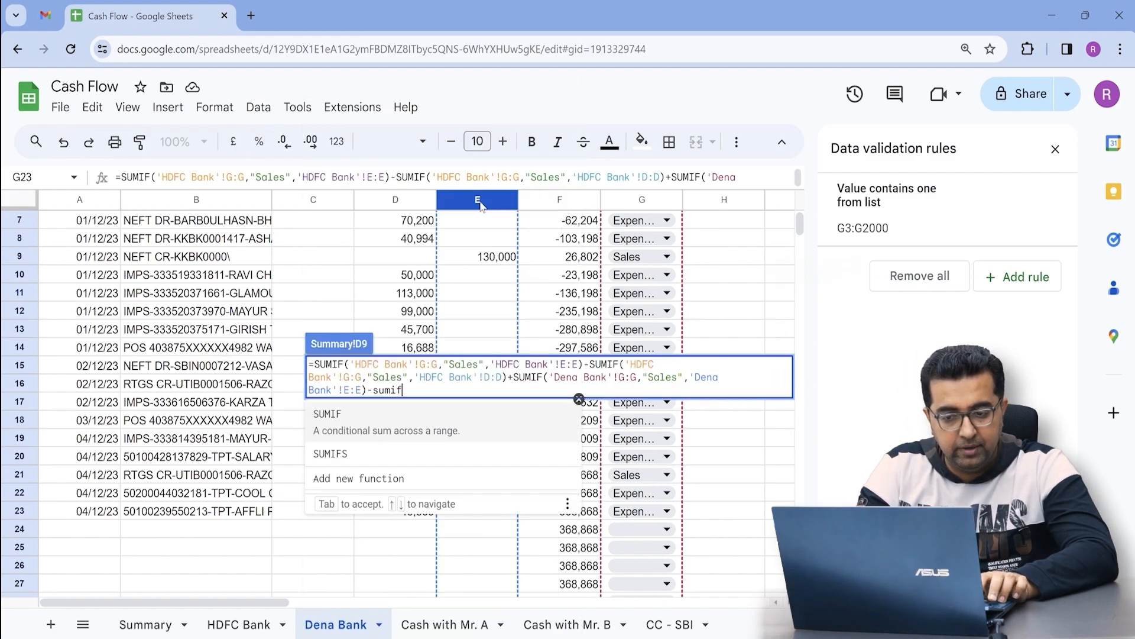
key("Tab")
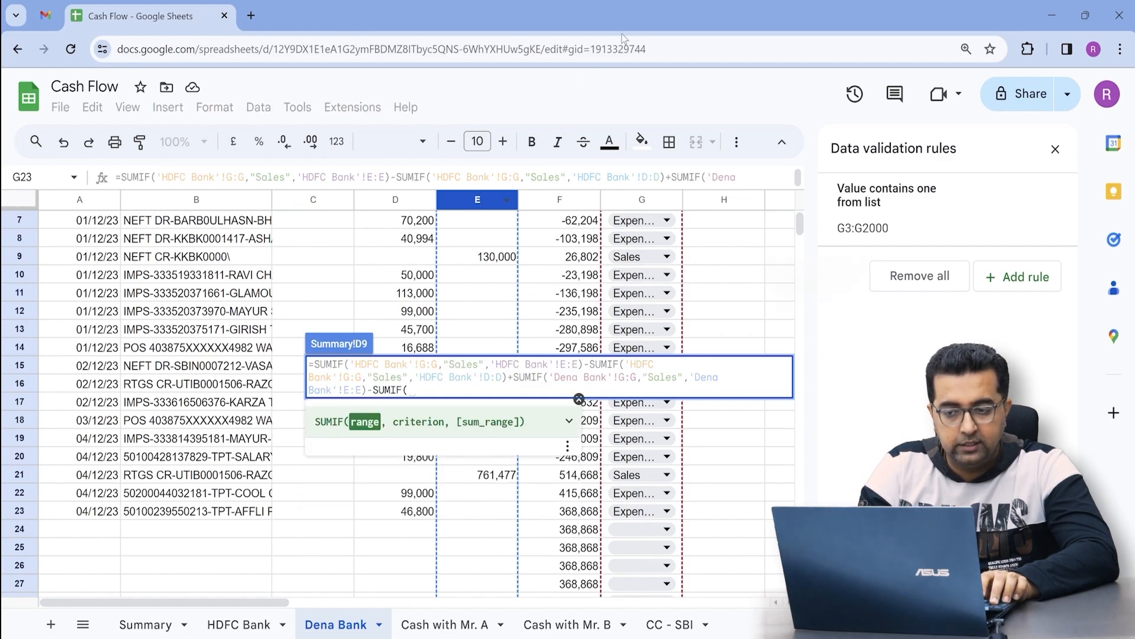
left_click(640, 201)
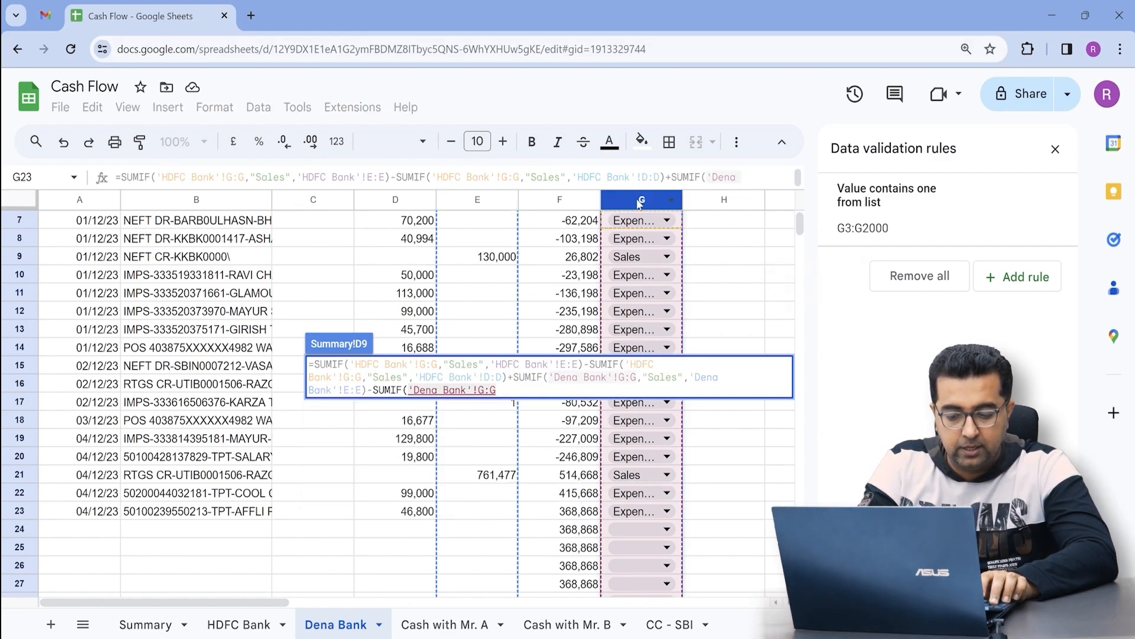
type(",")
type("\"Sales\"")
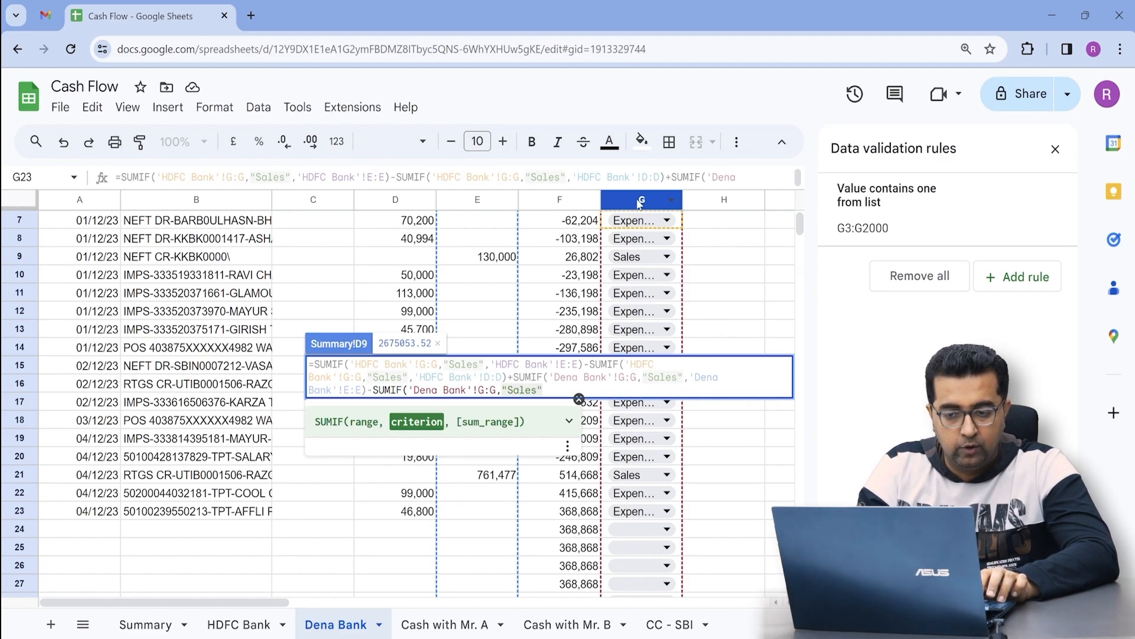
type(",")
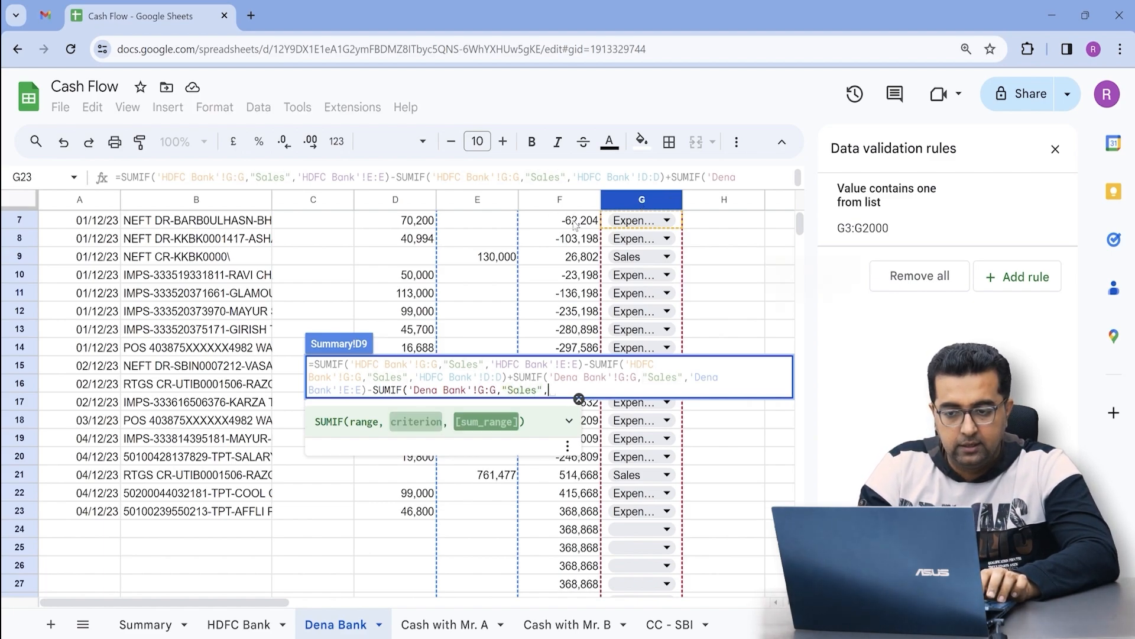
left_click(395, 200)
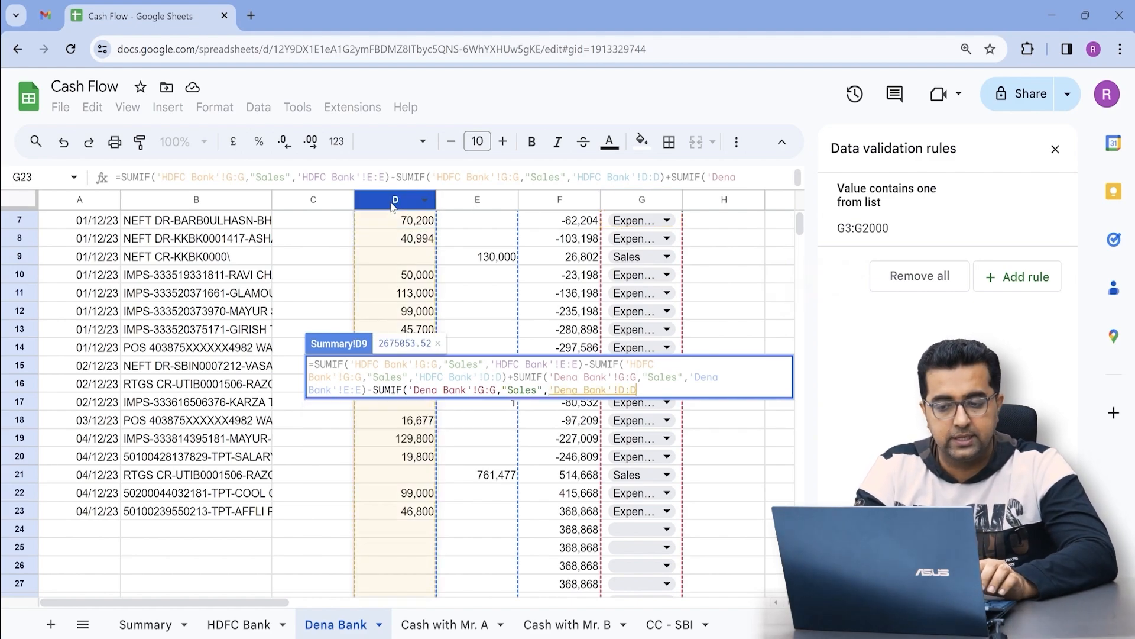
type(")")
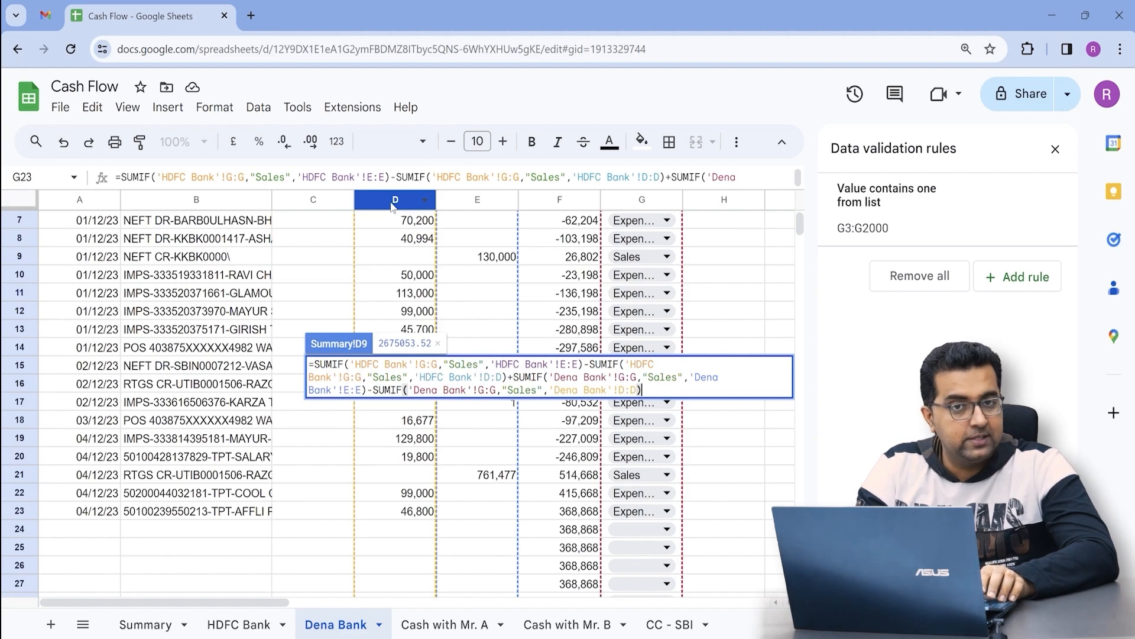
key("Return")
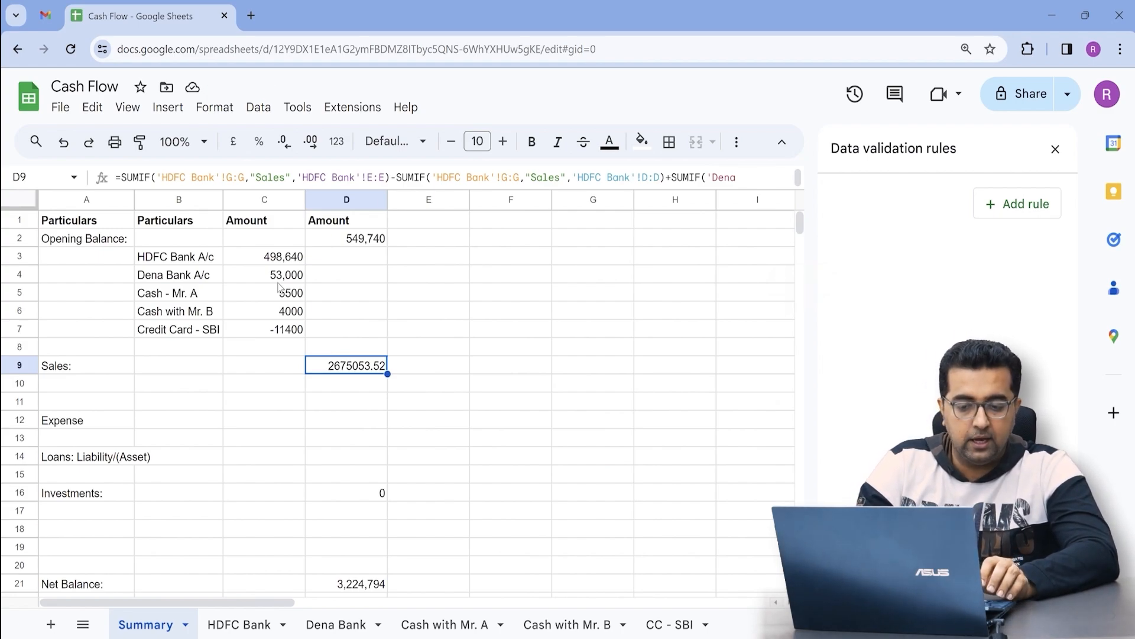
Enter 100000 in cell E26 of the HDFC Bank sheet and check the Sales amount on the Summary sheet.
left_click(231, 625)
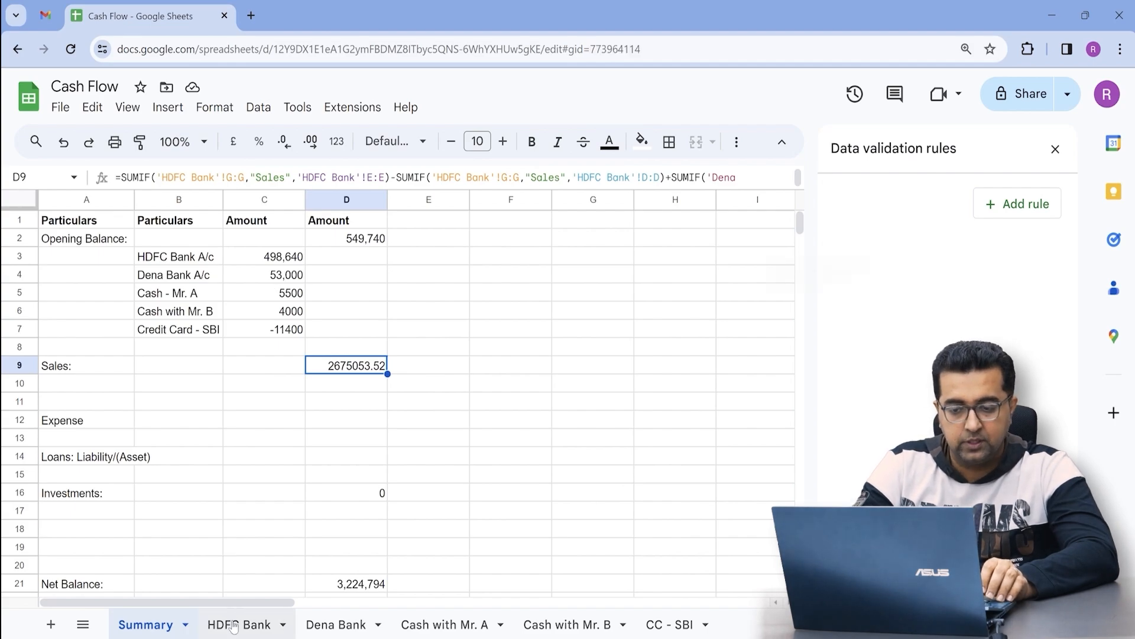
key("Down")
key("Down")
key("Down")
key("Down")
key("Down")
key("Down")
key("Down")
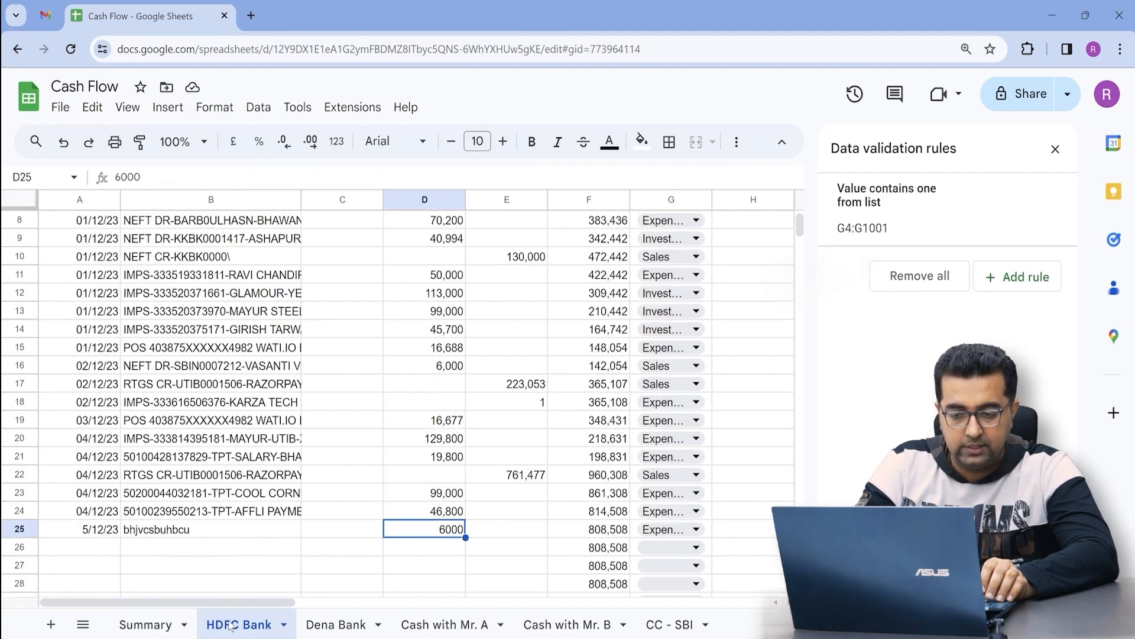
key("Right")
type("1")
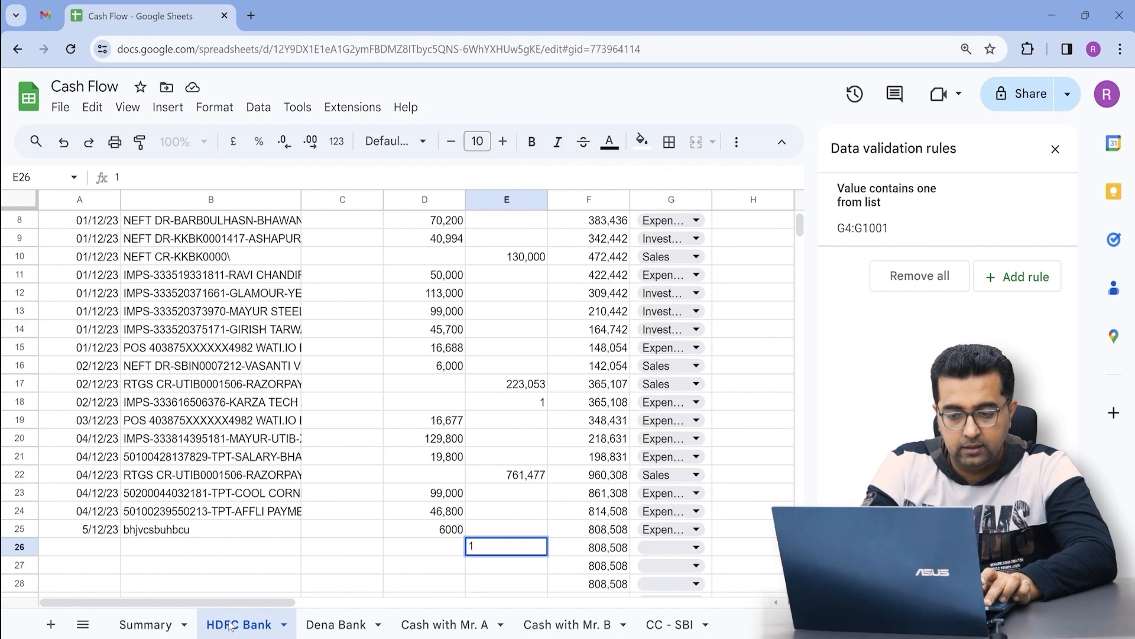
type("00000")
key("Return")
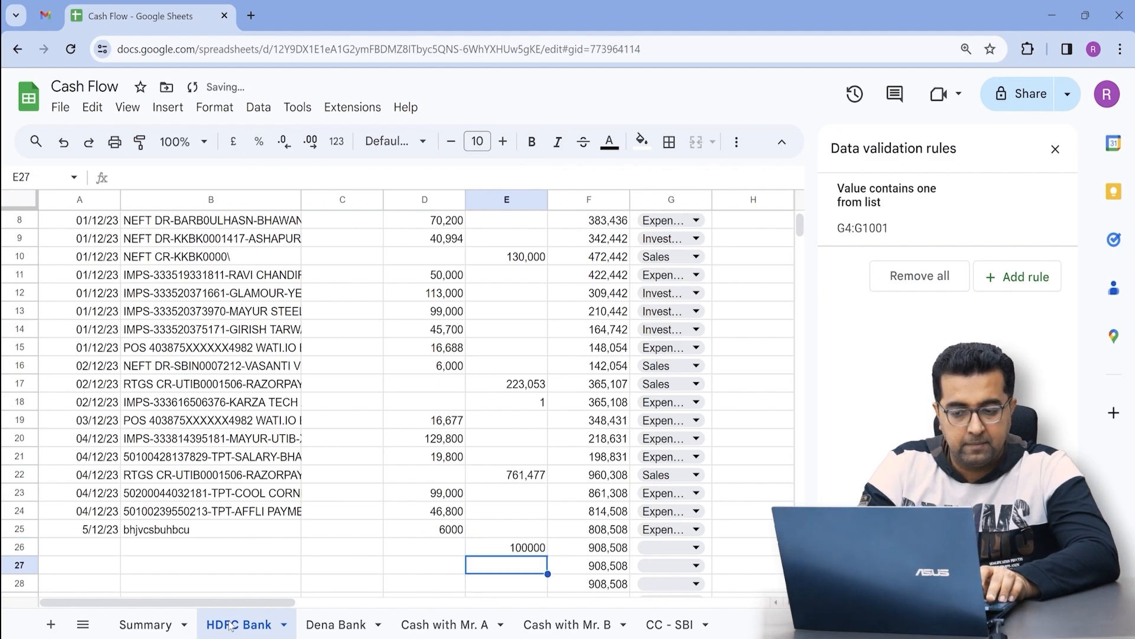
key("Up")
key("Right")
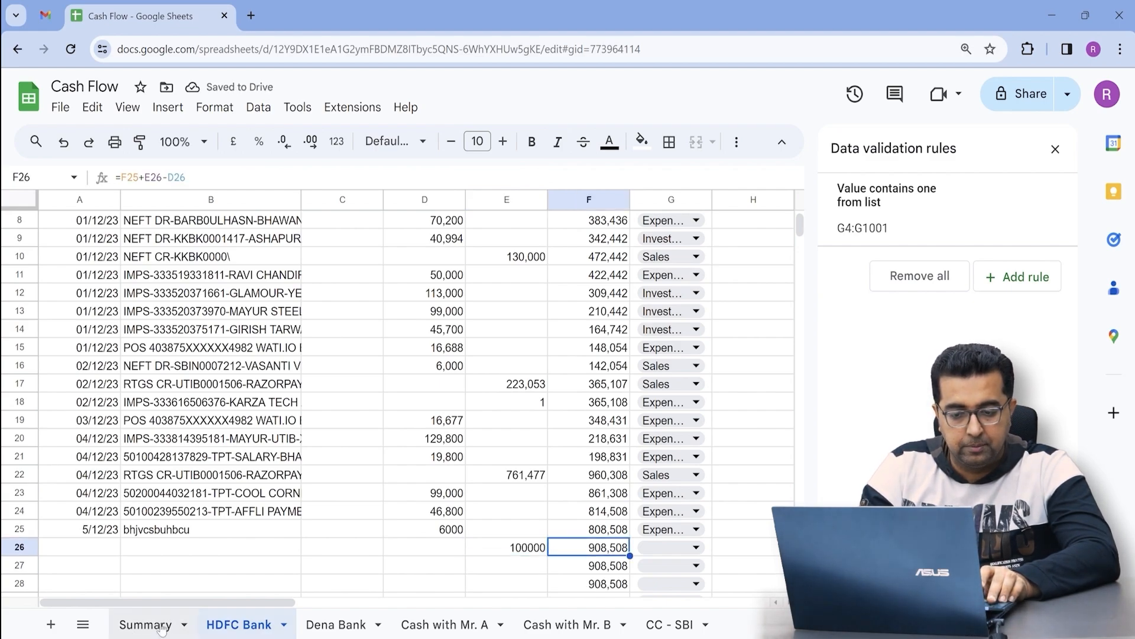
left_click(146, 624)
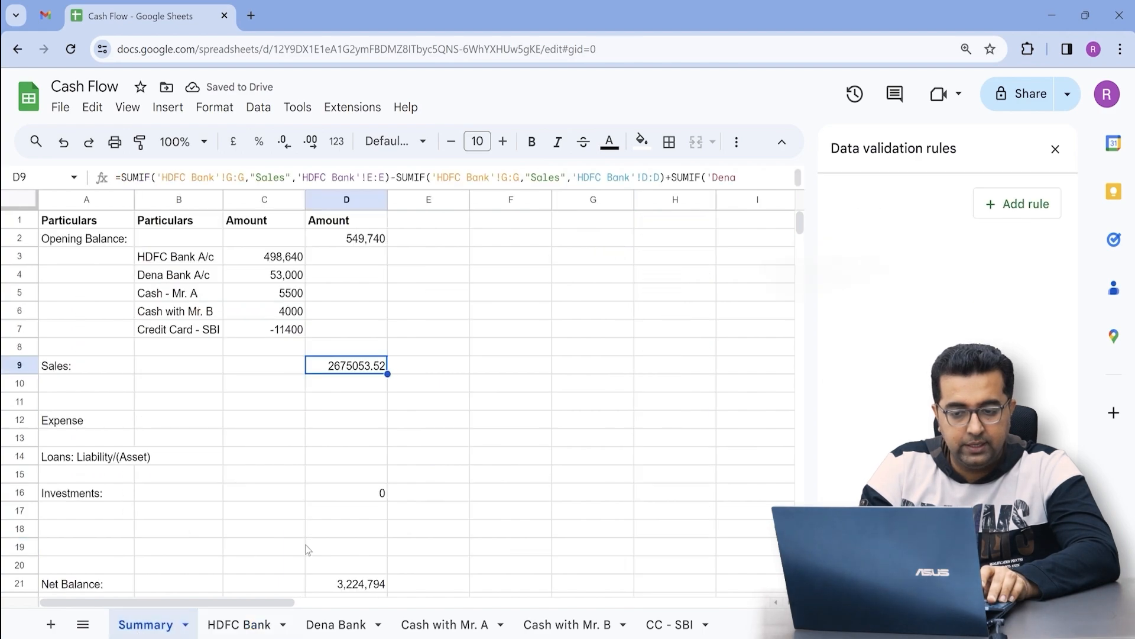
Categorise row 26 of the HDFC Bank sheet as Sales and check the Sales amount on the Summary sheet.
left_click(244, 626)
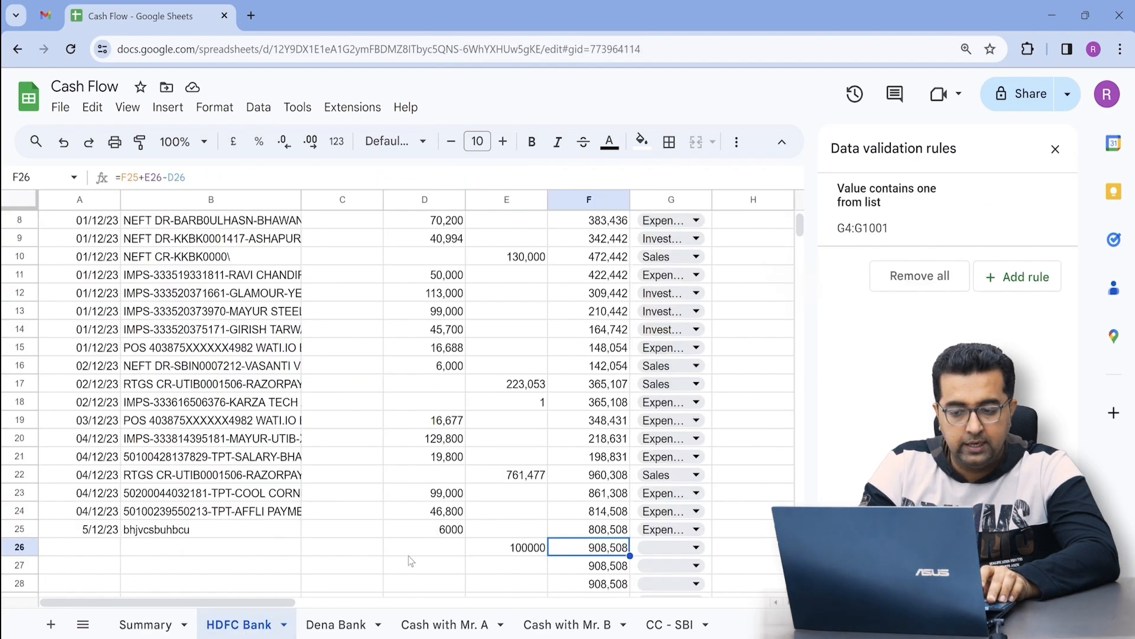
key("Right")
key("Return")
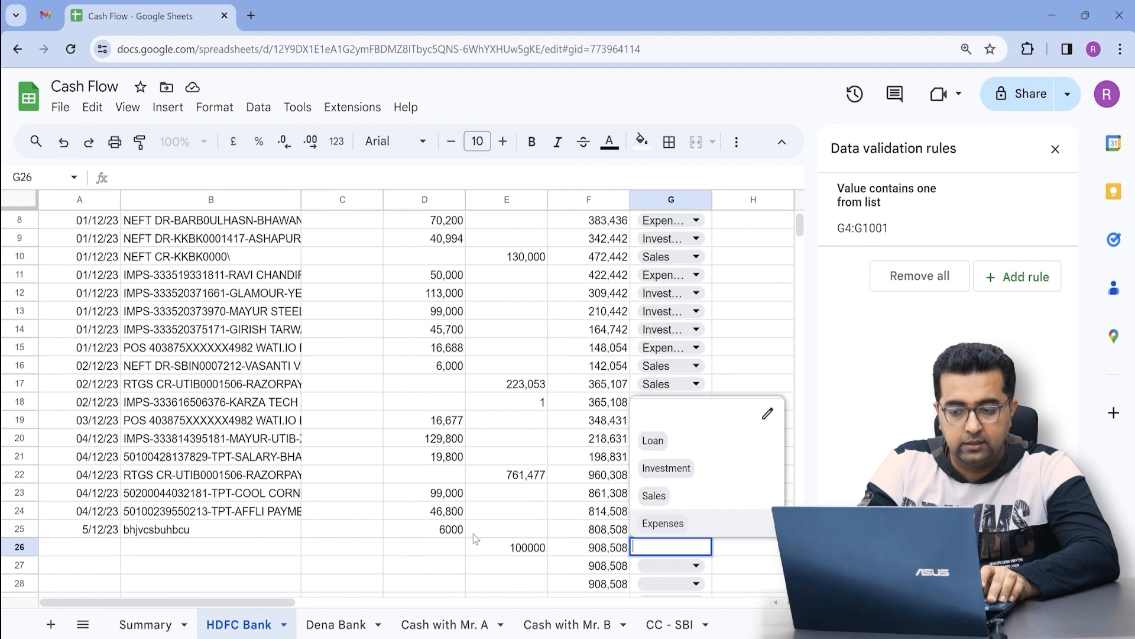
key("Down")
key("Down")
key("Down")
key("Down")
key("Return")
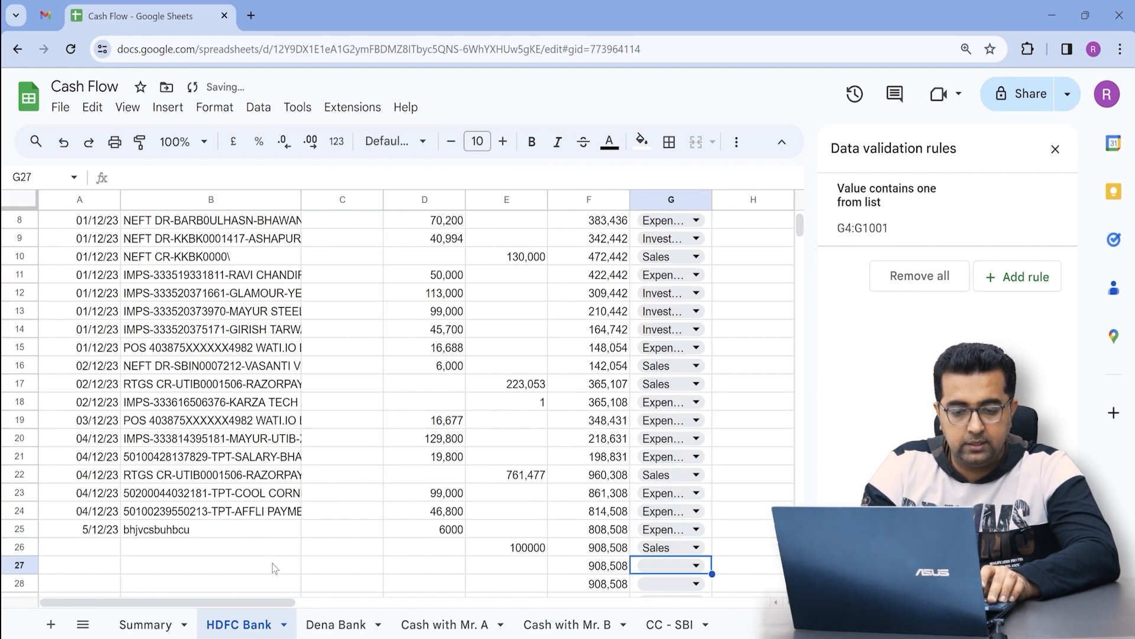
left_click(152, 632)
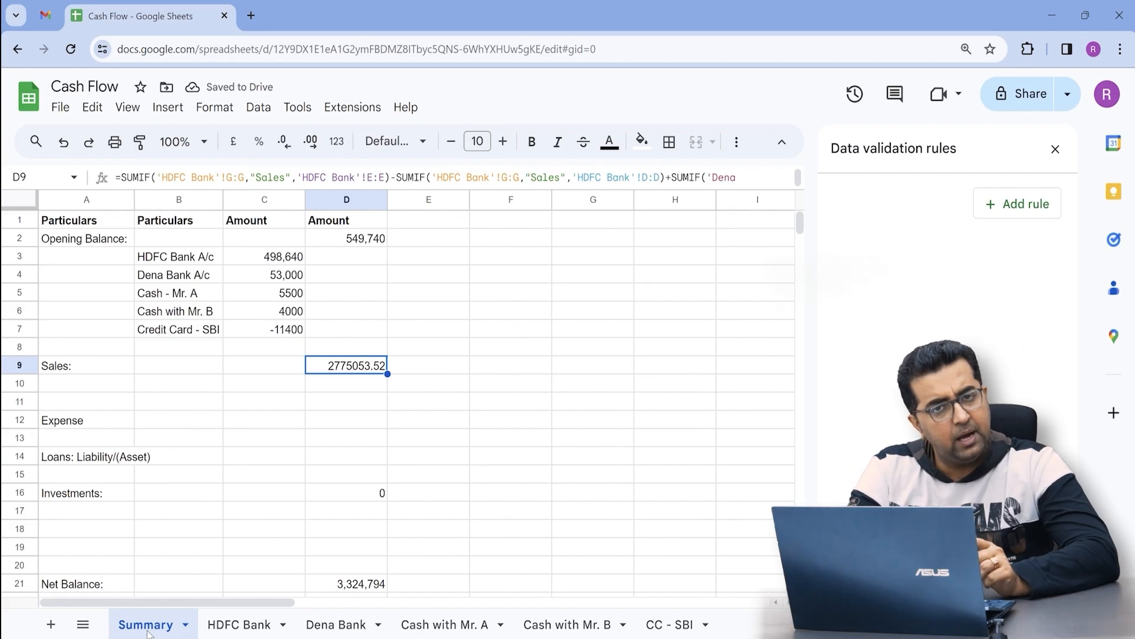
Enter 50000 in cell D27 of the HDFC Bank sheet and check the Sales amount on the Summary sheet.
left_click(222, 626)
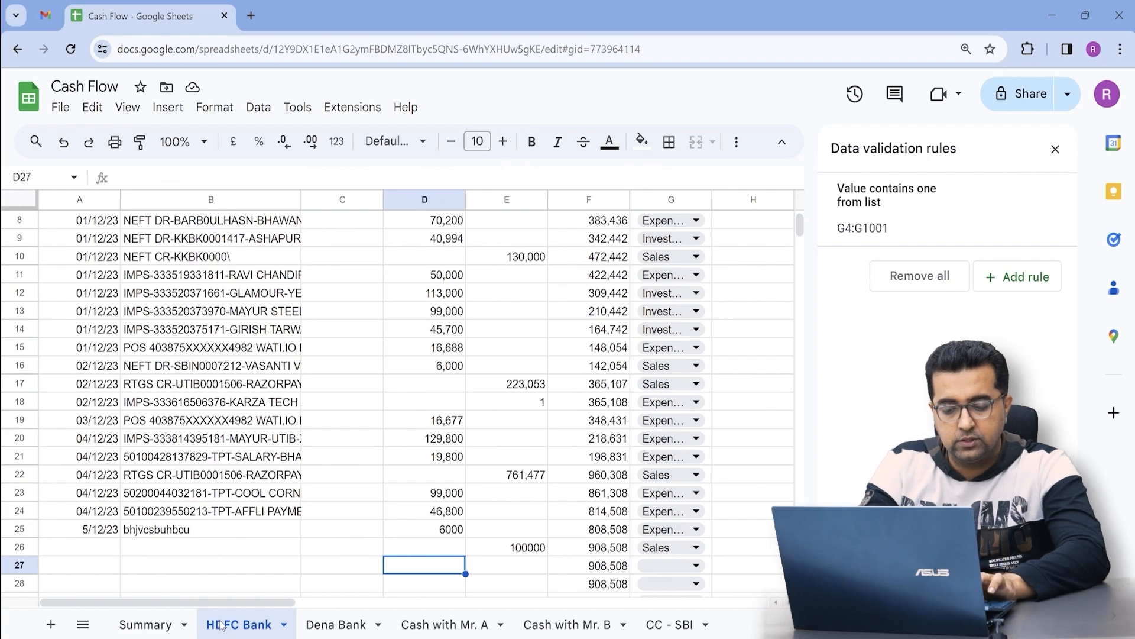
type("50000")
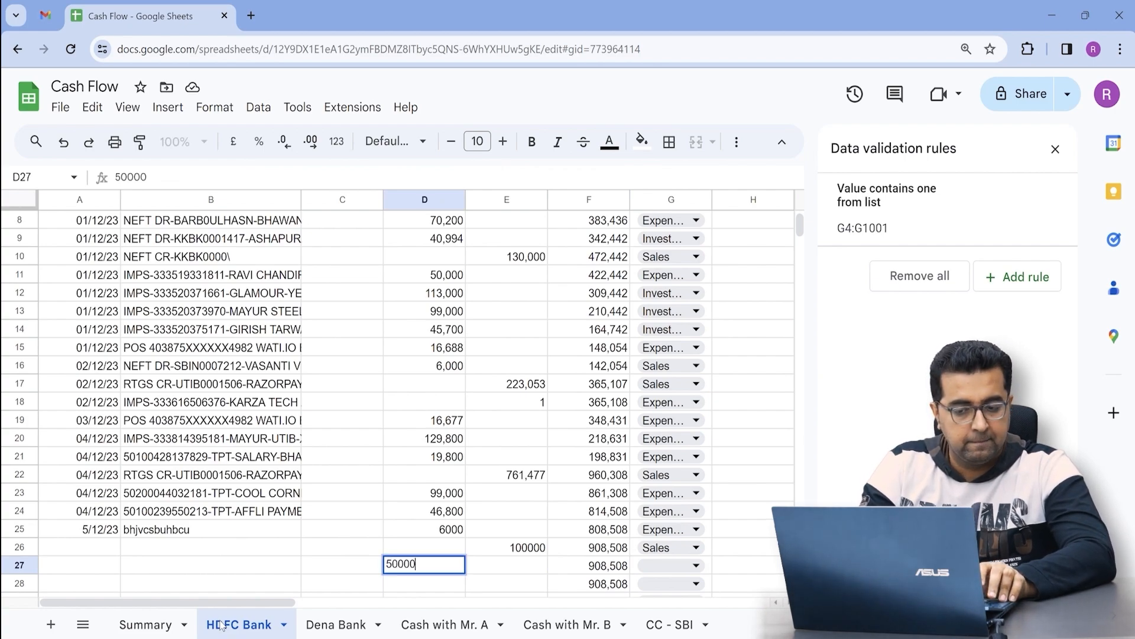
key("Return")
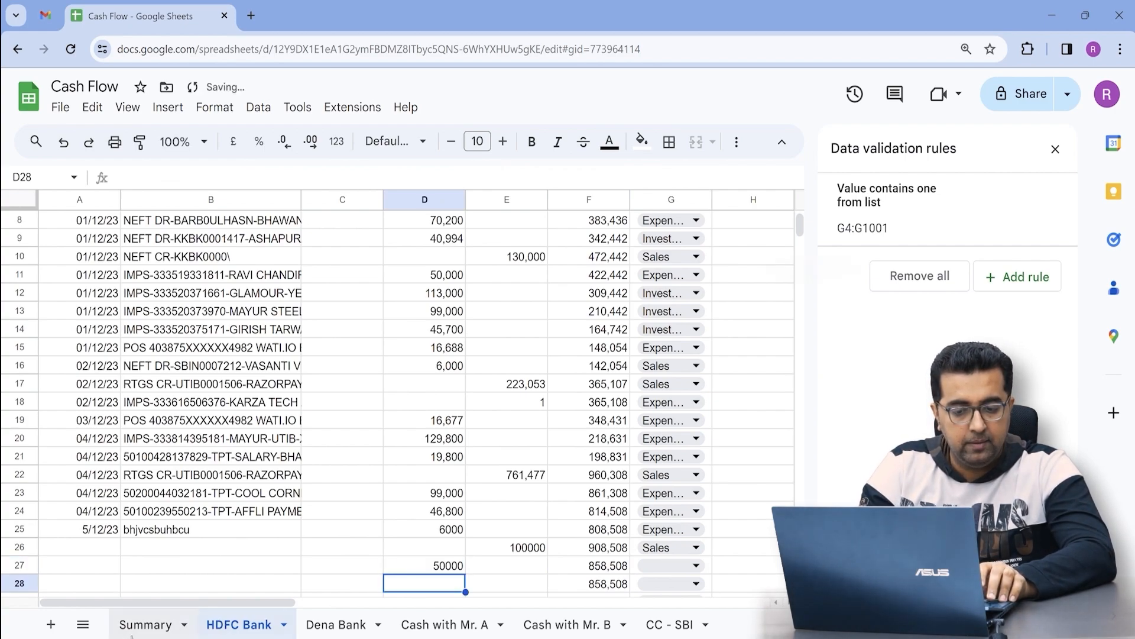
left_click(134, 632)
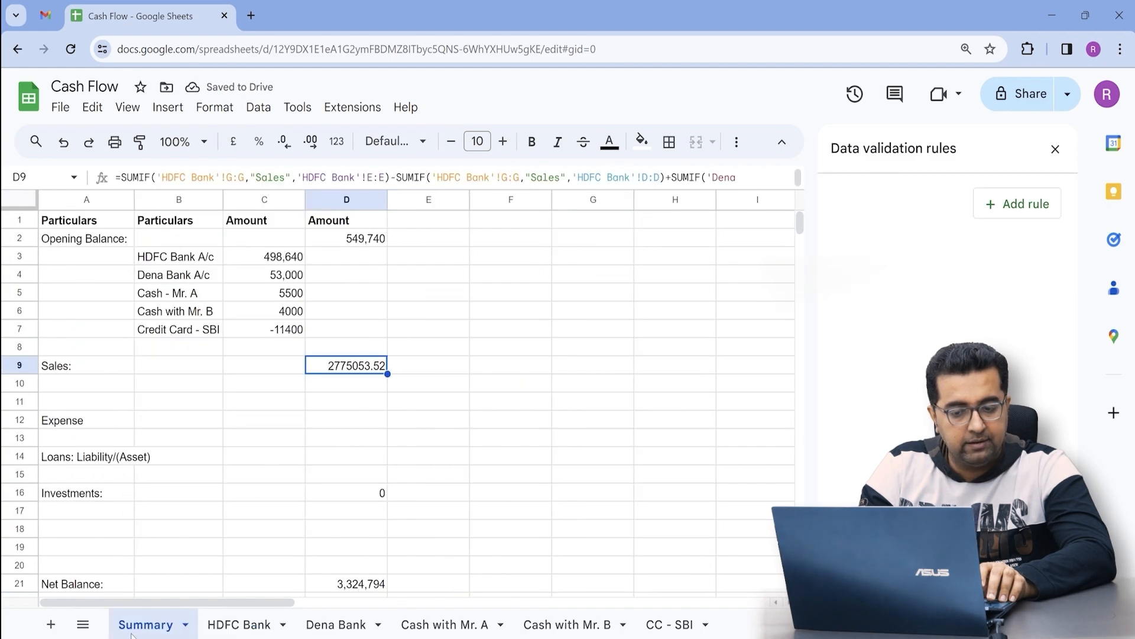
Set cell D27 of the HDFC Bank sheet to 75000.
left_click(235, 622)
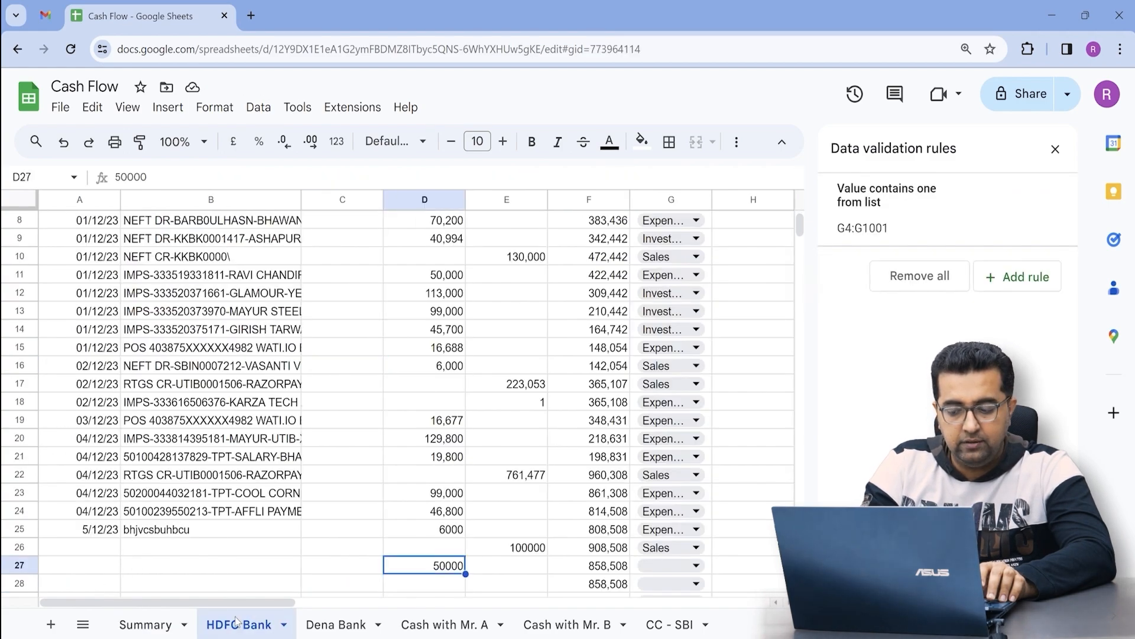
type("75000")
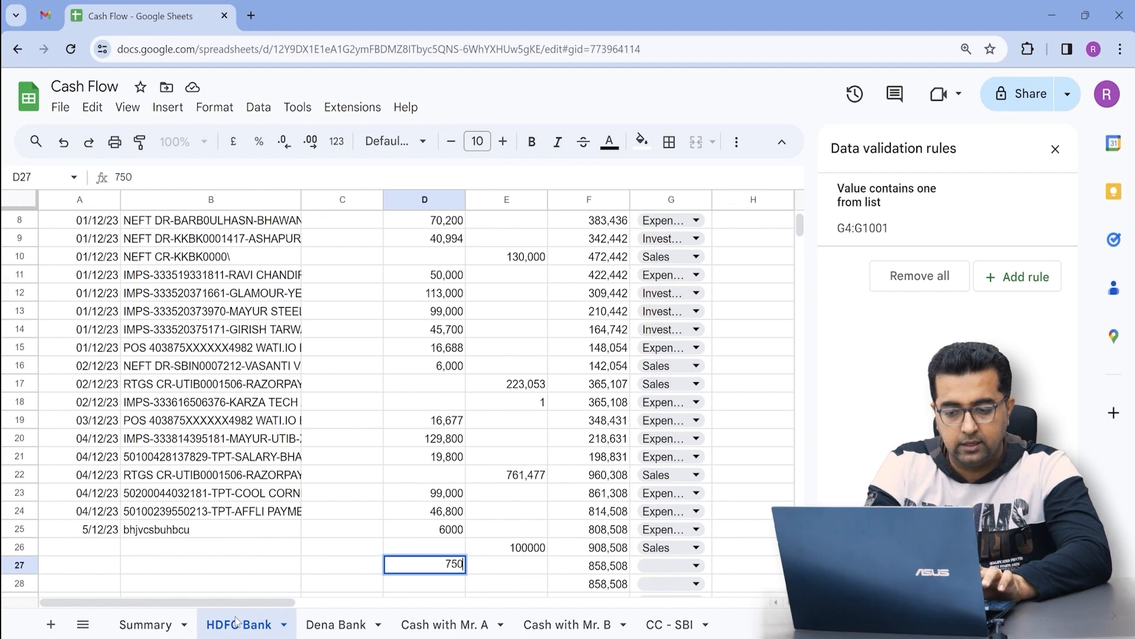
key("Return")
Categorise row 27 of the HDFC Bank sheet as Sales and check the Sales amount on the Summary sheet.
key("Up")
key("Right")
key("Right")
key("Right")
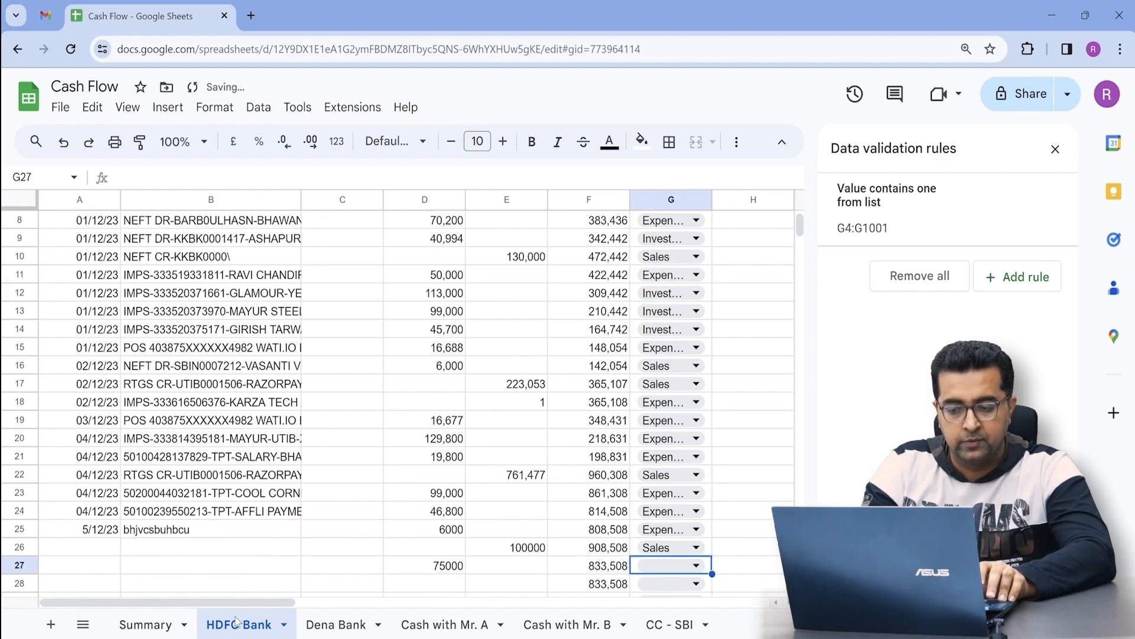
key("Return")
key("Down")
key("Down")
key("Return")
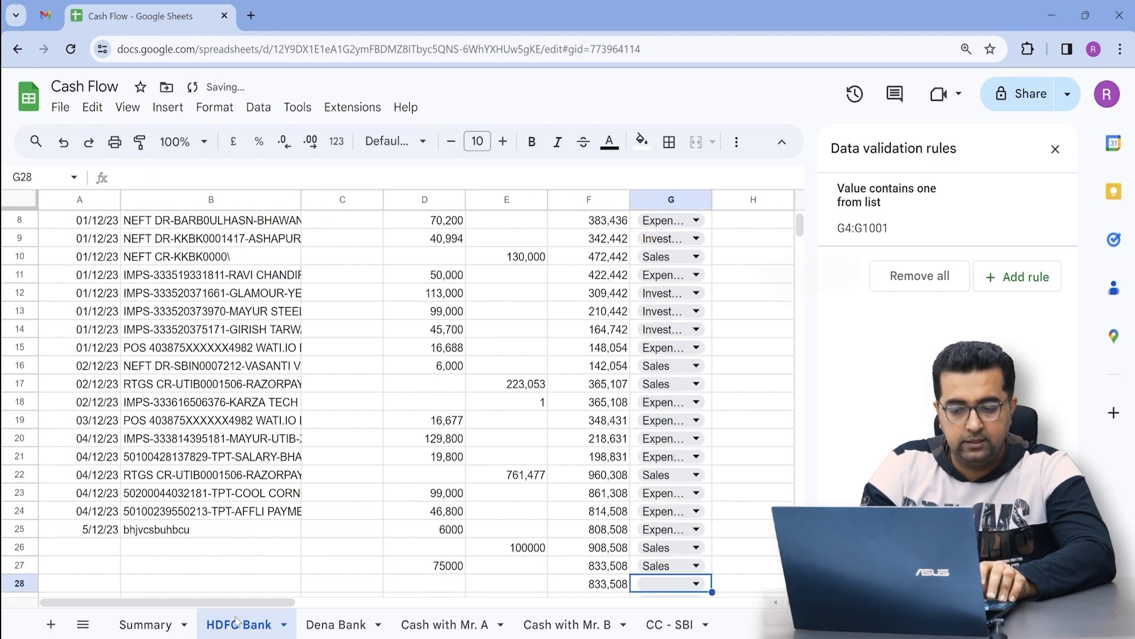
left_click(128, 632)
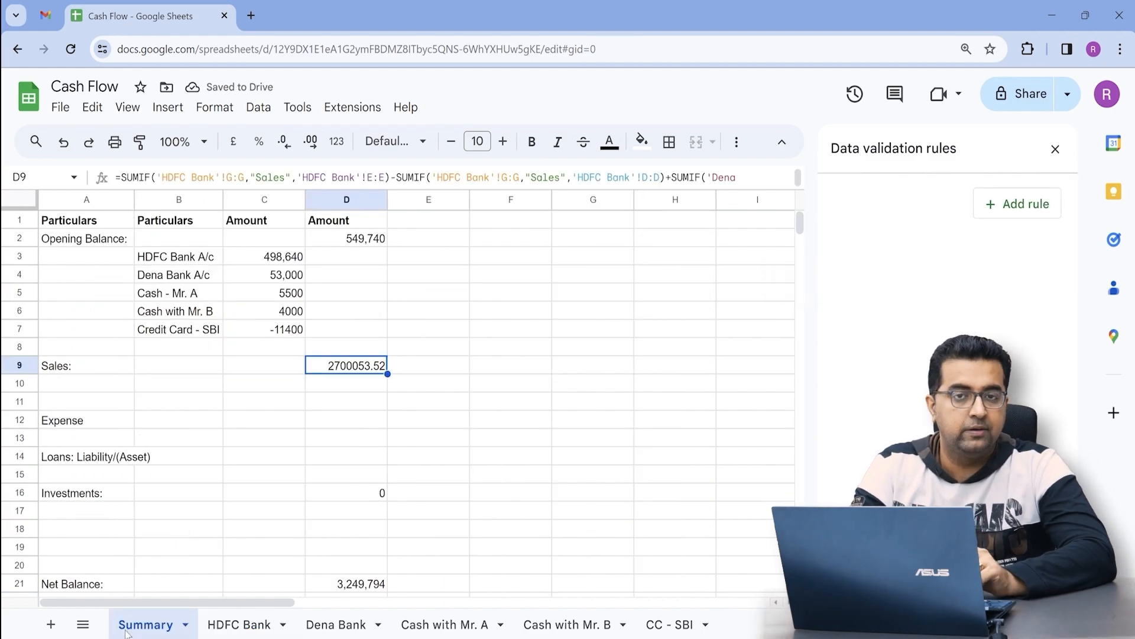
Review the categorised transactions on the HDFC Bank sheet and the Expense row on the Summary sheet.
left_click(198, 622)
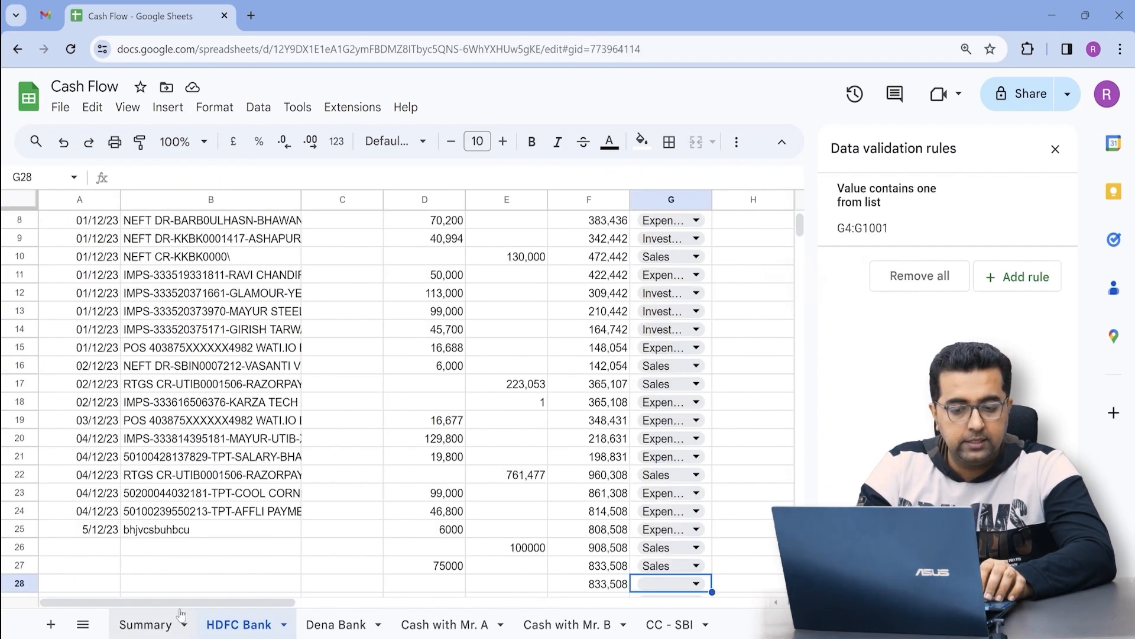
left_click(171, 624)
key("Down")
key("Down")
key("Down")
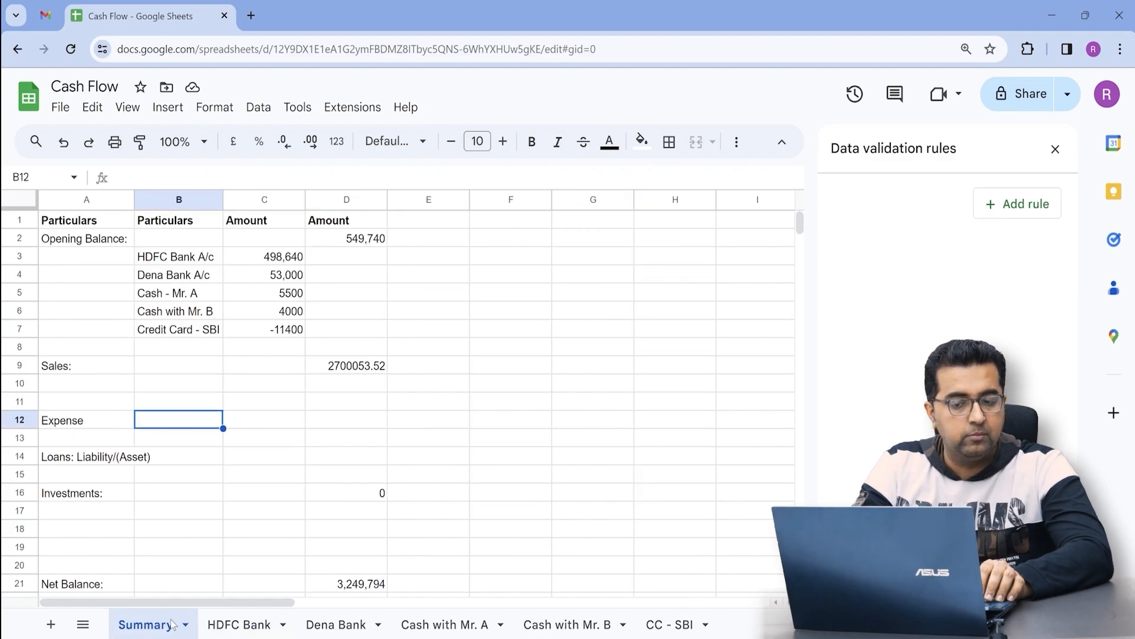
key("Right")
key("Right")
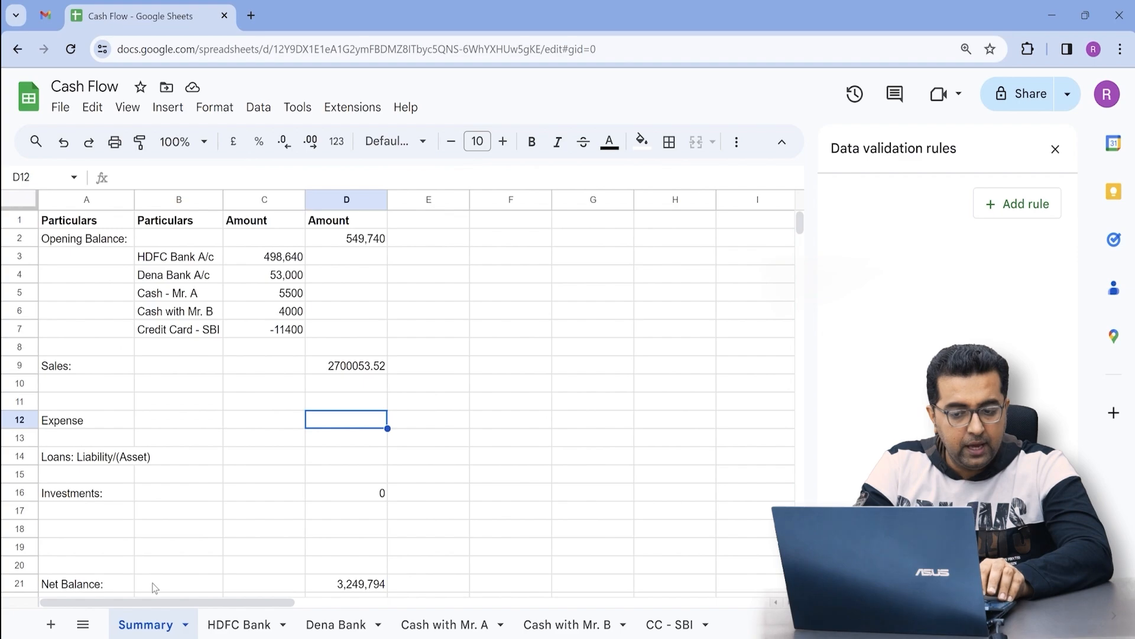
Examine the Net Balance, the Closing Balance breakdown by account and the Difference formula on the Summary sheet.
key("Down")
key("Down")
key("Down")
key("Down")
key("Down")
key("Down")
key("Down")
key("Down")
key("Down")
key("Down")
key("Down")
key("Down")
key("Down")
key("Down")
key("Down")
key("Down")
key("Down")
key("Down")
key("Down")
key("Down")
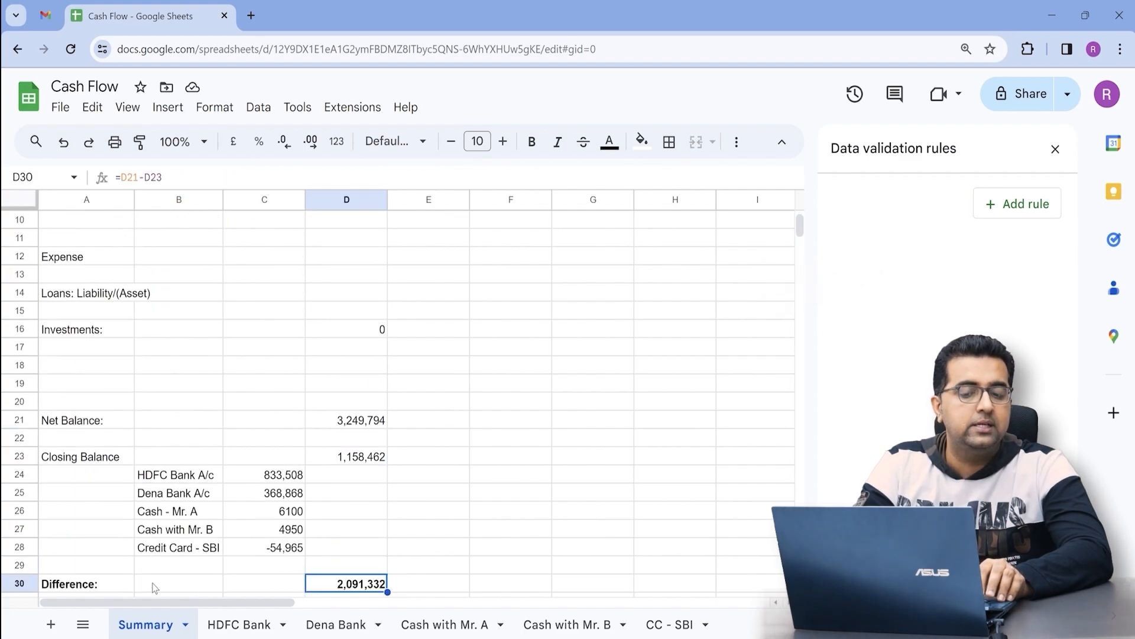
key("Up")
key("Up")
key("Left")
key("Left")
key("Left")
key("shift+Right")
key("shift+Right")
key("shift+Right")
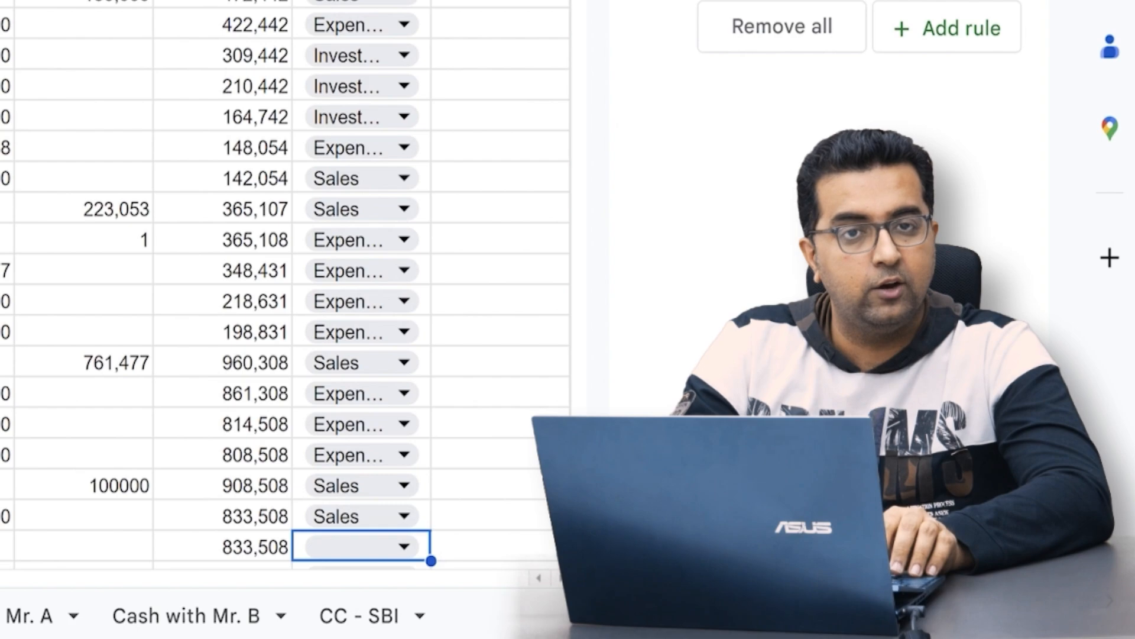
Look back over the Summary sheet's amounts in column D, from the Difference row up to the header.
left_click(133, 625)
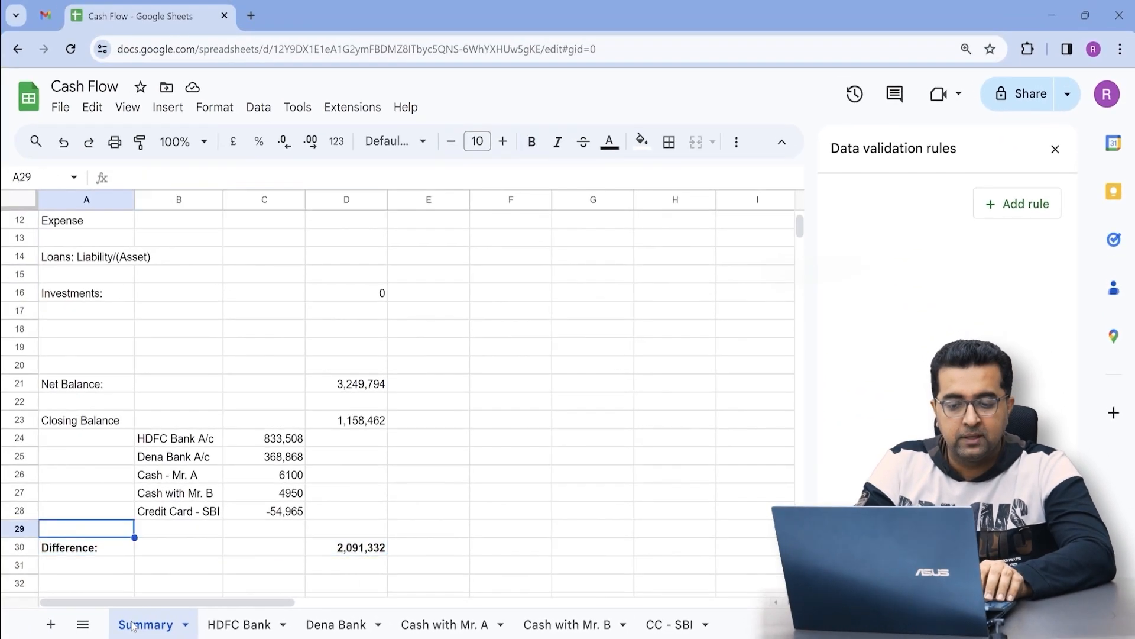
key("Right")
key("Right")
key("Right")
key("Up")
key("Up")
key("Up")
key("Up")
key("Up")
key("Up")
key("Up")
key("Up")
key("Up")
key("Up")
key("Up")
key("Up")
key("Up")
key("Up")
key("Up")
key("Up")
key("Up")
key("Up")
key("Up")
key("Up")
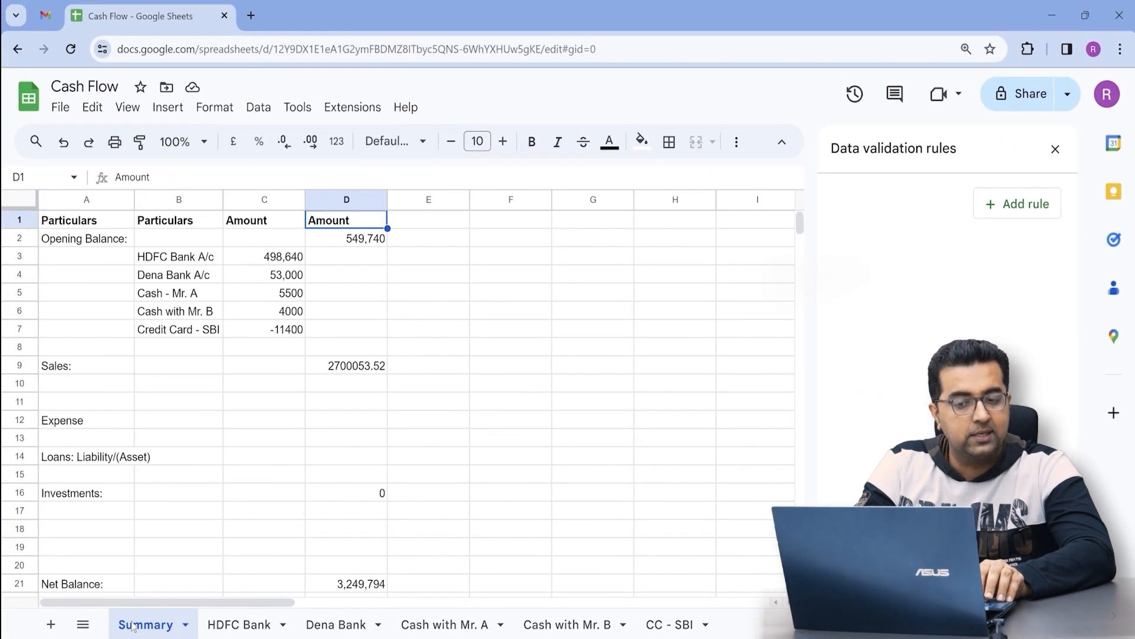
Check the formulas behind the Investments and Sales amounts in column D of the Summary sheet.
key("ctrl+Down")
key("ctrl+Down")
key("ctrl+Down")
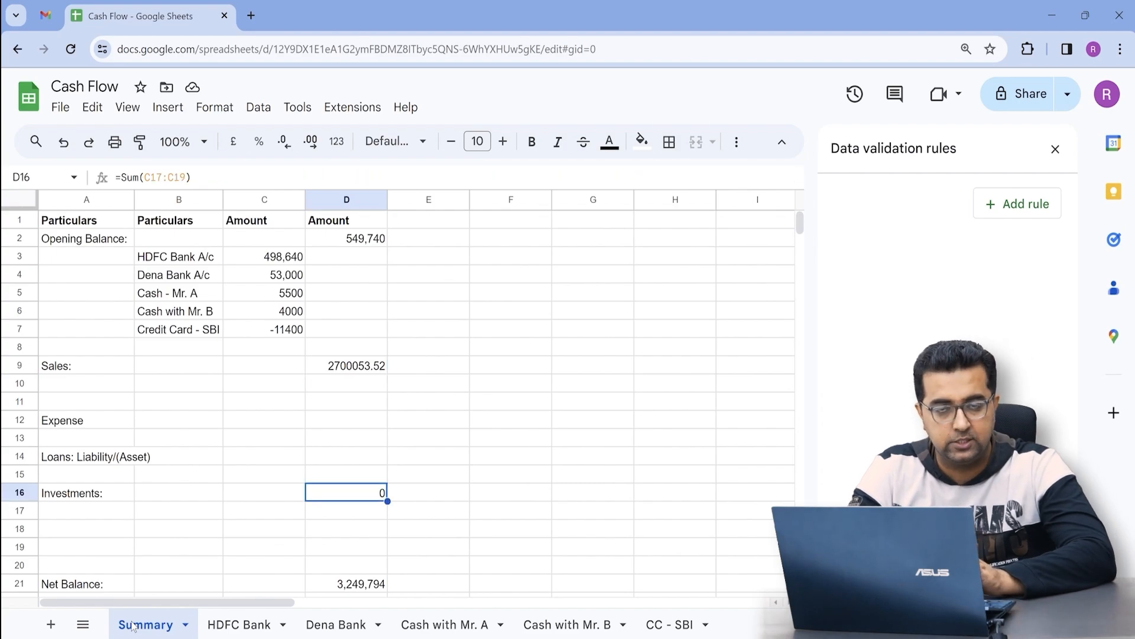
key("ctrl+Up")
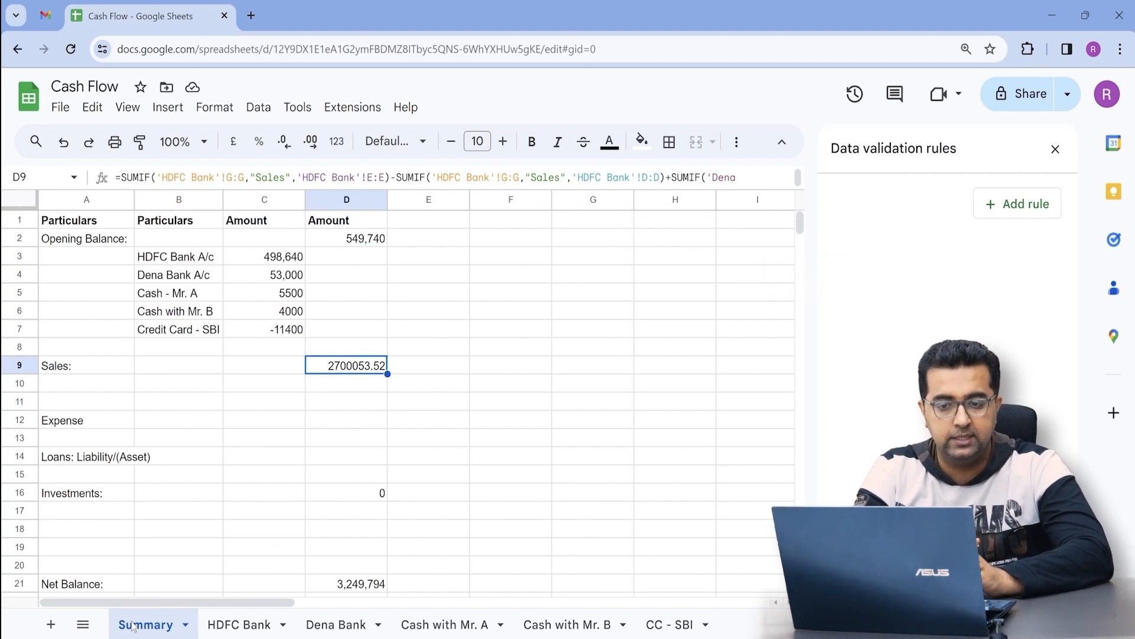
key("Down")
key("Down")
key("Down")
key("Down")
key("Down")
key("Down")
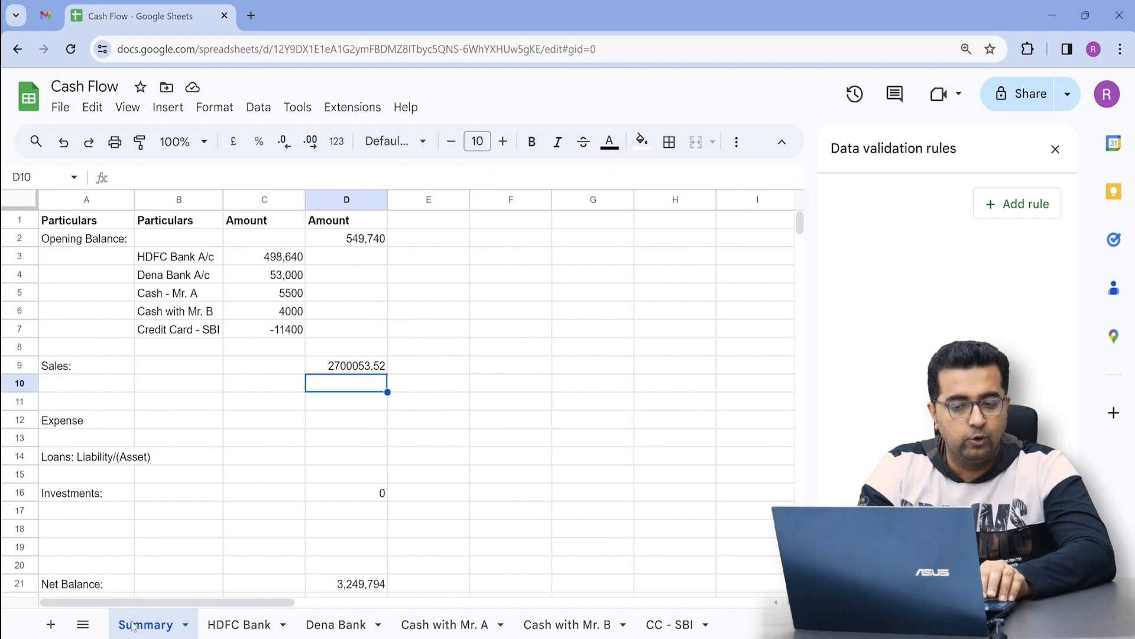